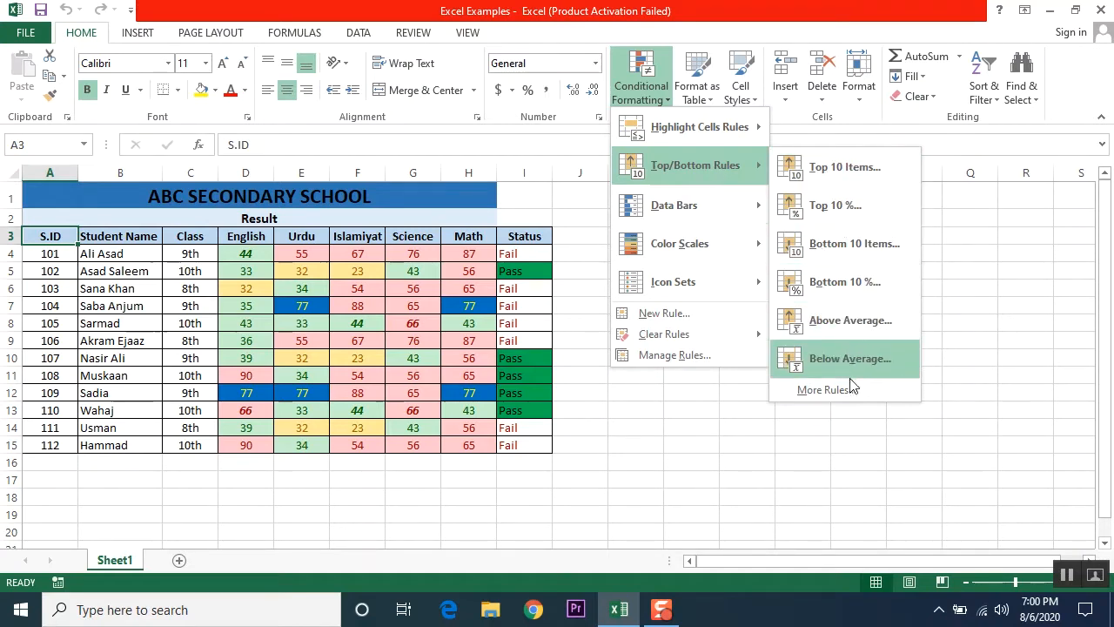
click(667, 437)
click(244, 304)
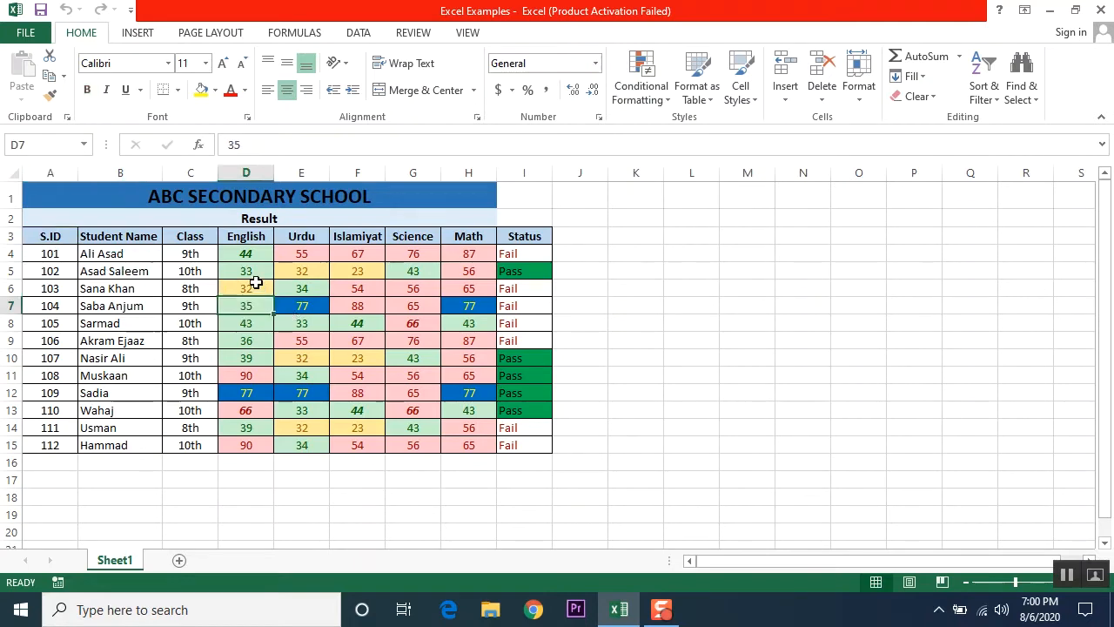
drag(236, 251, 531, 448)
click(258, 322)
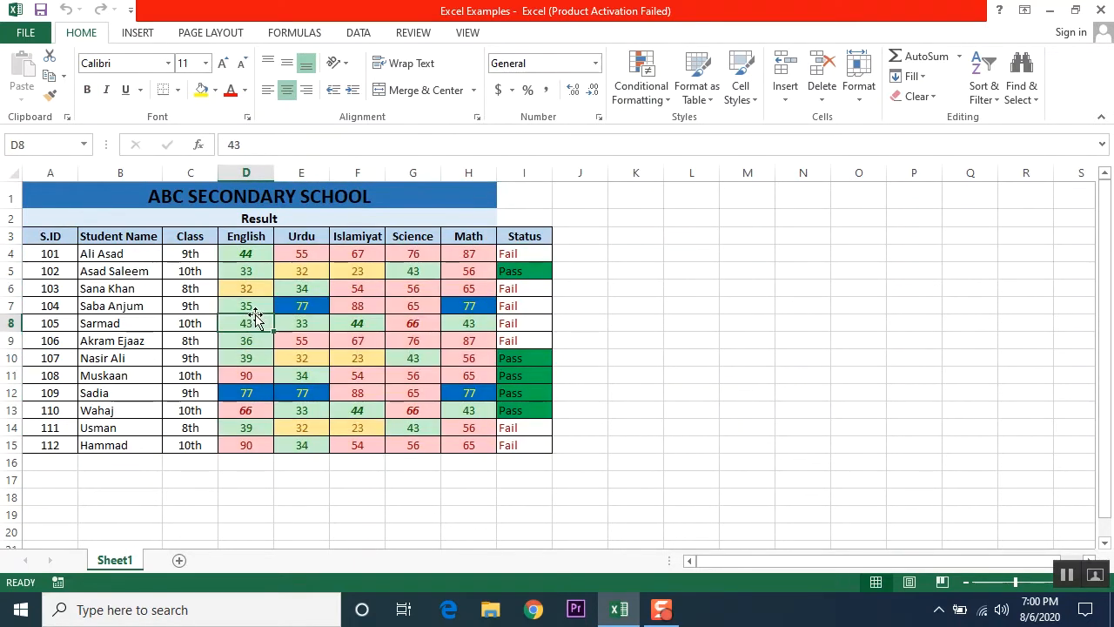
click(233, 250)
- Clear all formatting from the marks and status cells D4:I15, keeping their contents
drag(233, 251, 513, 445)
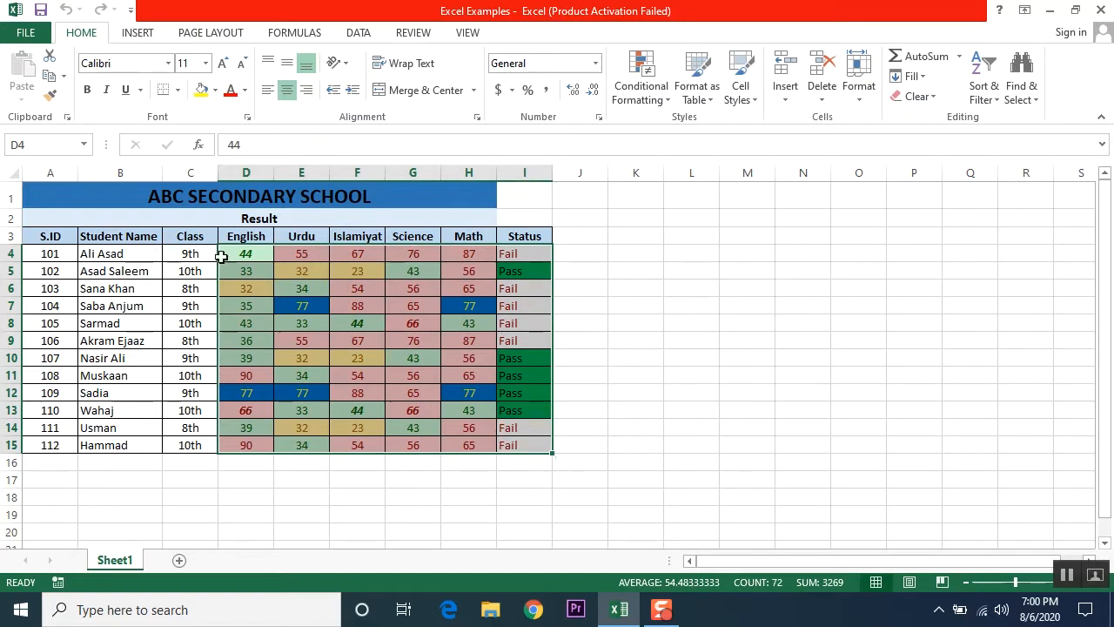
drag(229, 253, 510, 444)
click(913, 95)
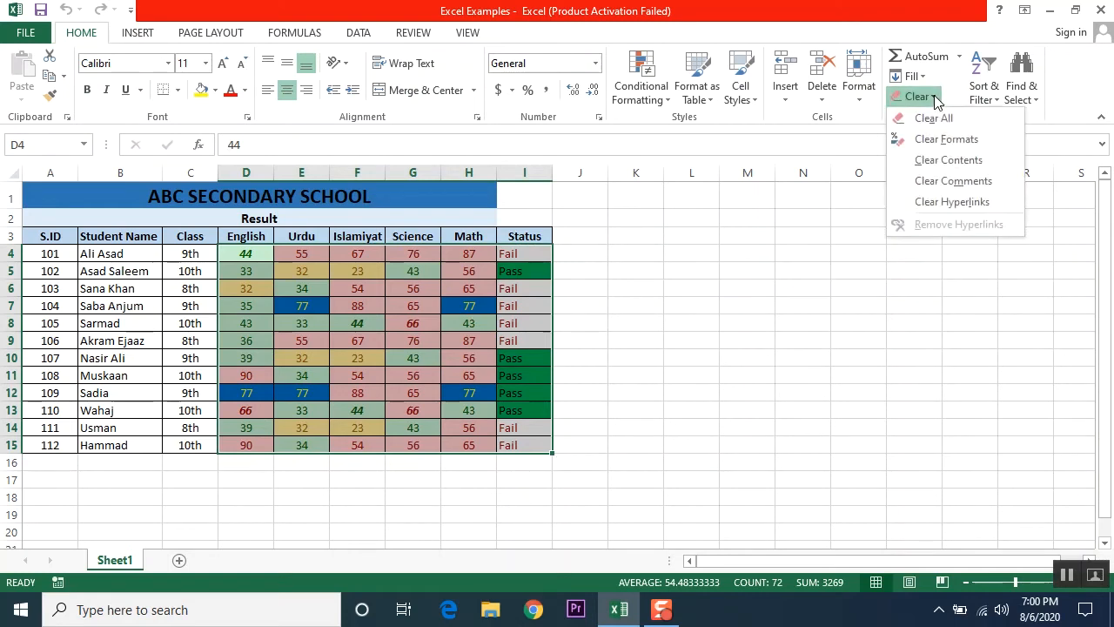
click(945, 140)
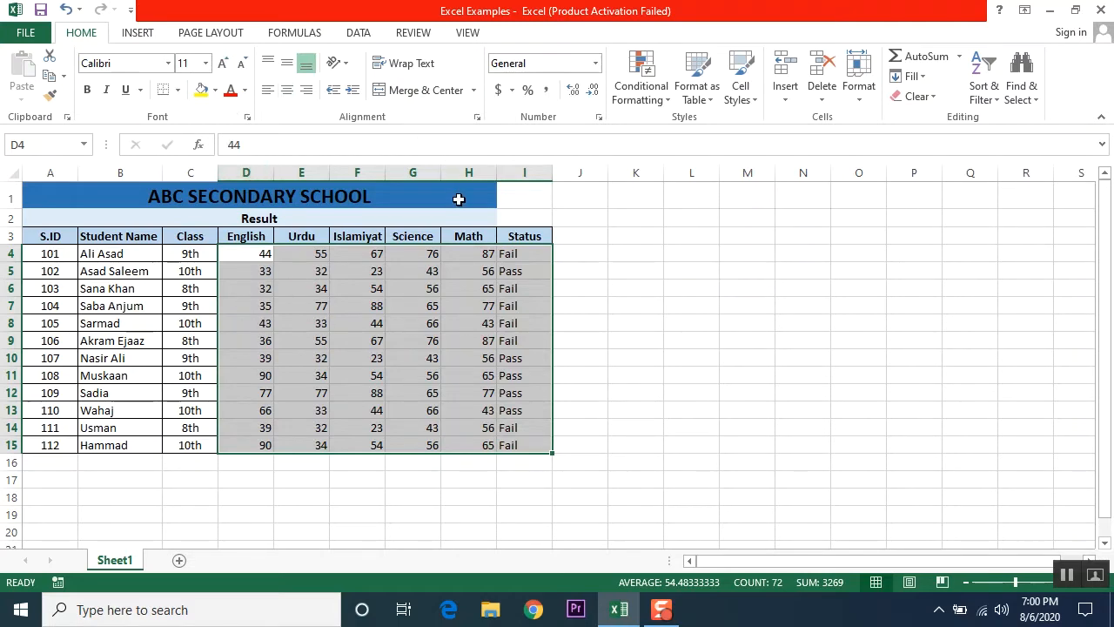
click(276, 497)
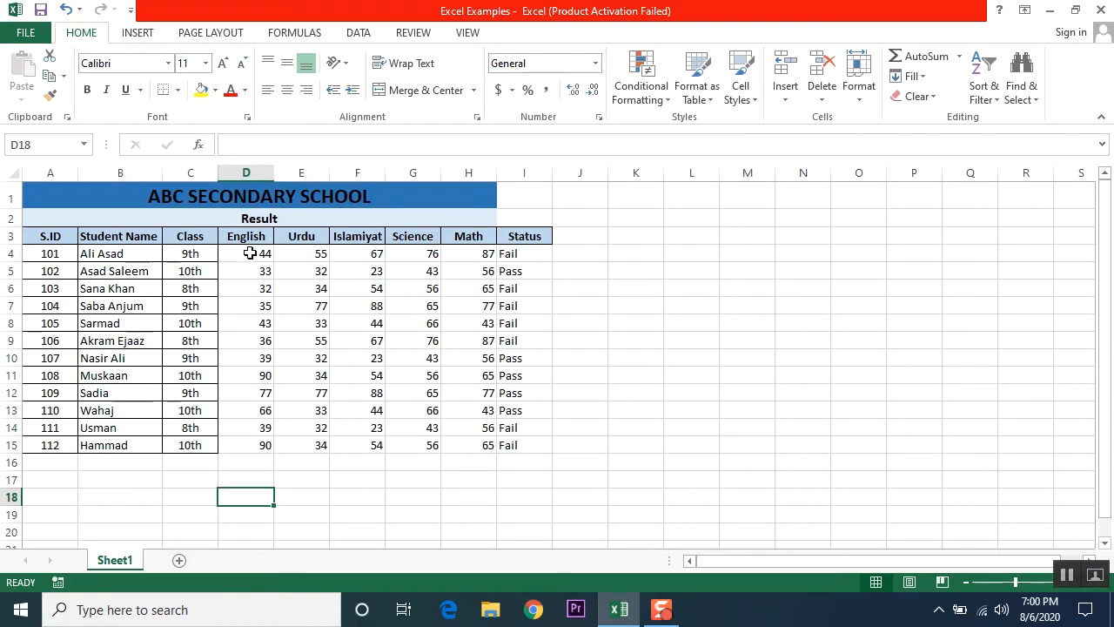
- Apply all borders to the marks and status cells D4:I15
drag(249, 252, 522, 439)
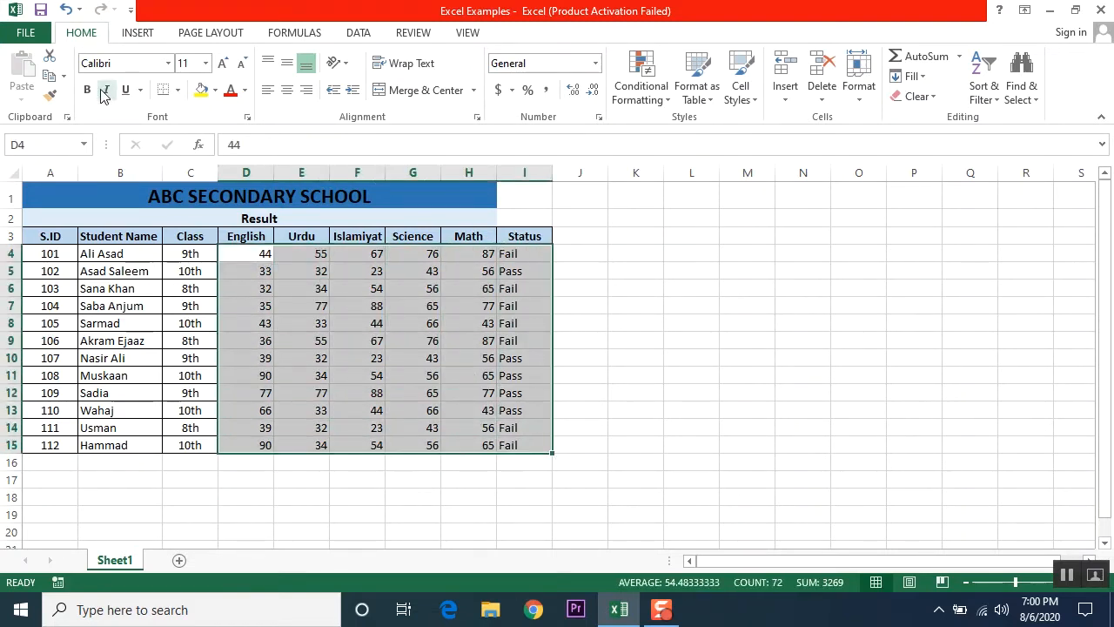
click(178, 89)
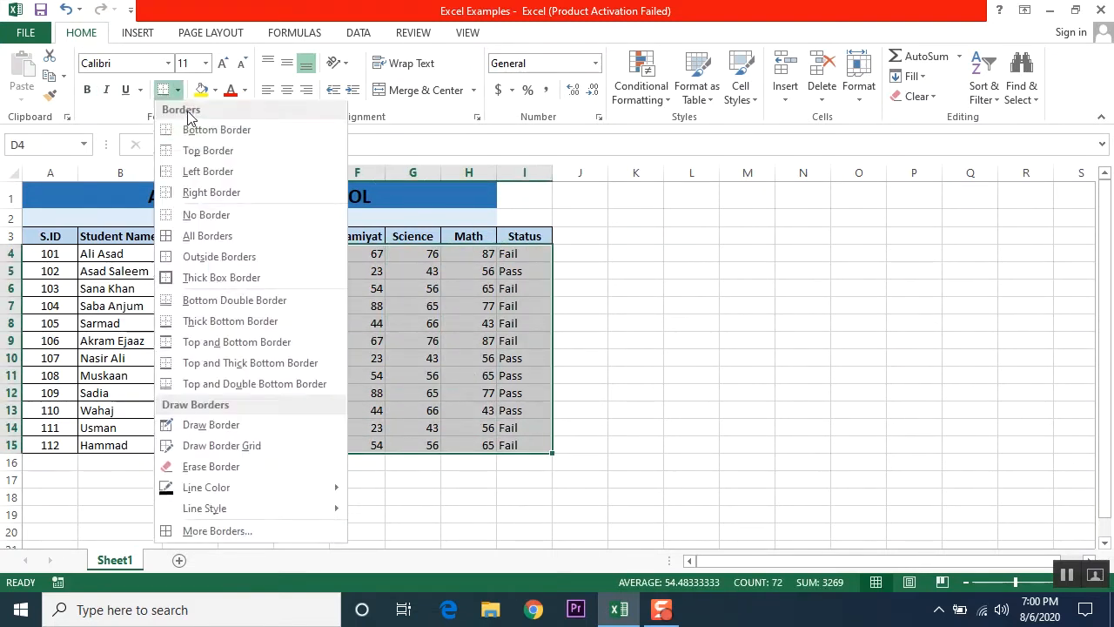
click(192, 235)
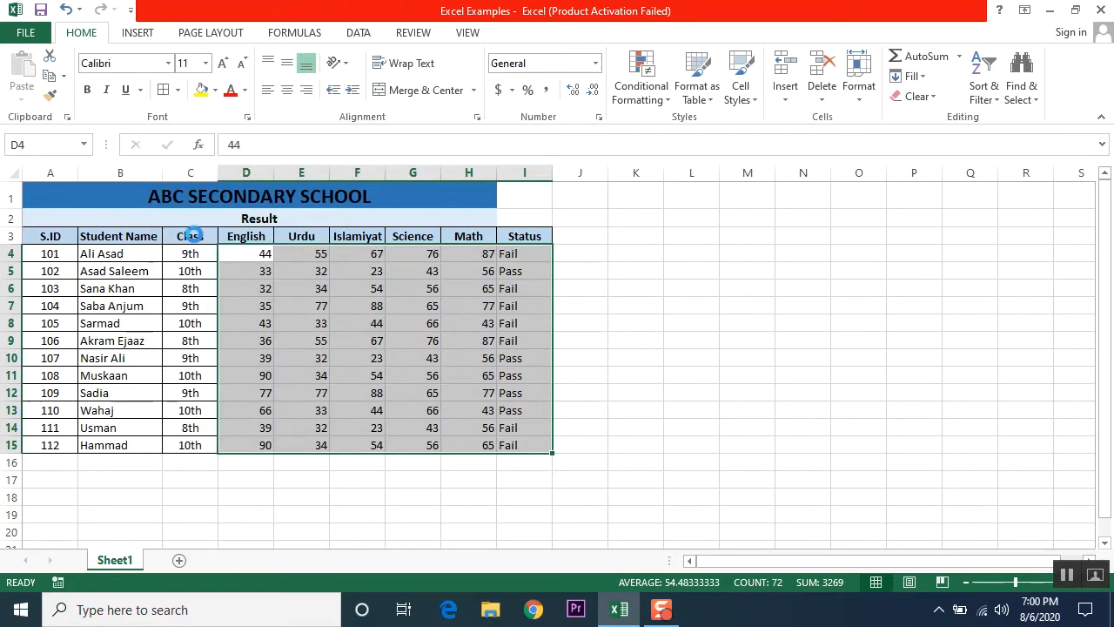
click(425, 428)
- Center the contents of the marks and status cells D4:I15 horizontally
drag(260, 253, 503, 444)
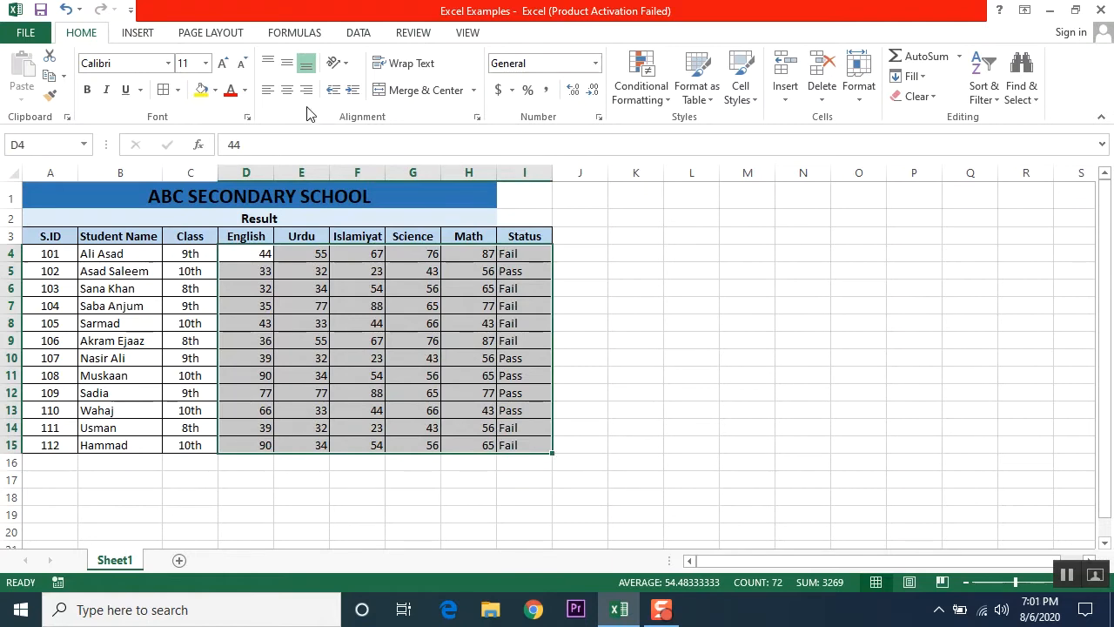
click(286, 89)
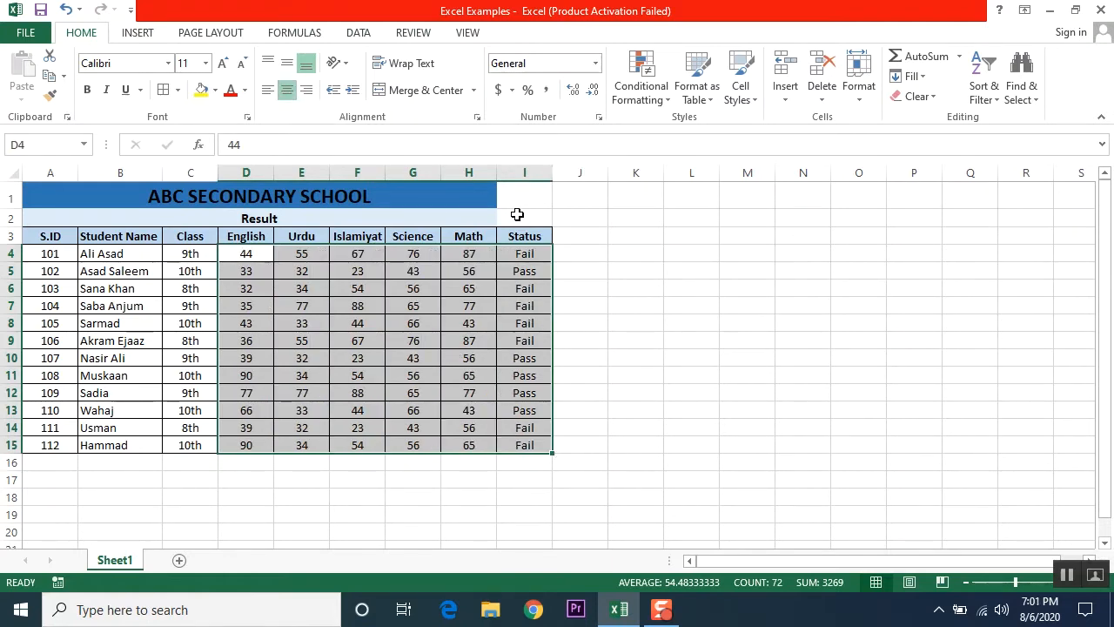
click(634, 269)
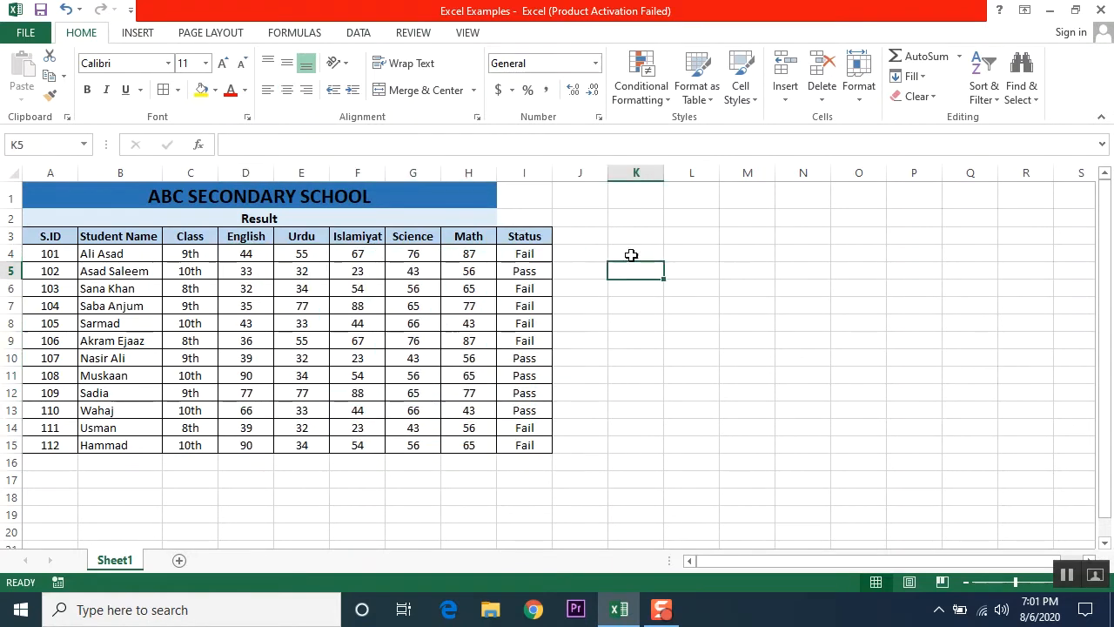
click(644, 94)
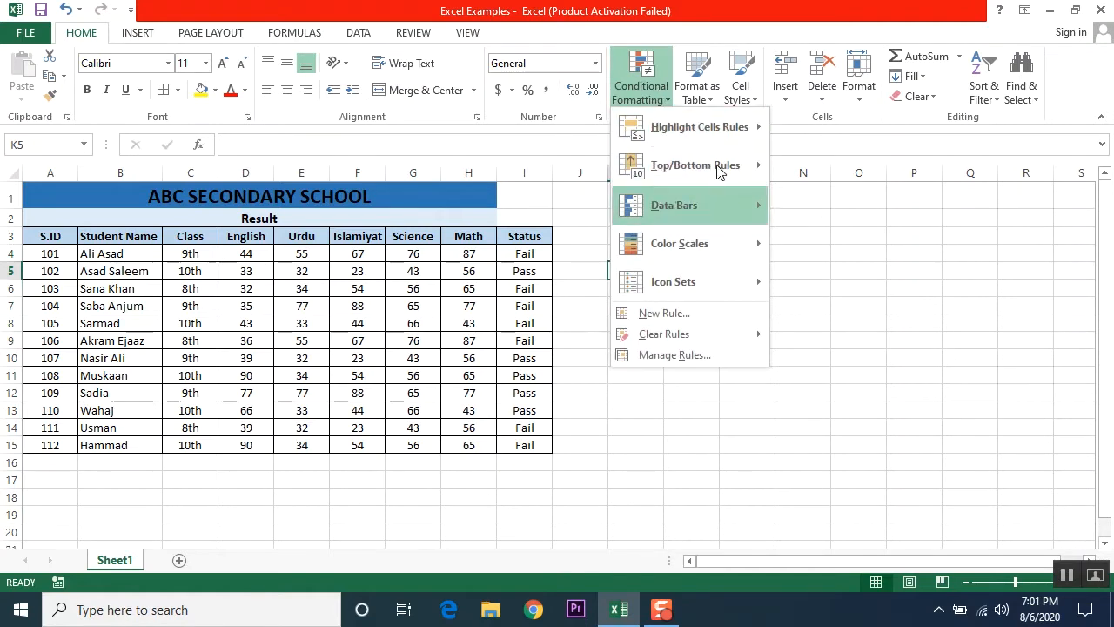
mouse_move(671, 173)
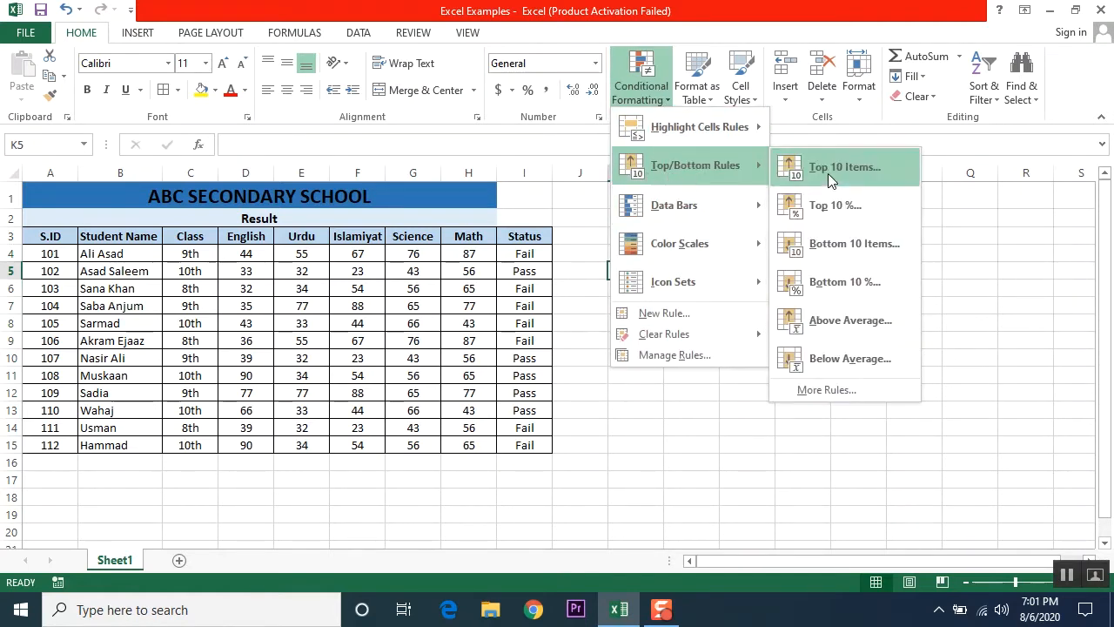
click(289, 336)
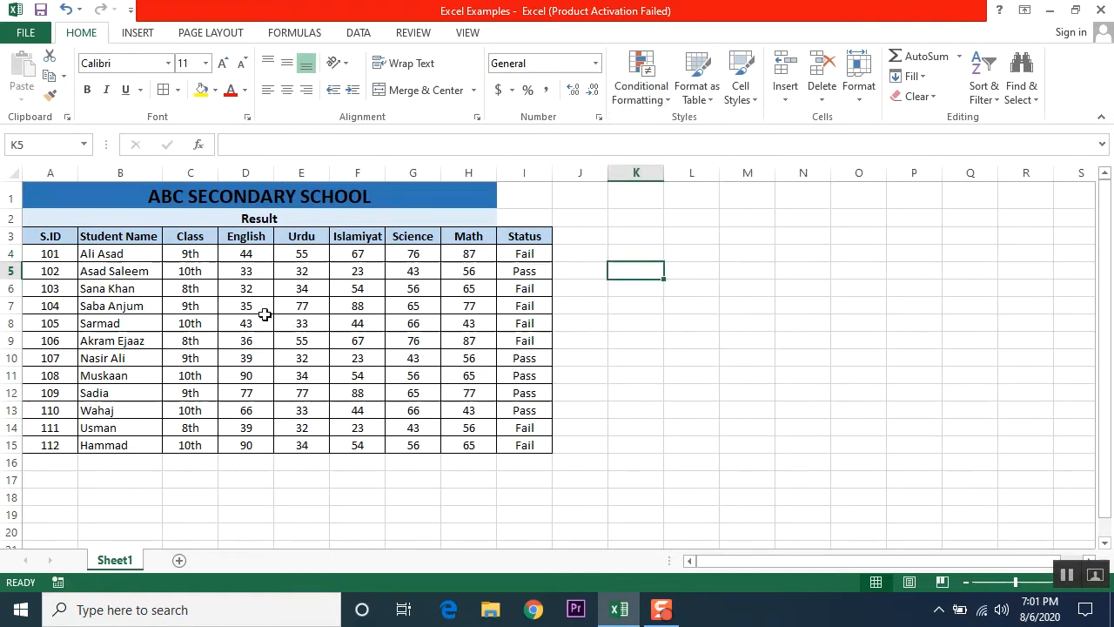
drag(237, 253, 514, 444)
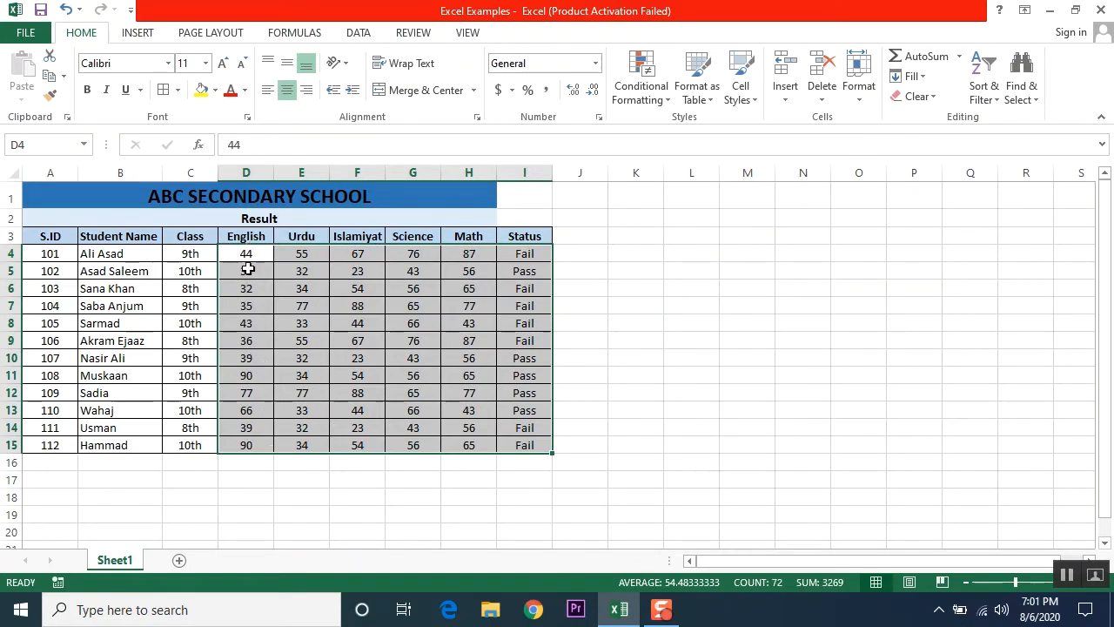
drag(38, 252, 515, 448)
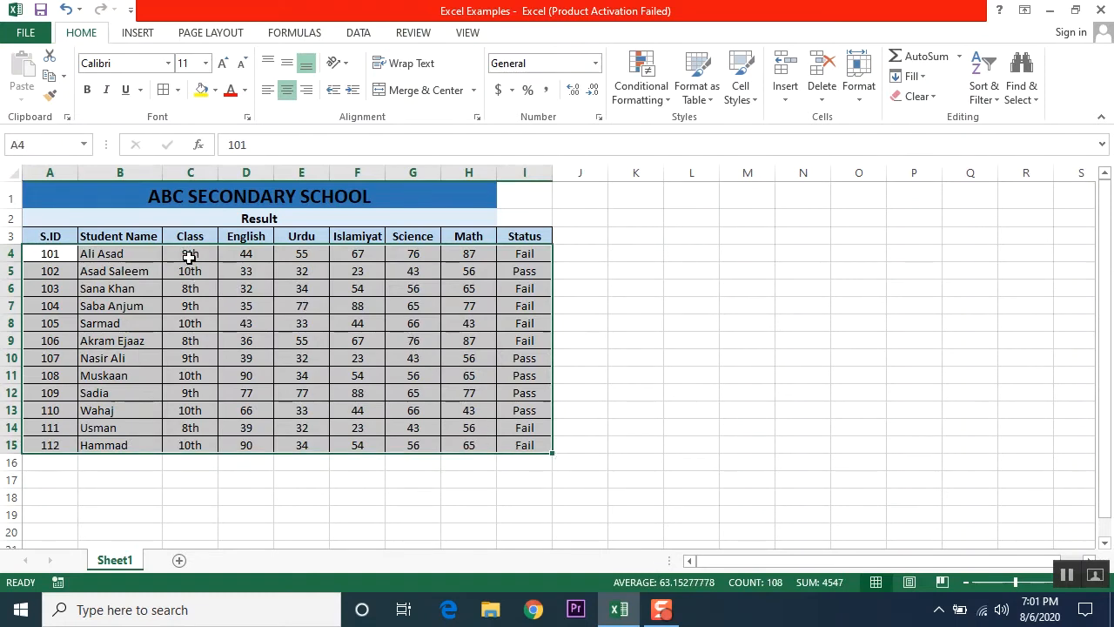
drag(188, 255, 498, 445)
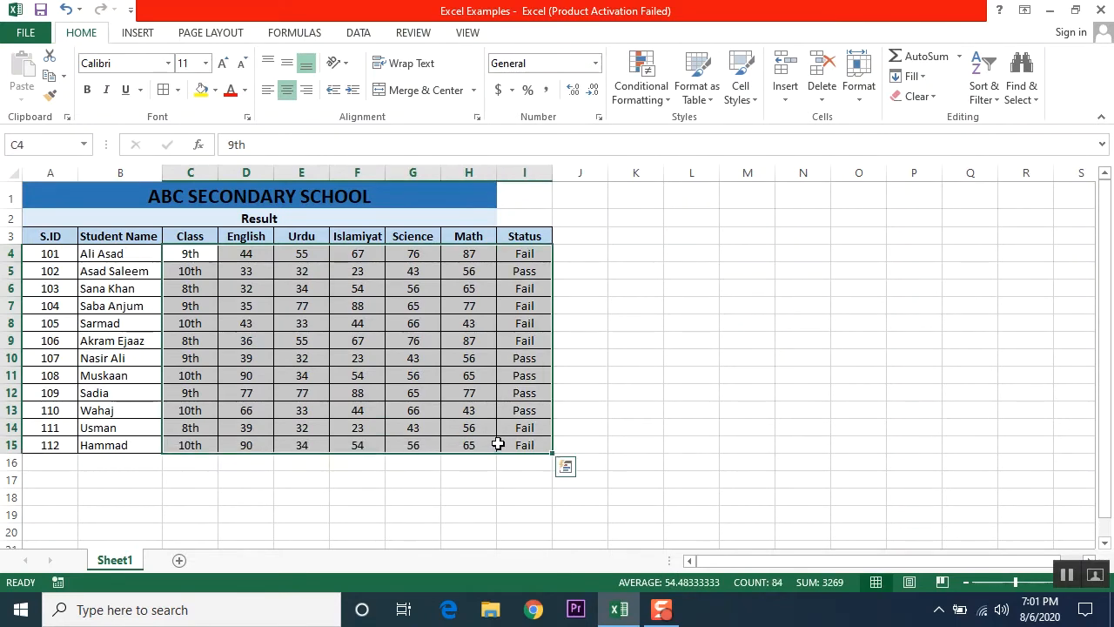
click(515, 258)
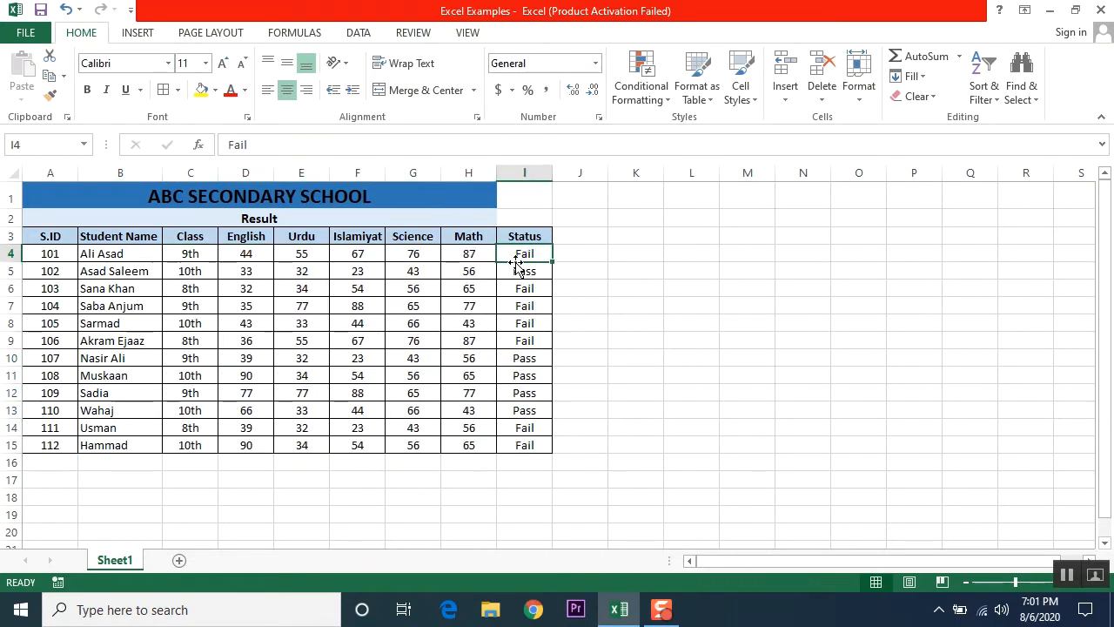
click(520, 238)
key(Right)
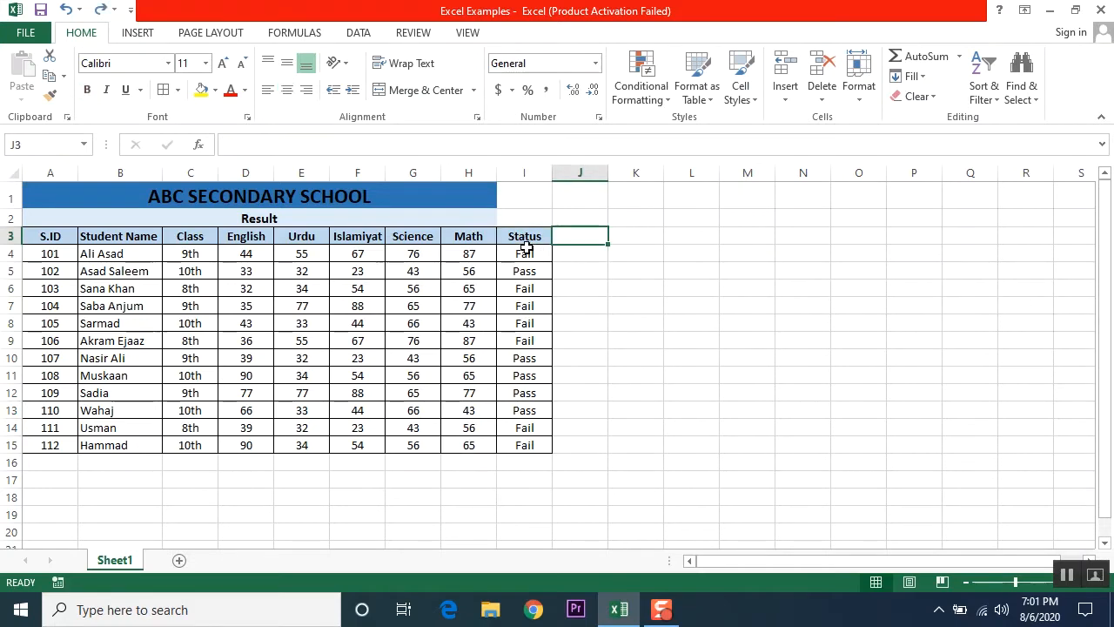
click(533, 236)
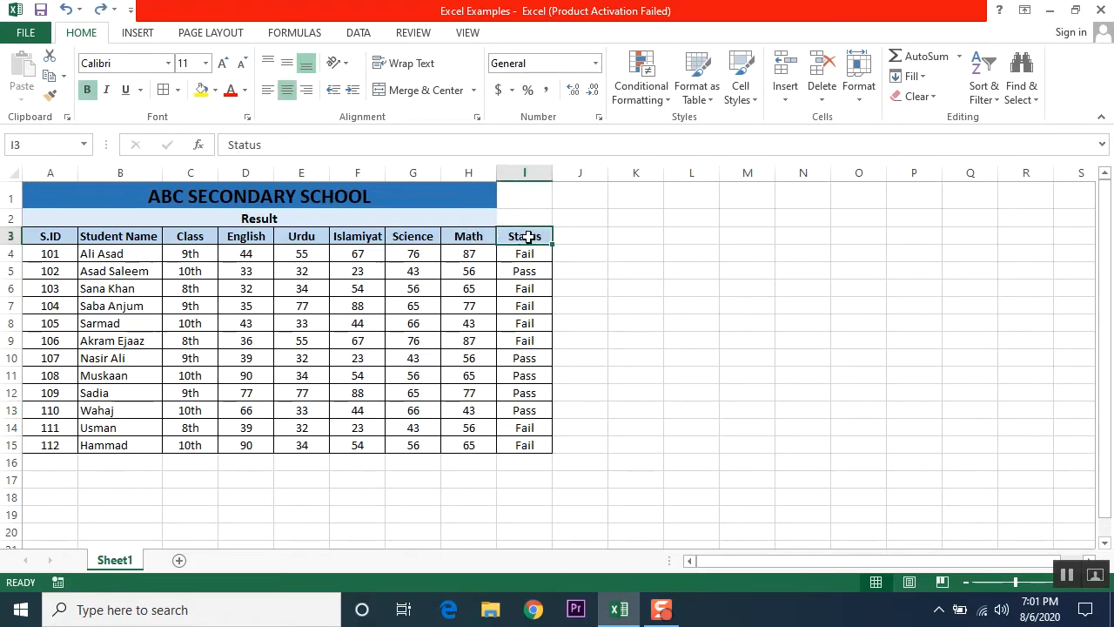
- Insert a new empty column between the Math and Status columns
click(530, 173)
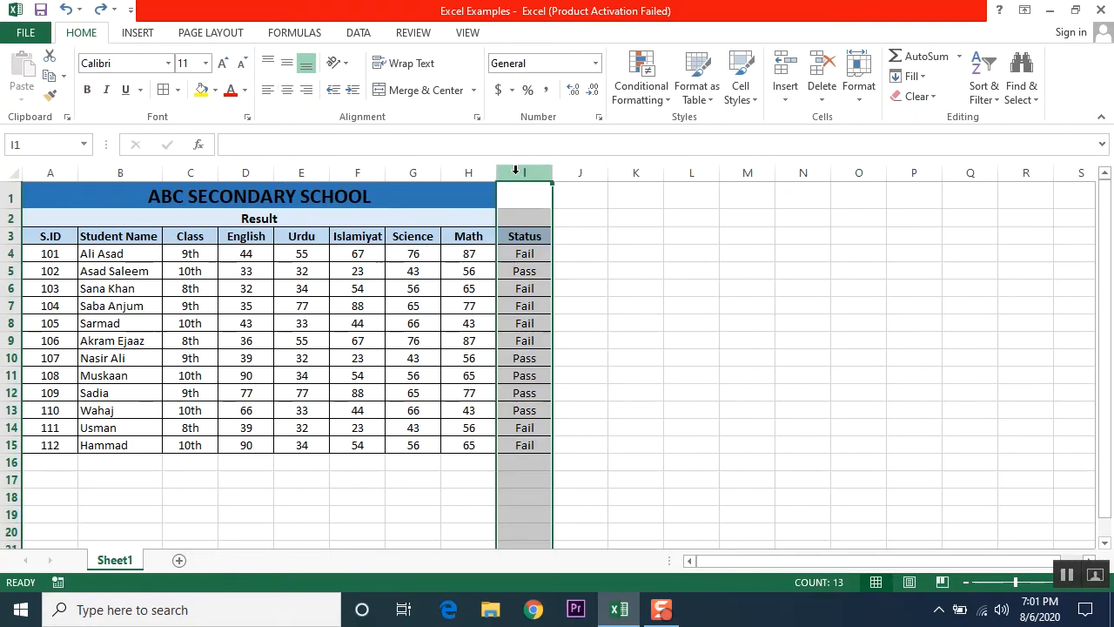
right_click(520, 173)
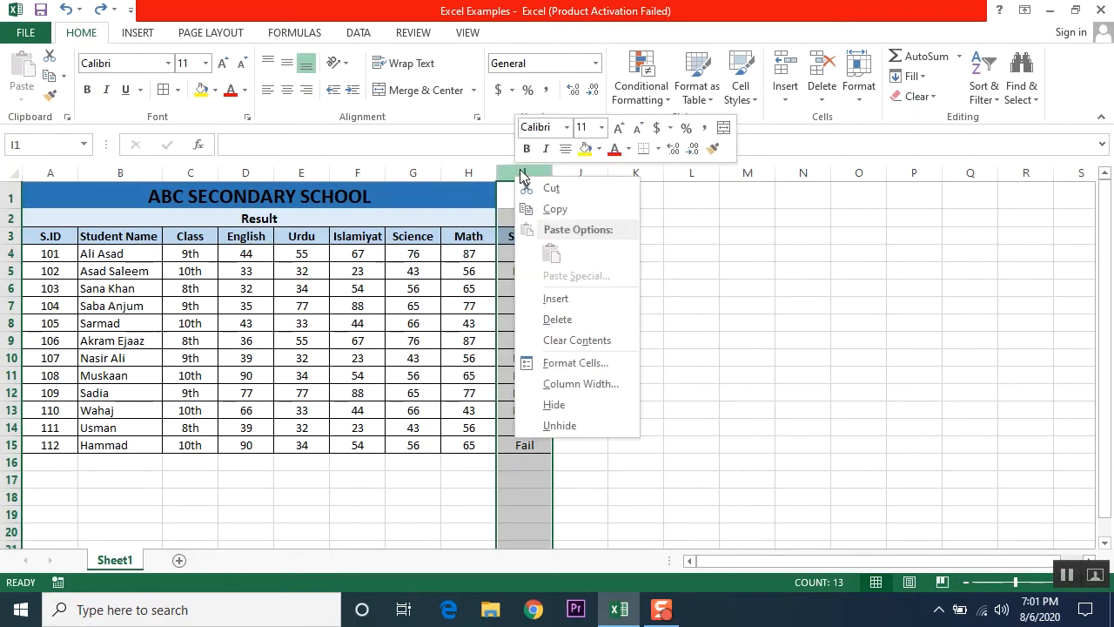
click(554, 298)
click(524, 338)
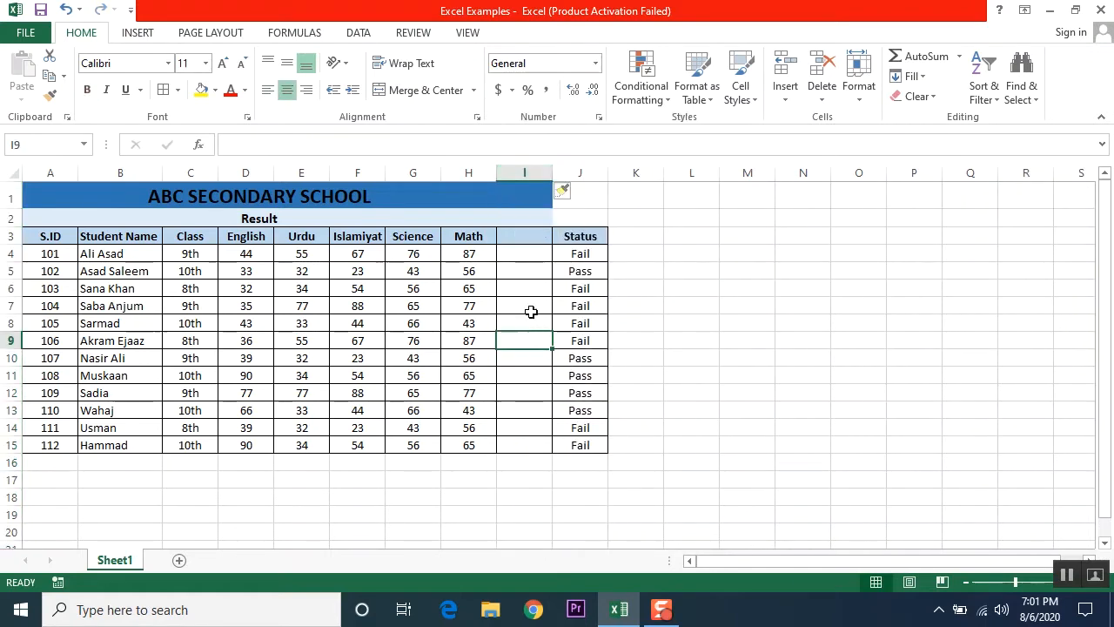
- Enter the header "Total Marks" in I3 and widen column I to fit it
click(512, 237)
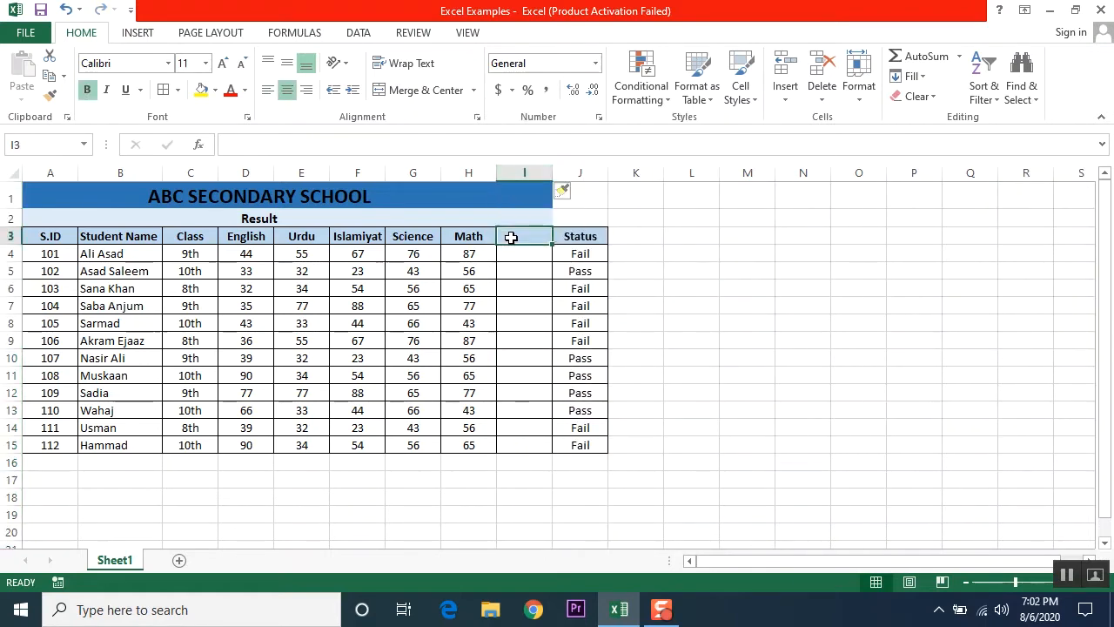
text(Total)
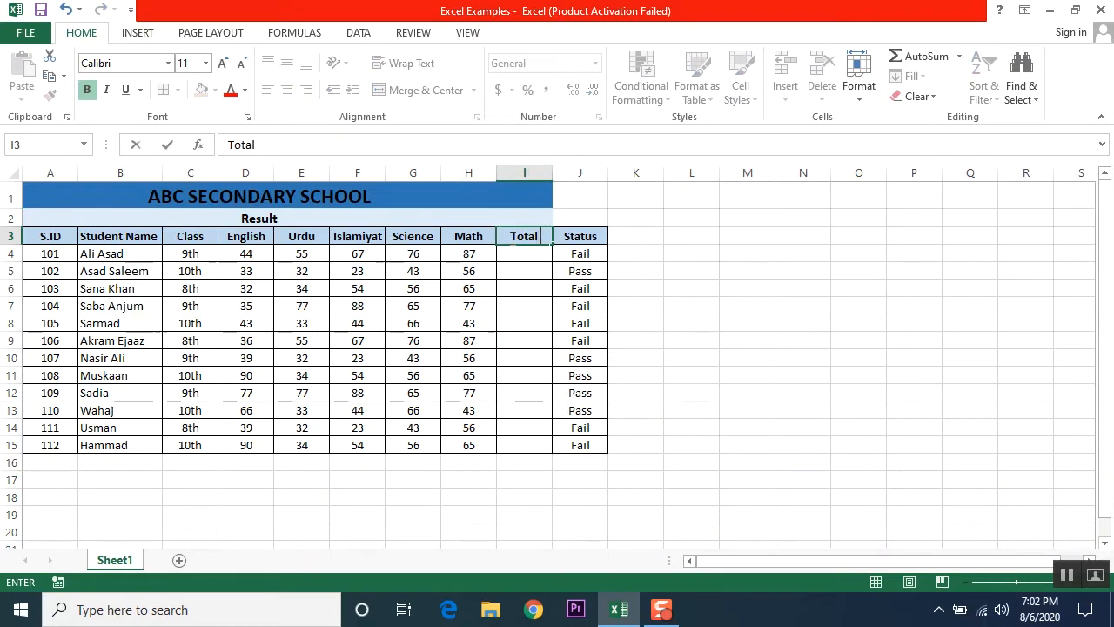
text( Mark)
key(Return)
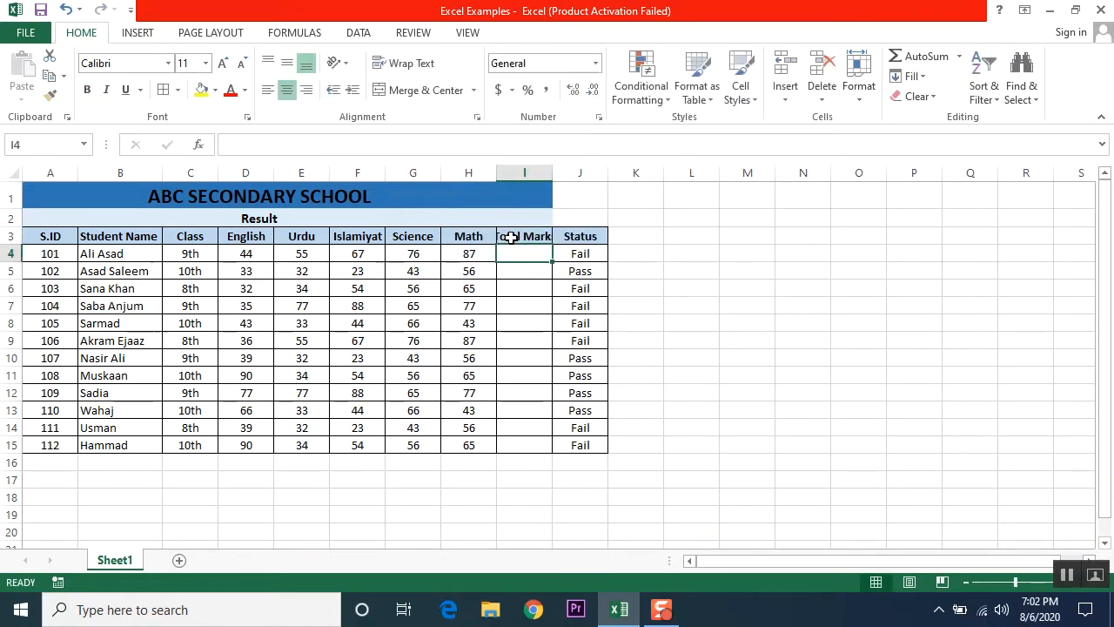
drag(523, 254, 527, 445)
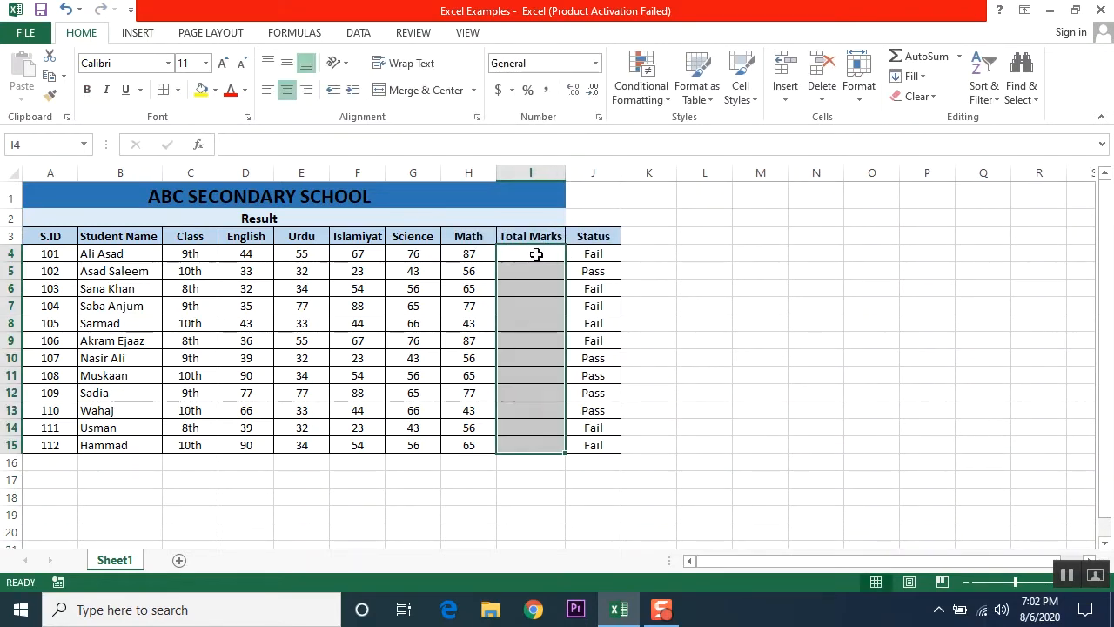
- Enter the formula =sum(D4:H4) in I4 to total the first student's marks across all five subjects
click(536, 253)
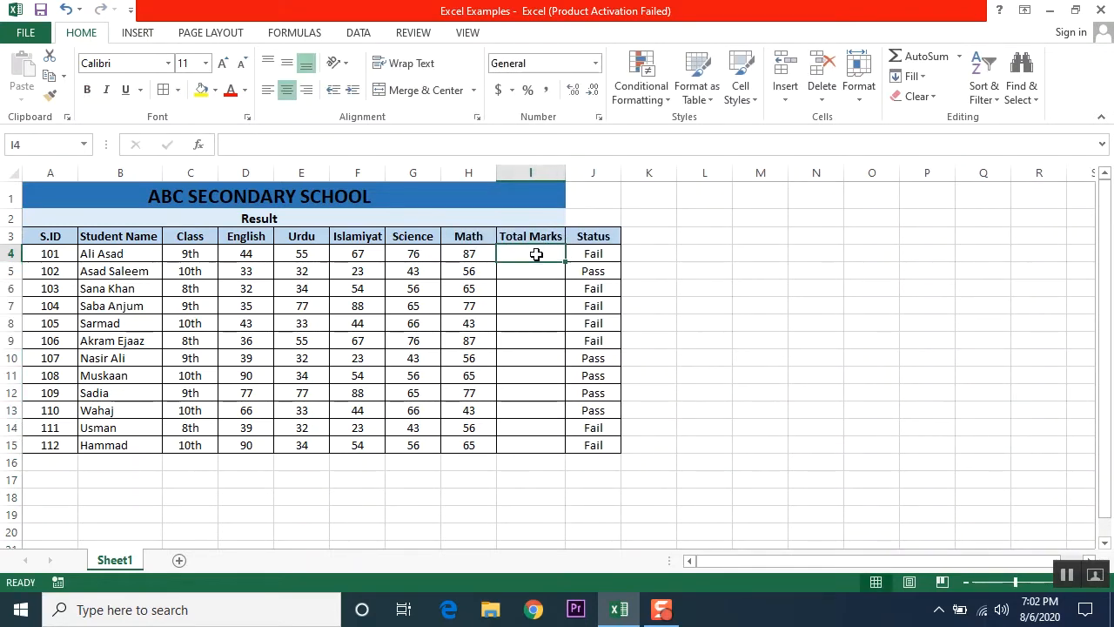
drag(260, 253, 470, 251)
click(526, 253)
text(=su)
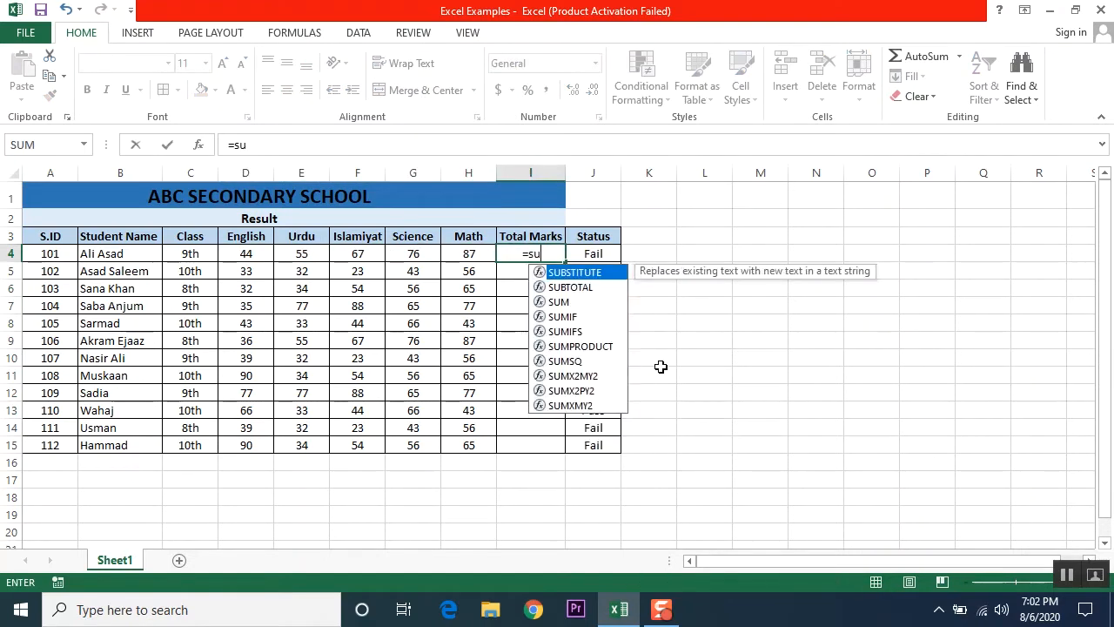
text(m()
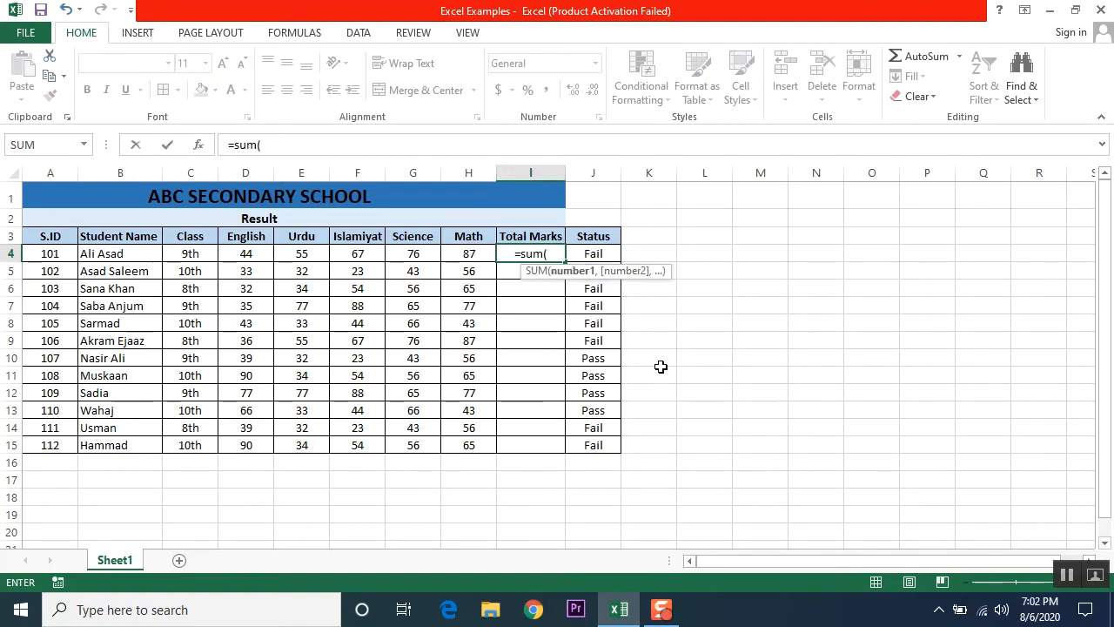
key(Left)
key(Left)
key(Left)
key(Left)
key(Left)
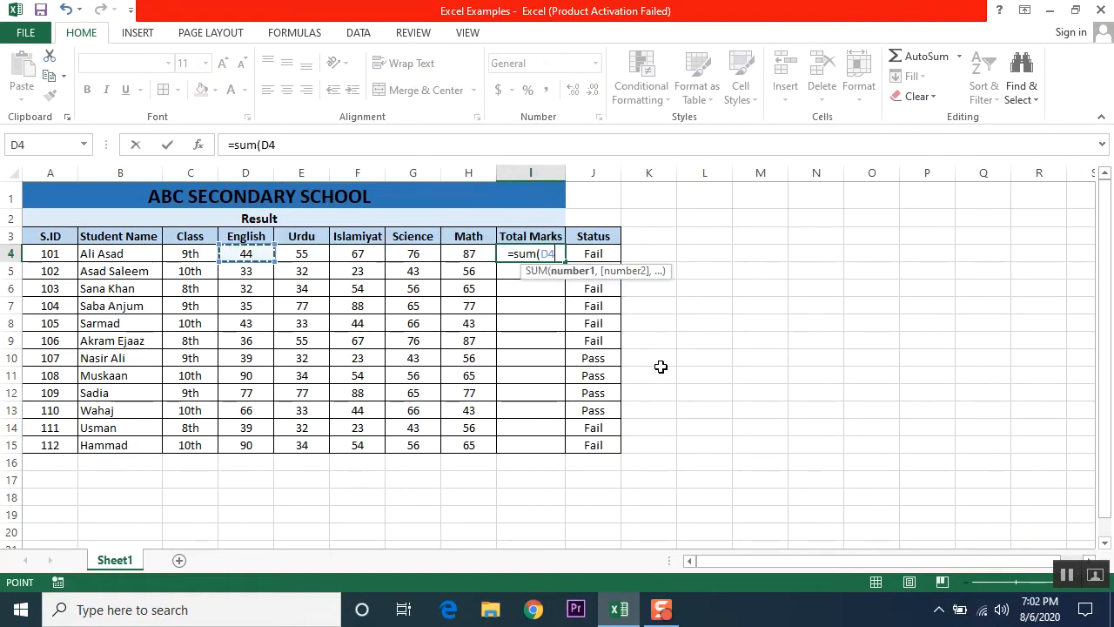
key(Left)
key(Right)
key(shift+Right)
key(shift+Right)
key(shift+Right)
key(shift+Right)
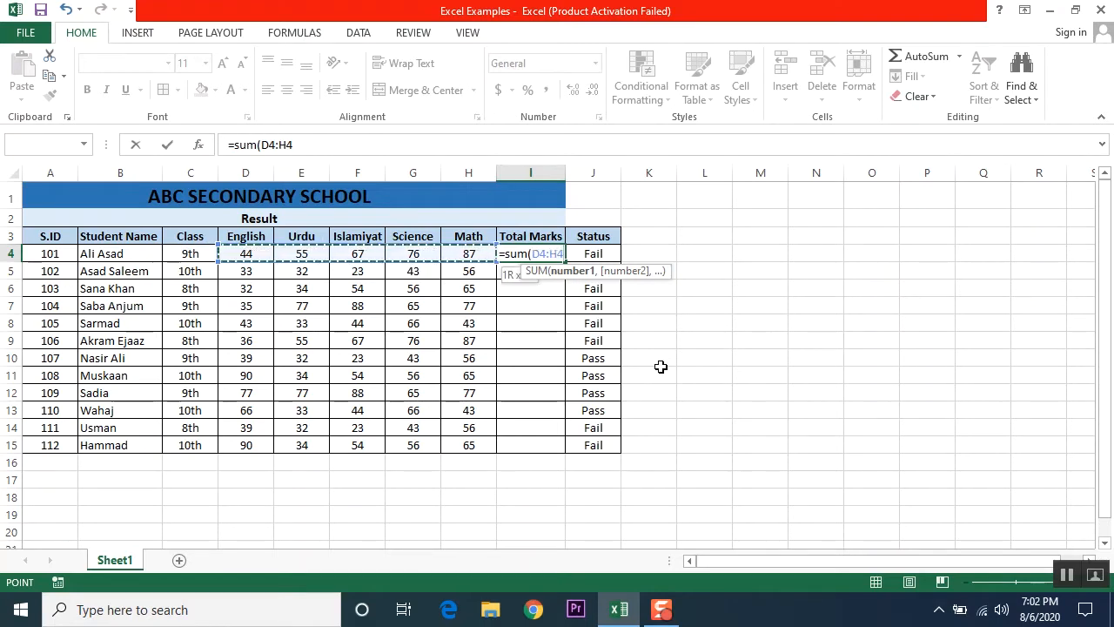
text())
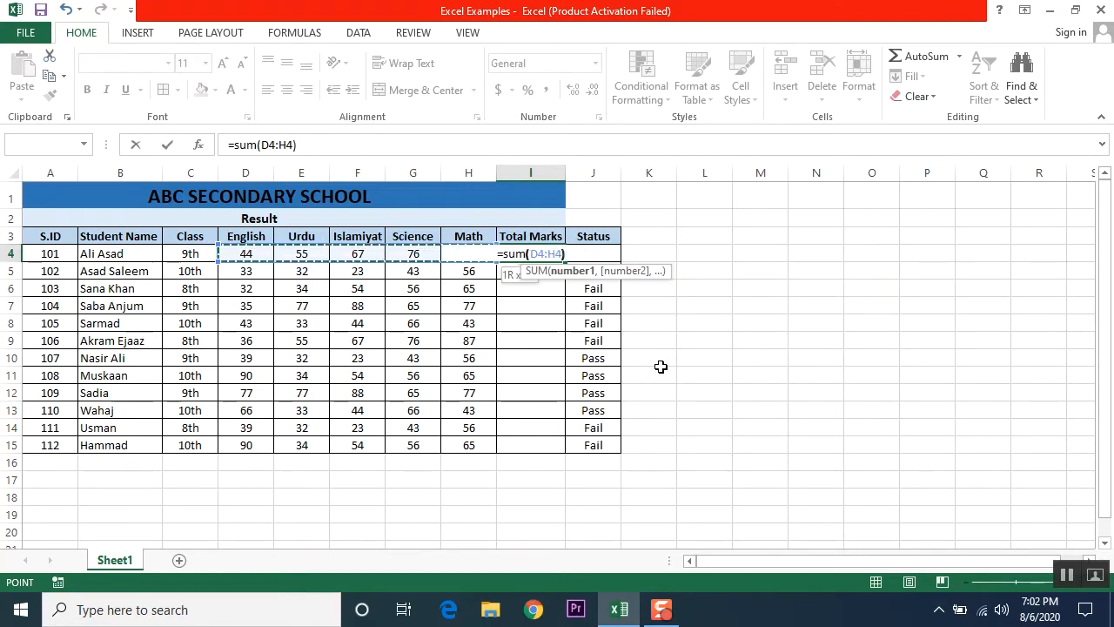
key(Return)
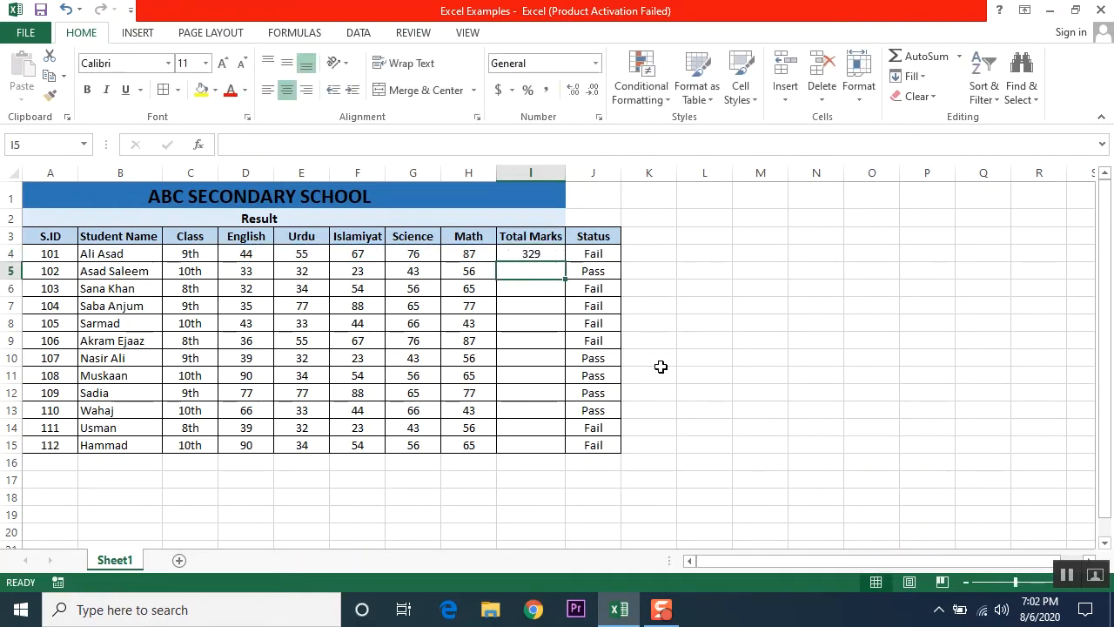
- Copy the total formula from I4 to I5:I15 so every remaining student's marks are summed
key(Up)
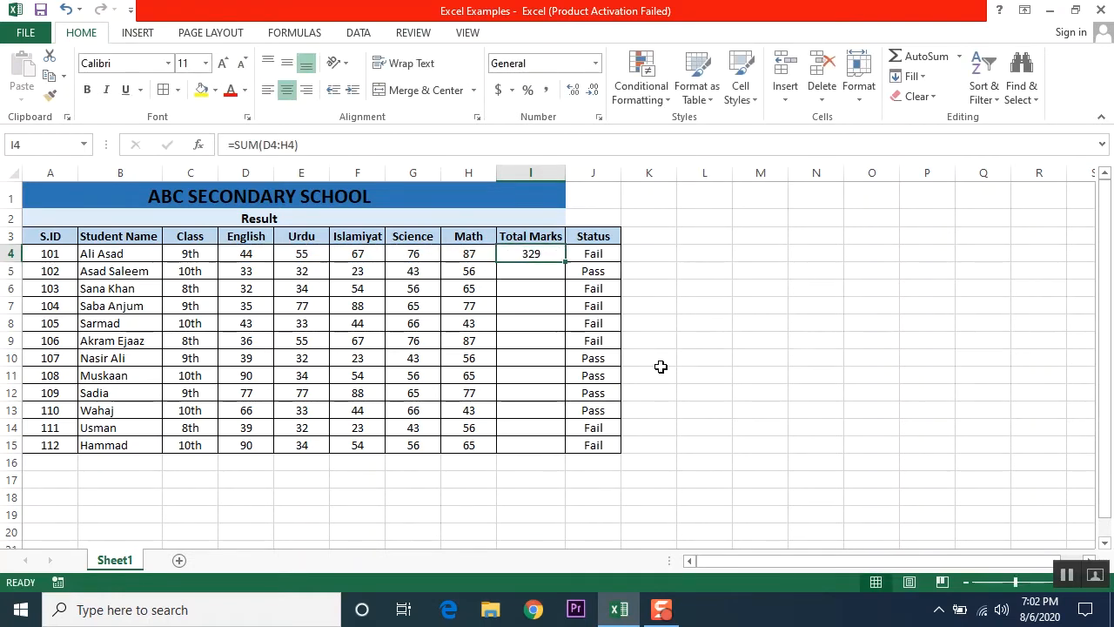
key(ctrl+c)
key(Down)
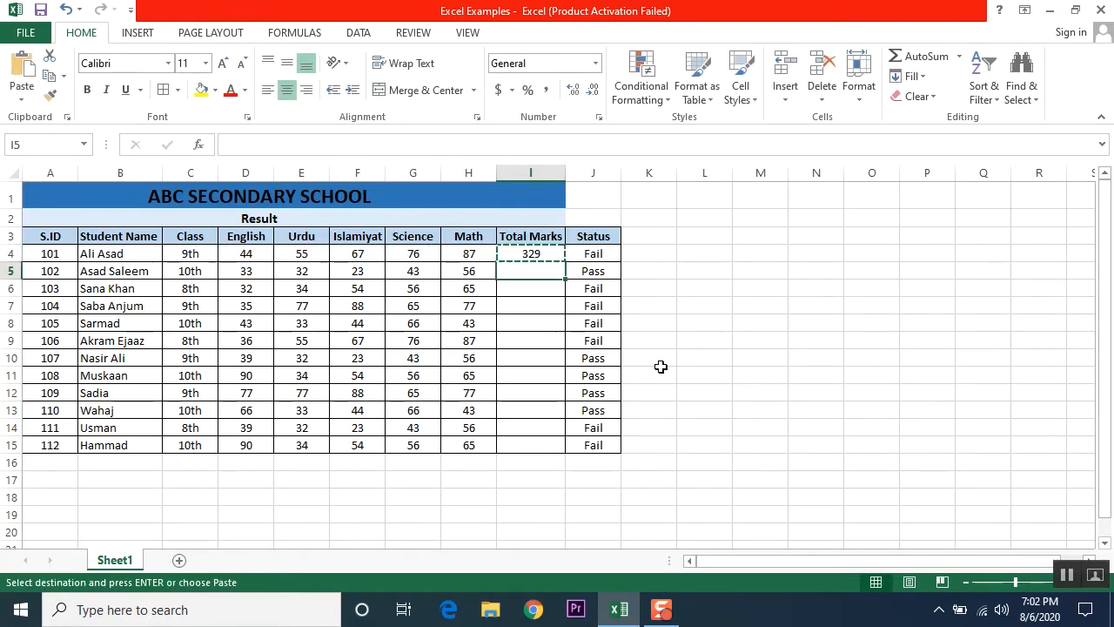
key(shift+Down)
key(shift+Down)
key(shift+Down)
key(shift+Down)
key(shift+Down)
key(shift+Down)
key(shift+Down)
key(shift+Down)
key(shift+Down)
key(shift+Down)
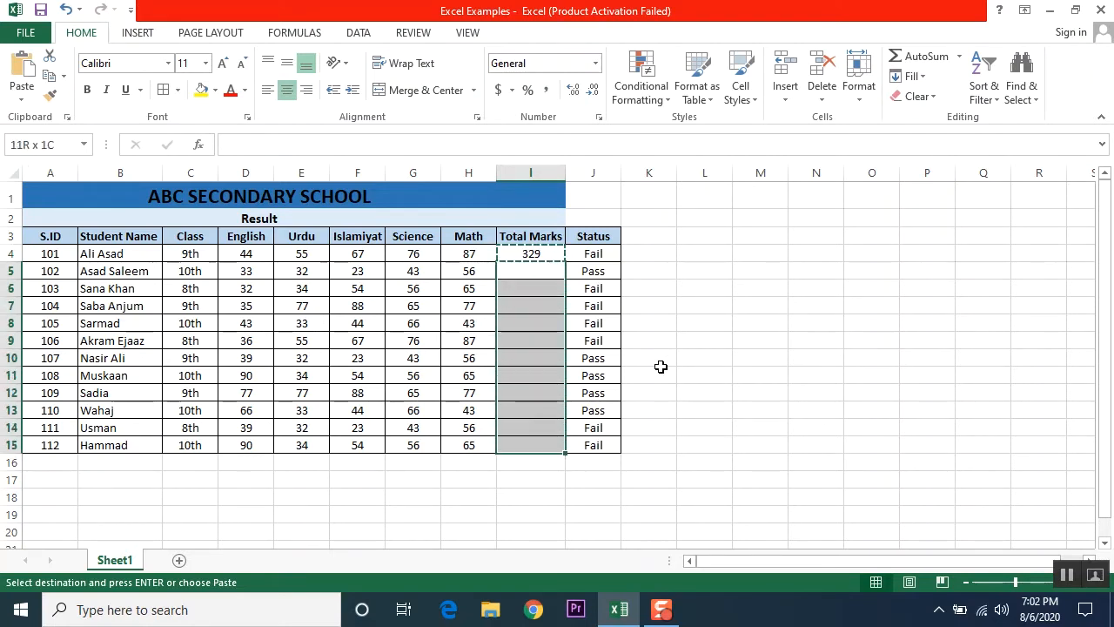
key(Return)
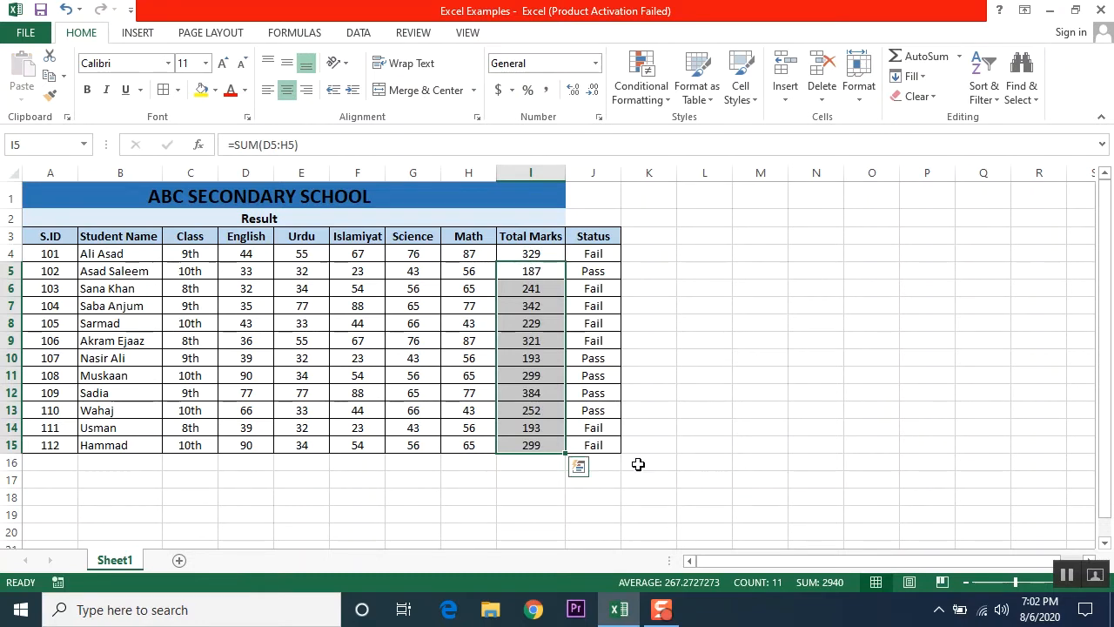
click(642, 512)
click(87, 389)
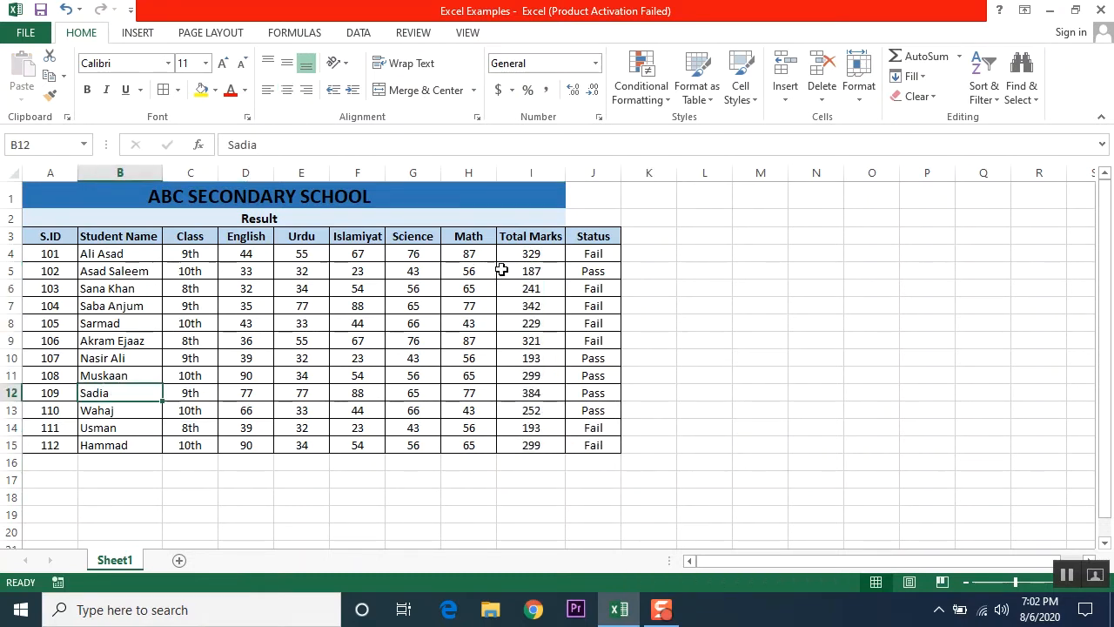
- Apply a Top 10 Items conditional formatting rule with Red Text to the totals in I4:I15
drag(531, 251, 522, 443)
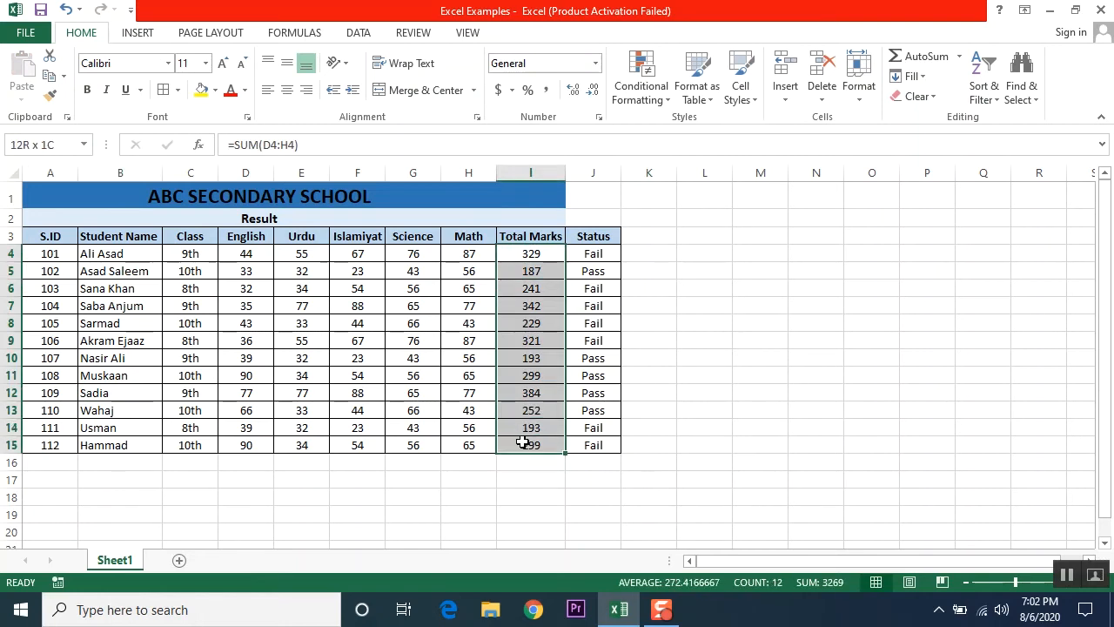
click(667, 102)
mouse_move(689, 167)
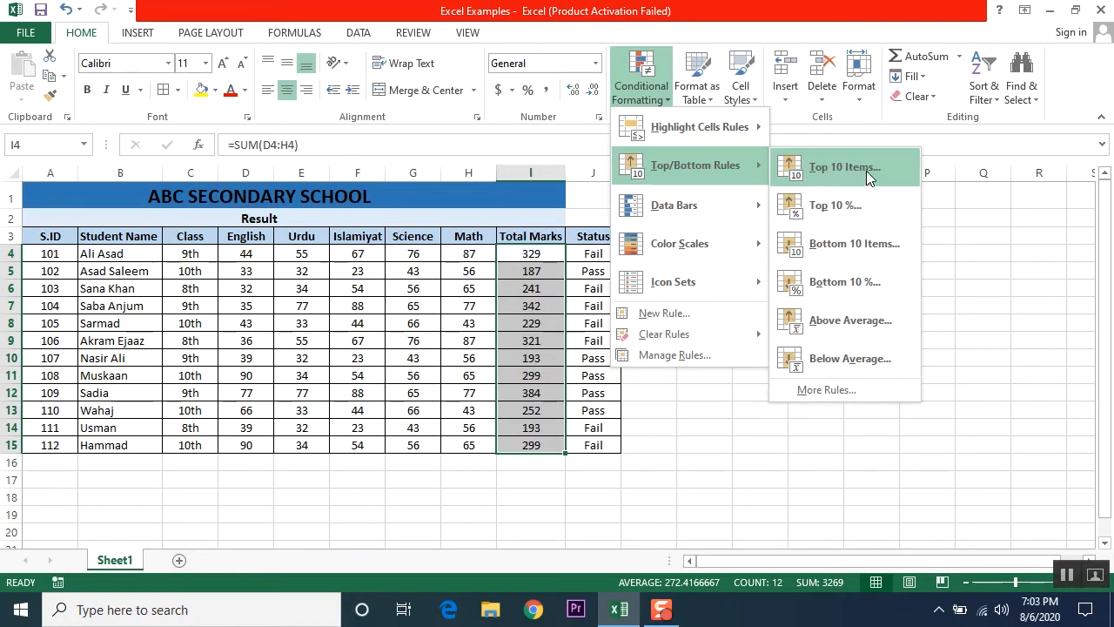
click(866, 170)
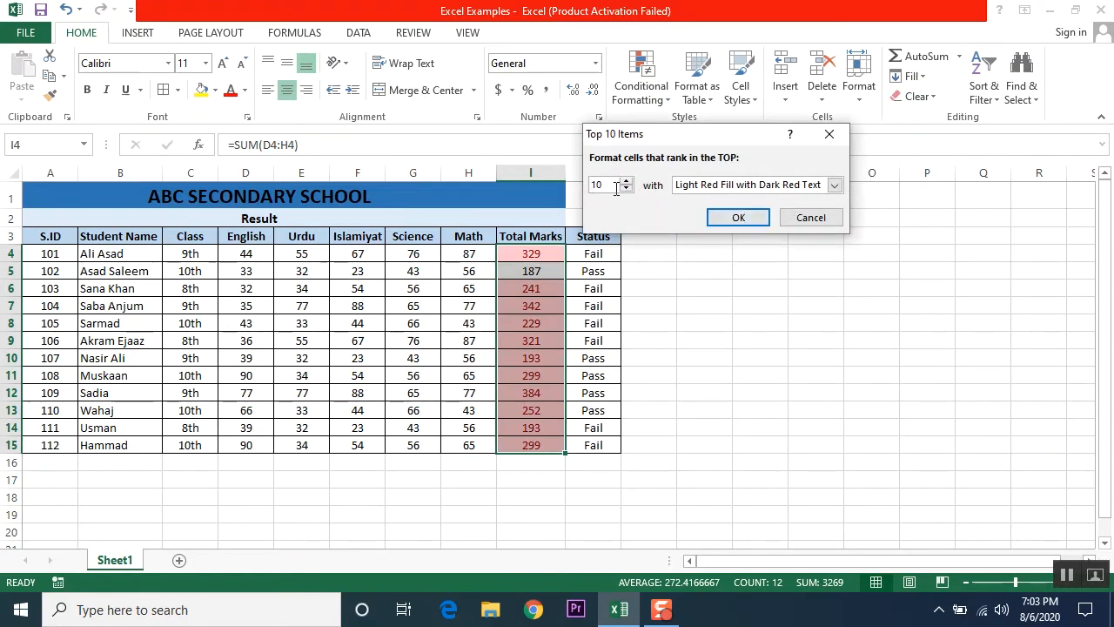
click(834, 186)
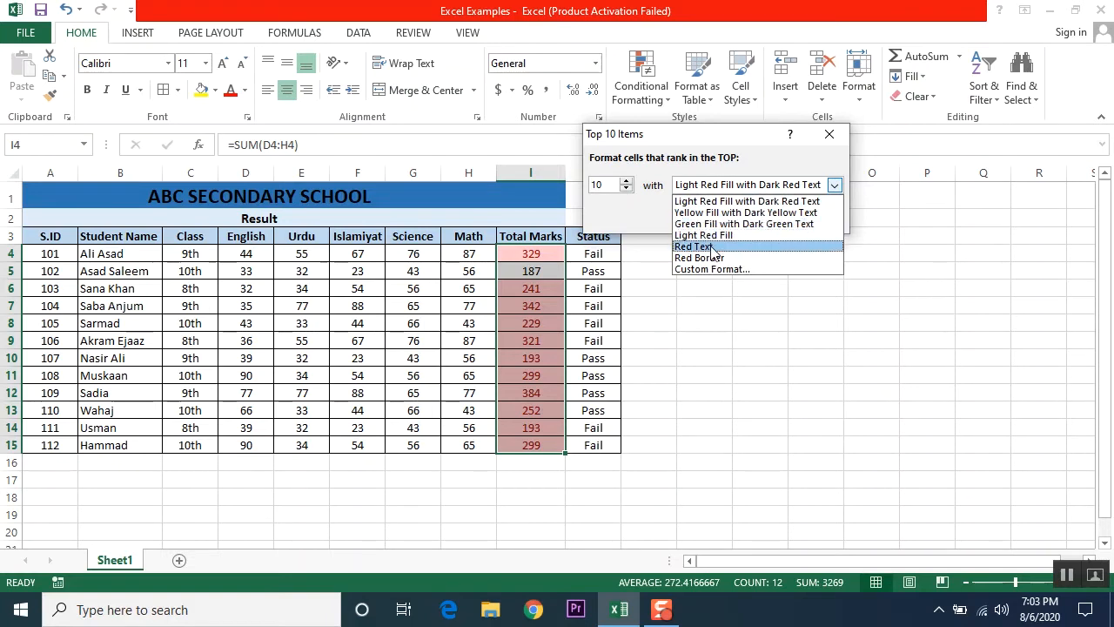
click(712, 248)
click(738, 216)
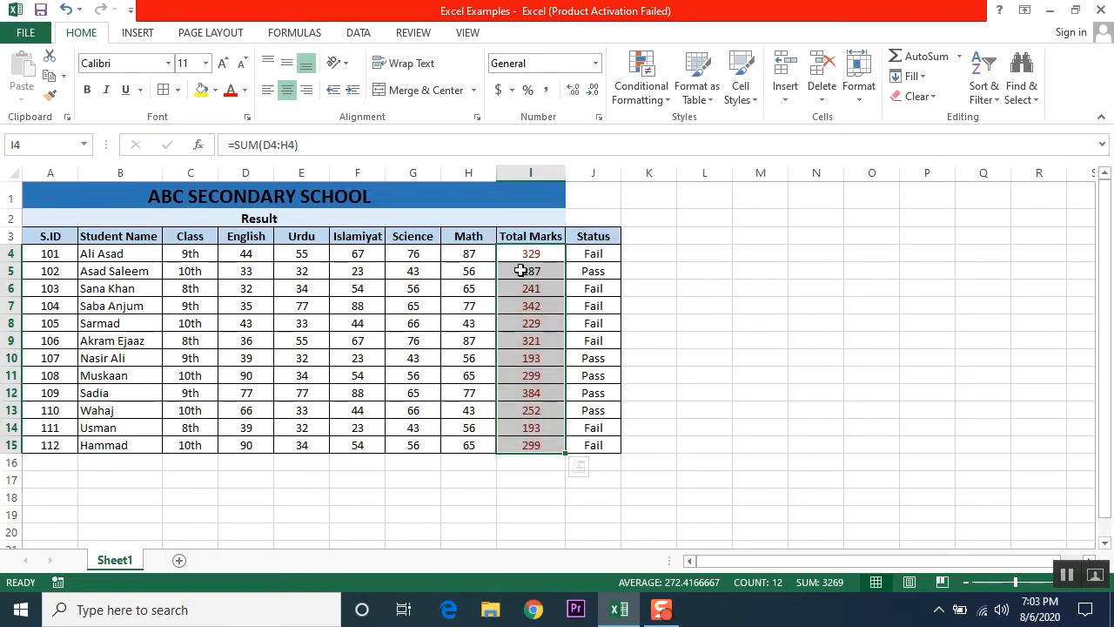
drag(529, 252, 534, 448)
click(736, 397)
drag(530, 254, 532, 447)
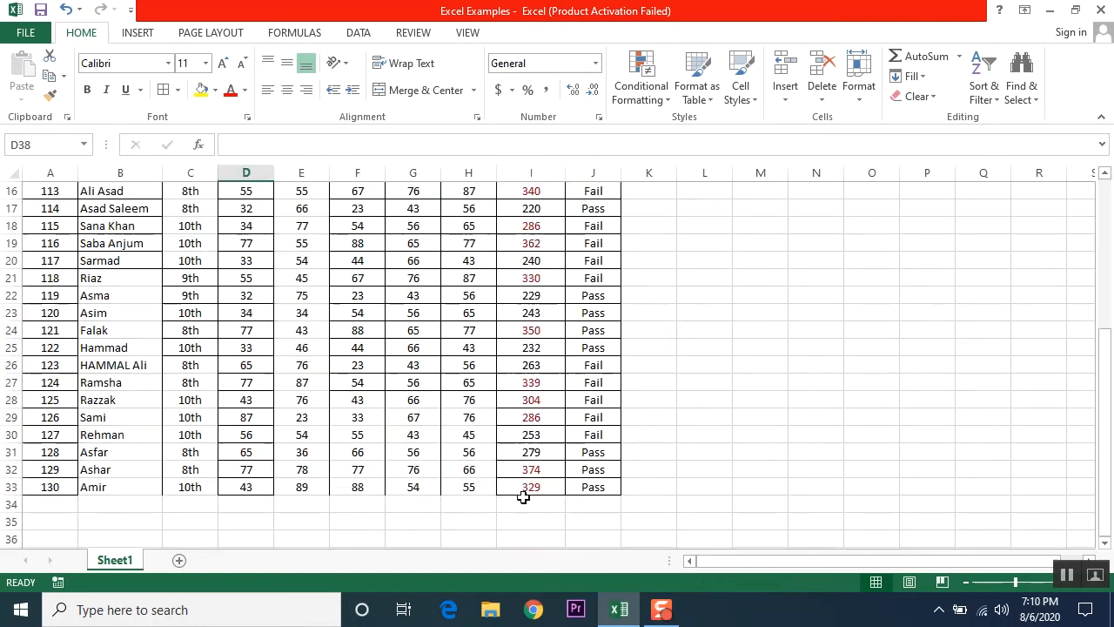
- Add borders around every cell of the extended student records in A4:J33
drag(577, 484, 62, 255)
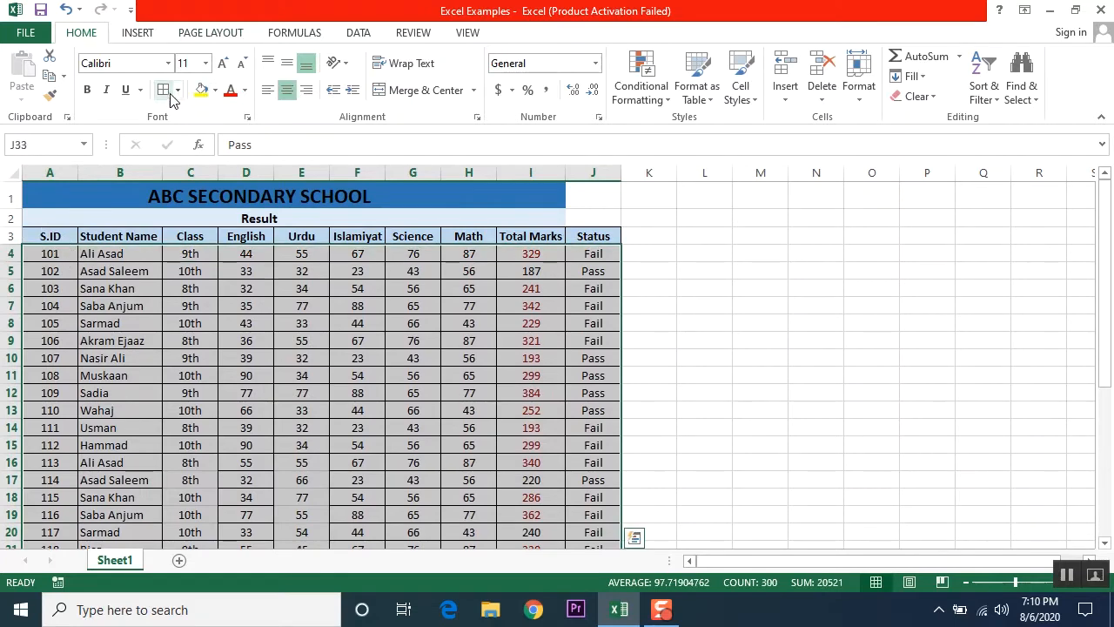
scroll(386, 445, down, 11)
scroll(386, 445, up, 5)
click(385, 399)
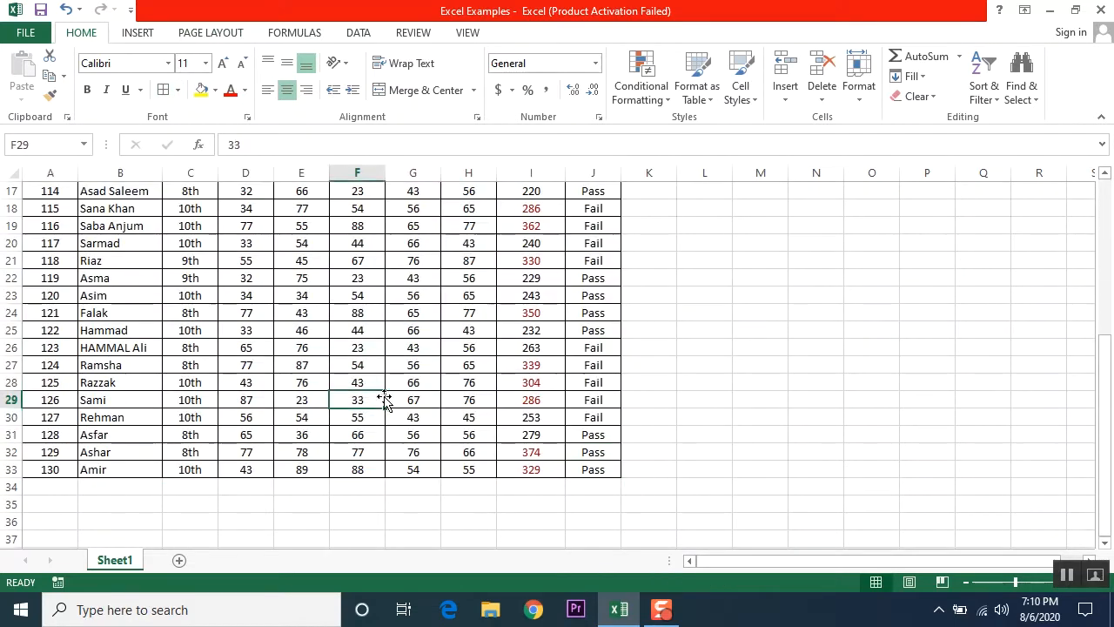
scroll(609, 410, up, 6)
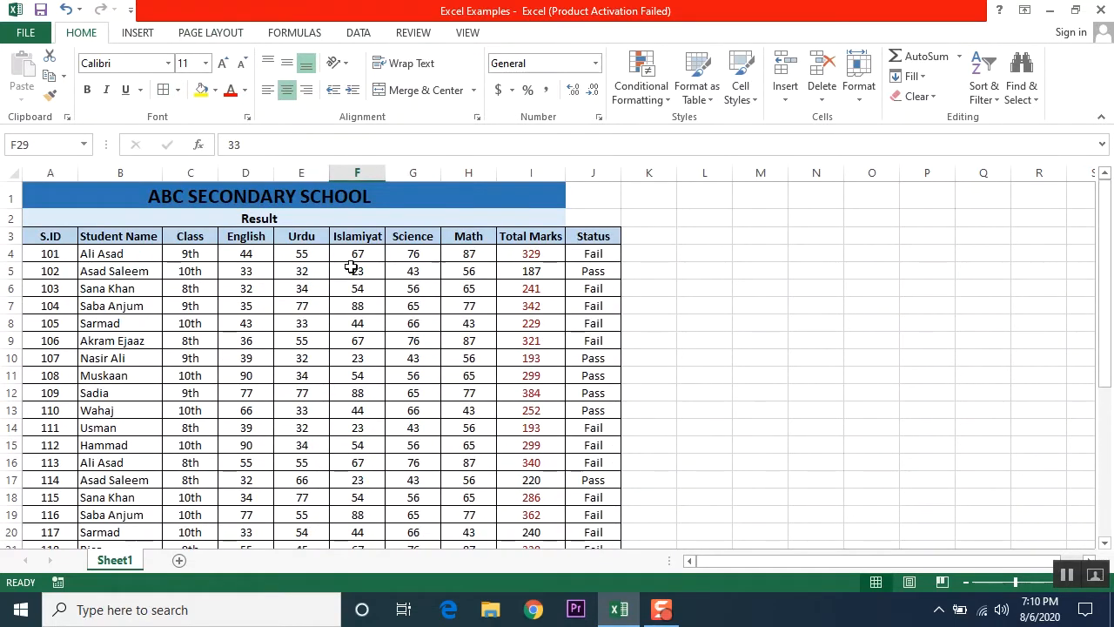
- Apply a Top 10 Items rule with Green Fill with Dark Green Text to the total marks in I4:I33
click(533, 251)
scroll(550, 415, down, 3)
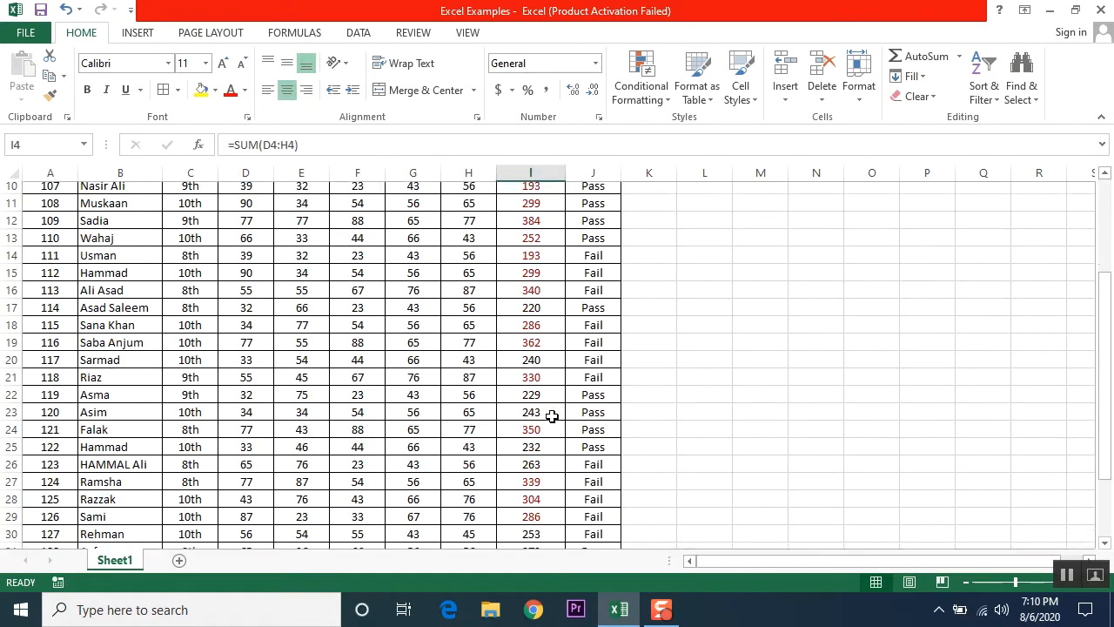
scroll(552, 400, up, 3)
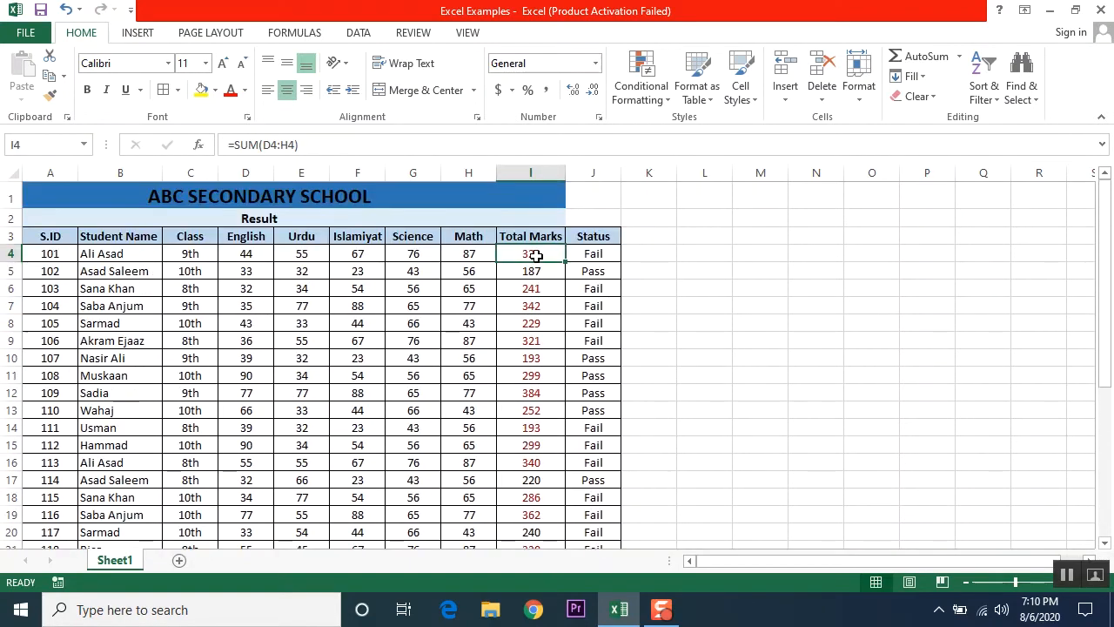
drag(535, 255, 530, 523)
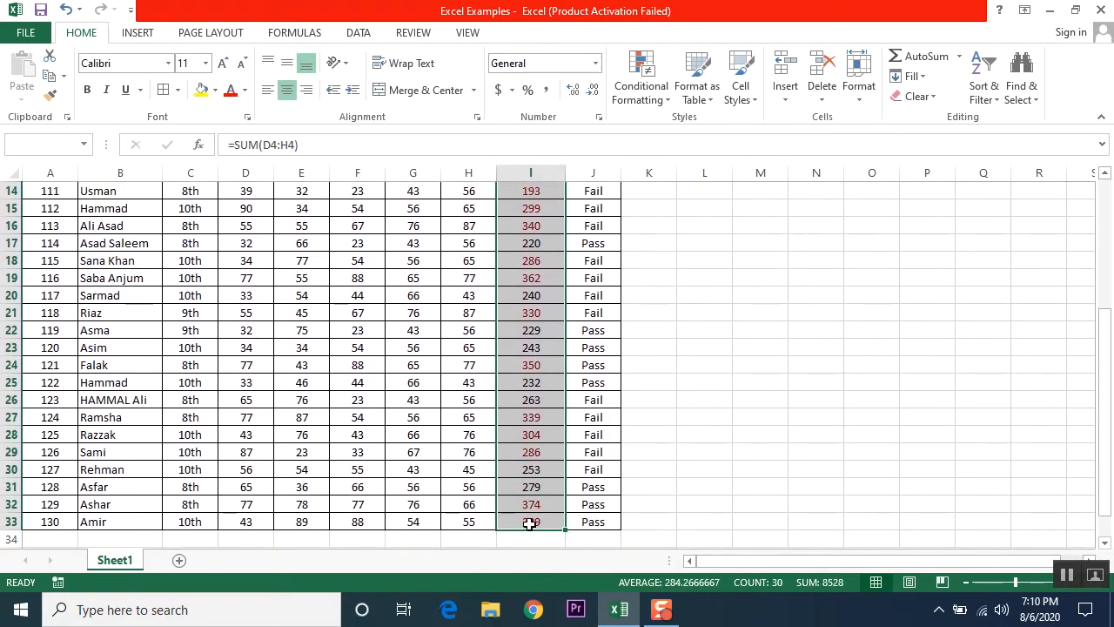
scroll(529, 523, up, 5)
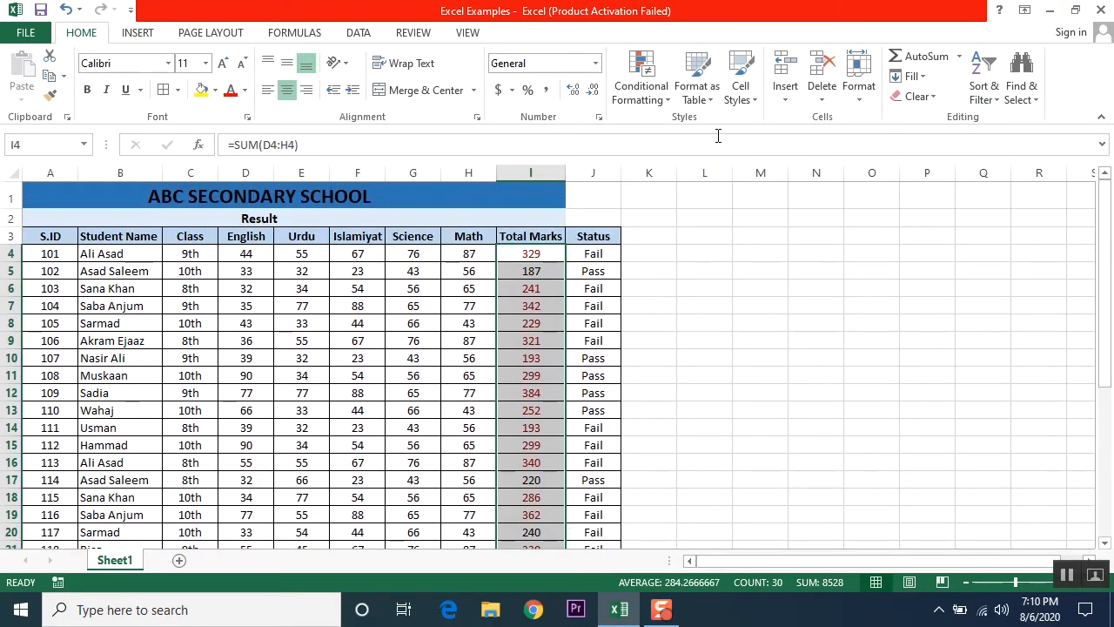
click(667, 98)
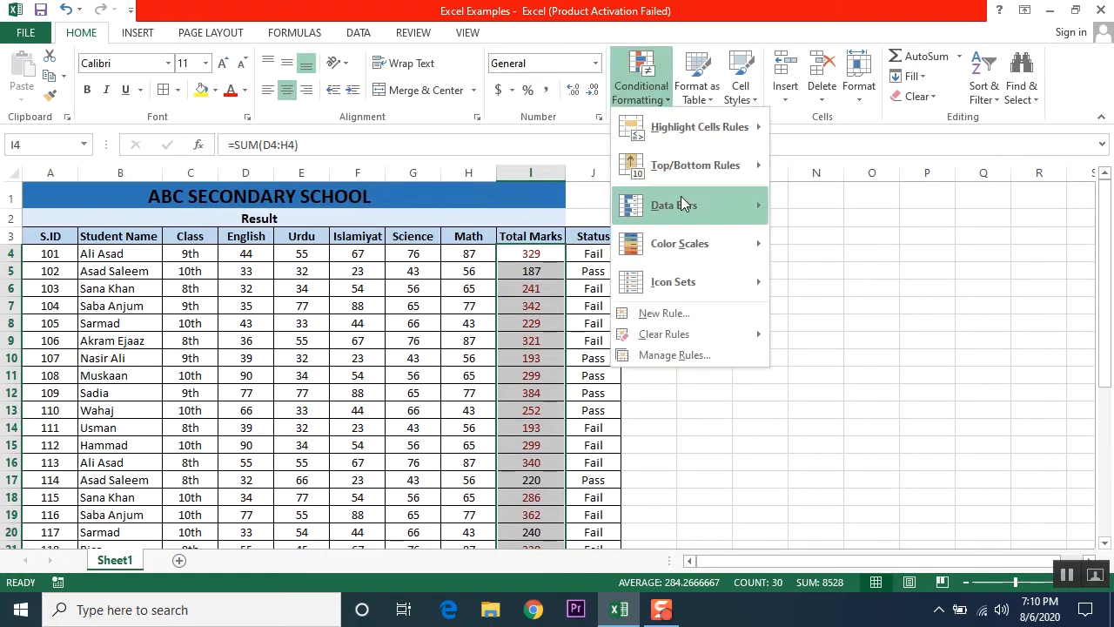
mouse_move(687, 221)
mouse_move(707, 164)
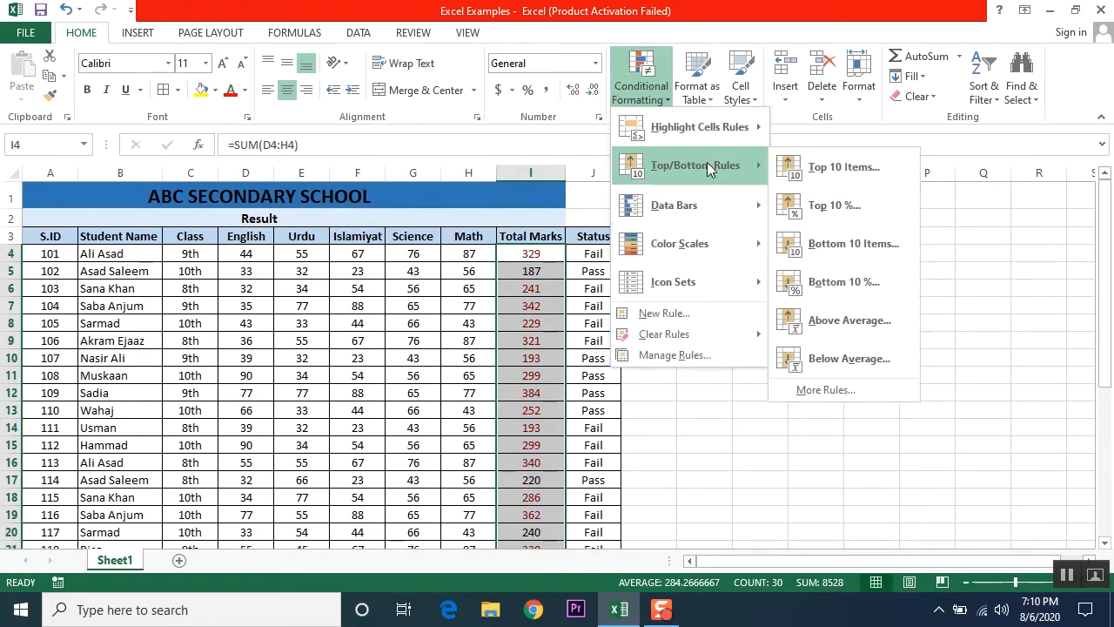
click(843, 166)
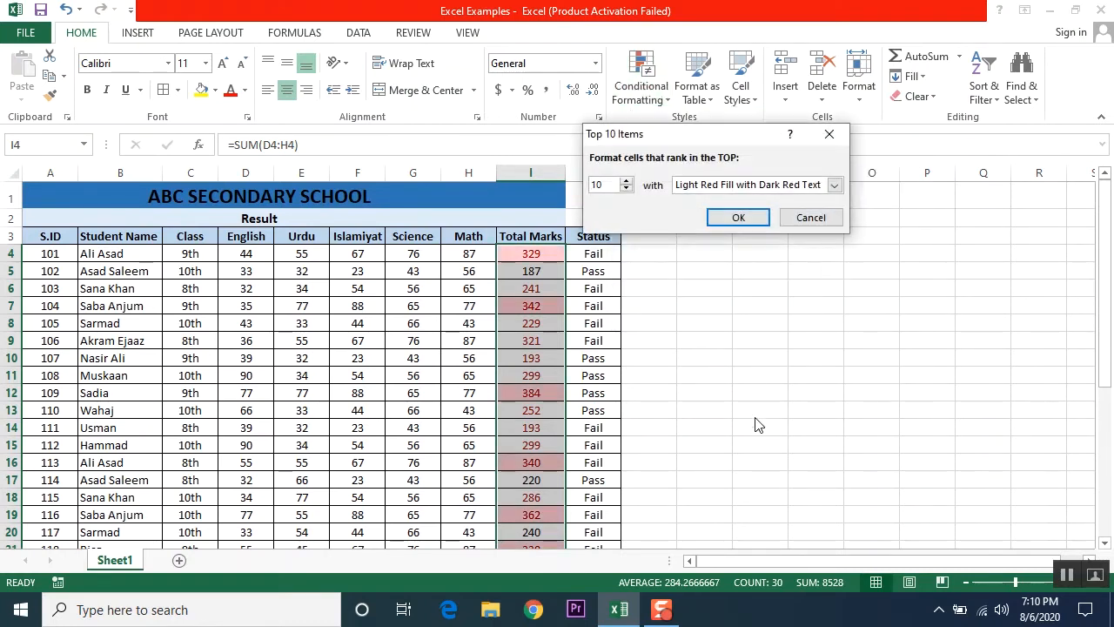
click(833, 185)
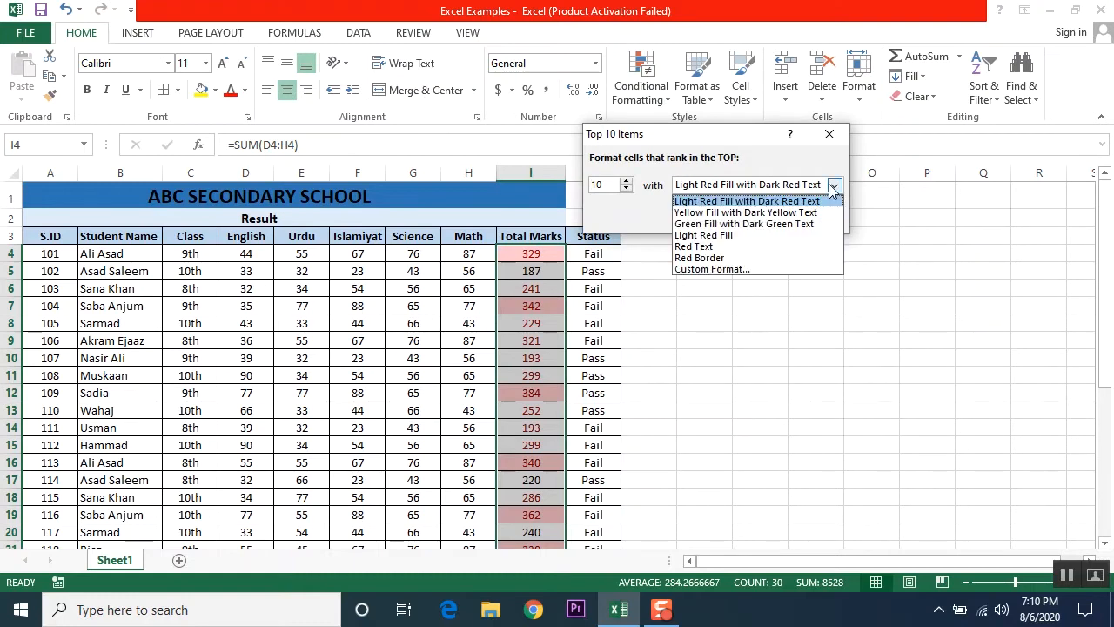
click(717, 224)
click(740, 218)
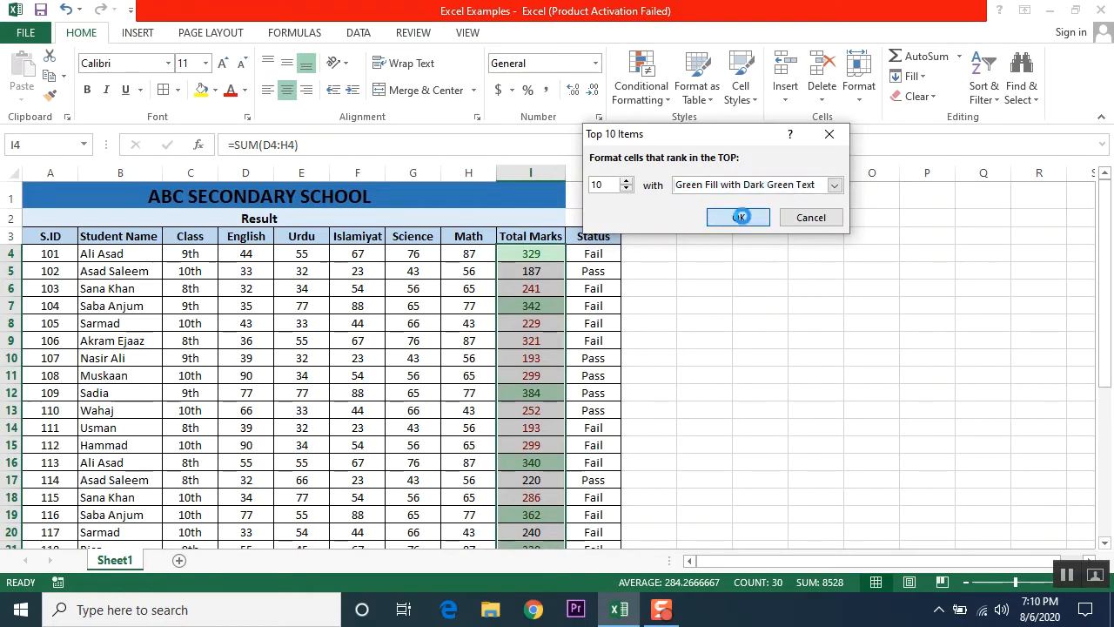
click(726, 322)
scroll(728, 374, down, 2)
scroll(725, 374, up, 2)
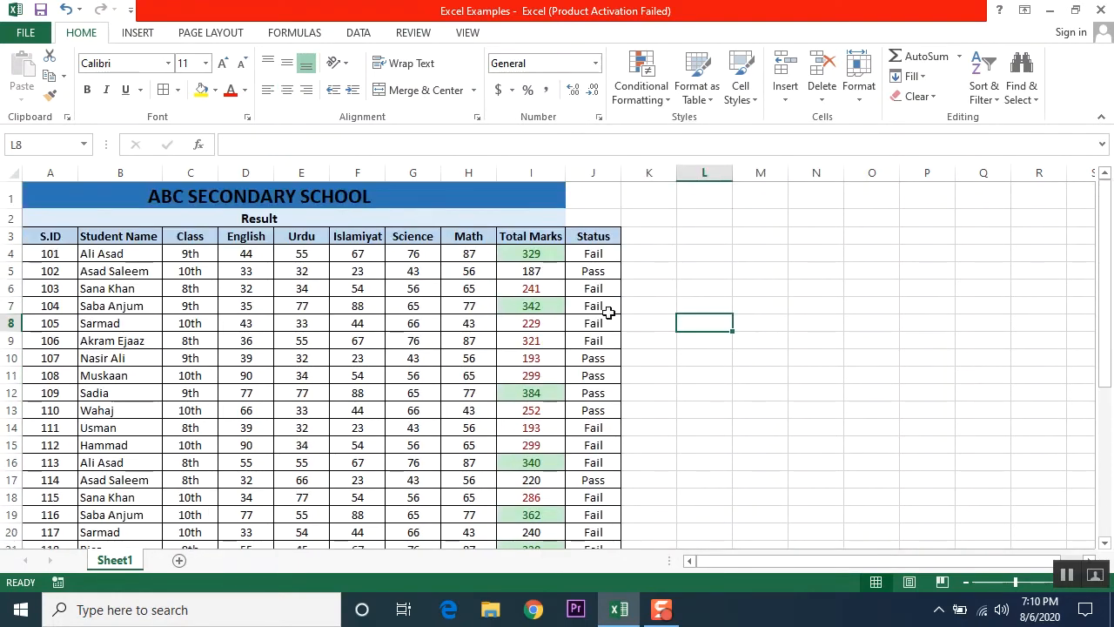
- Clear all conditional formatting rules from the total marks in I4:I33
drag(531, 253, 532, 498)
click(655, 103)
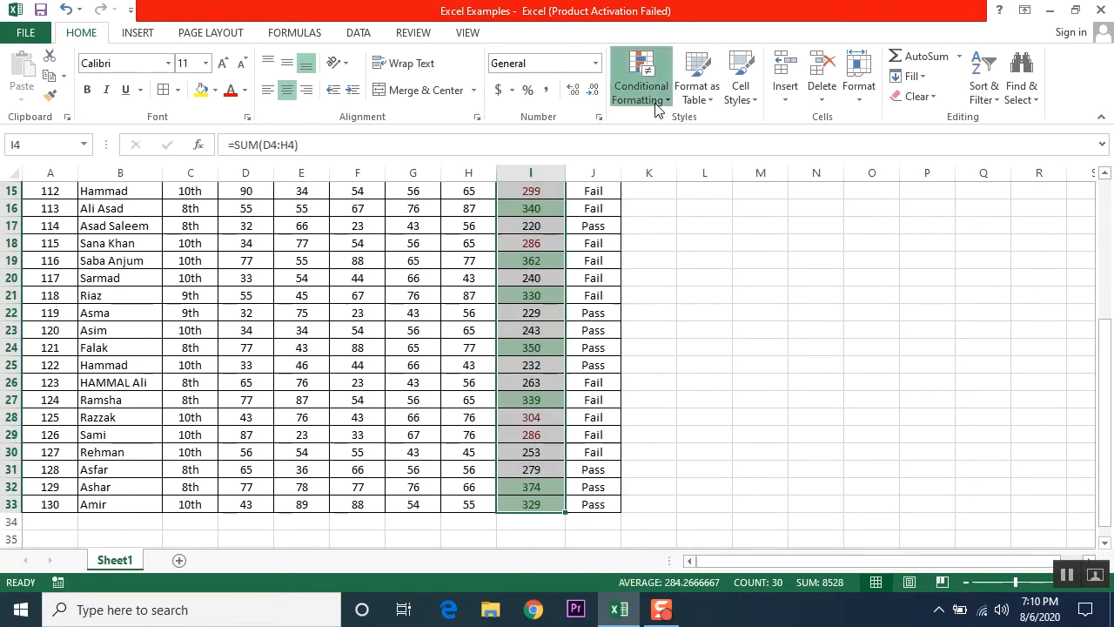
mouse_move(693, 335)
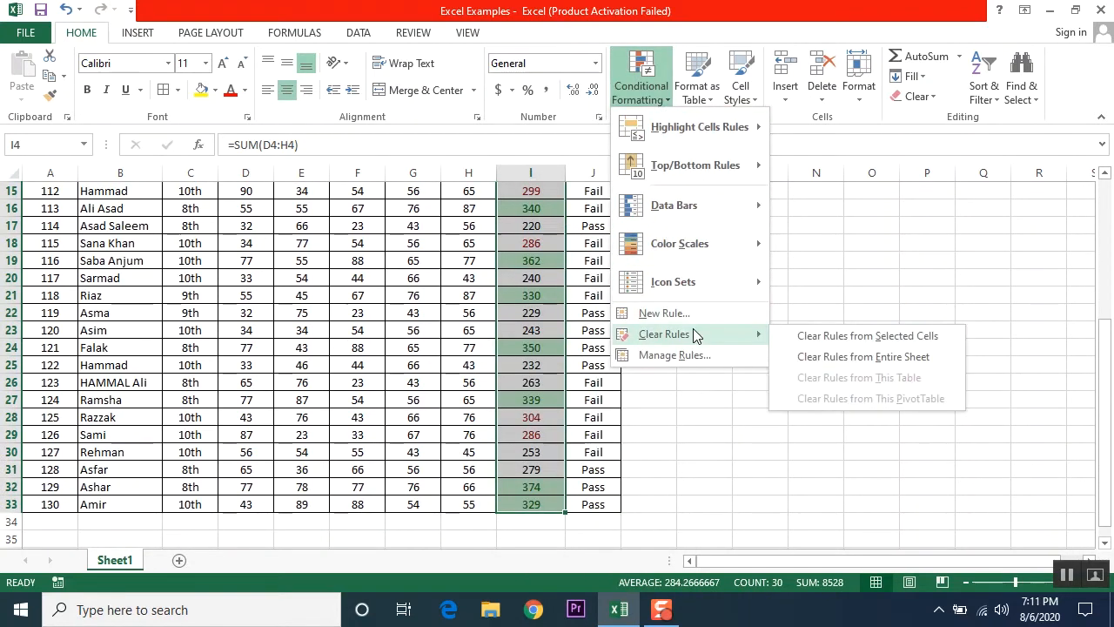
click(829, 337)
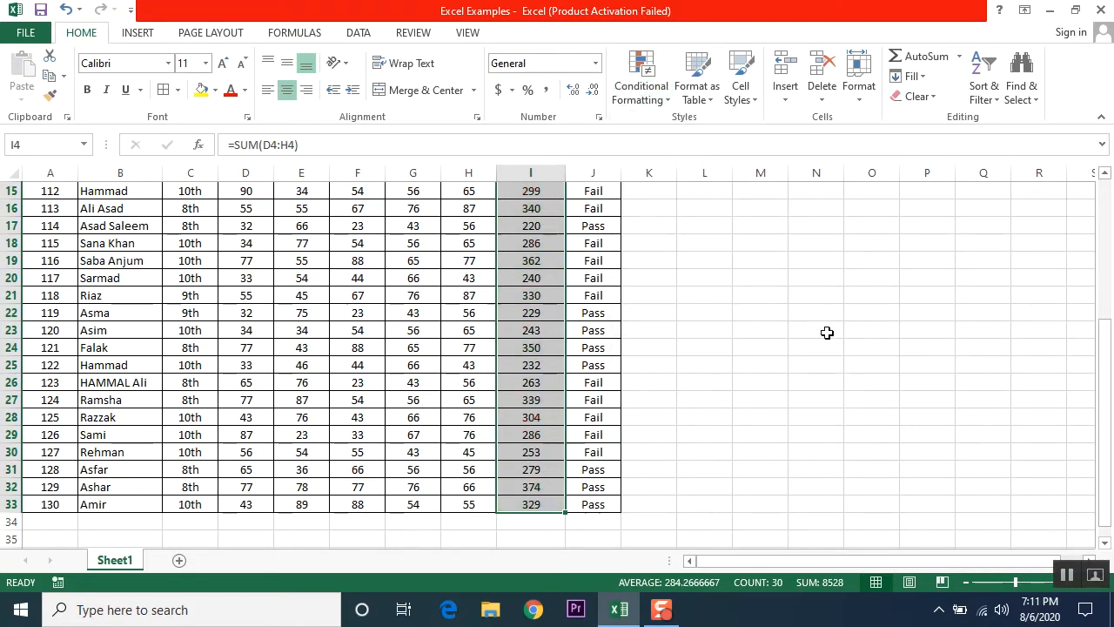
- Apply a Top 10 Items rule with Light Red Fill with Dark Red Text to the total marks in I4:I33
scroll(550, 303, up, 5)
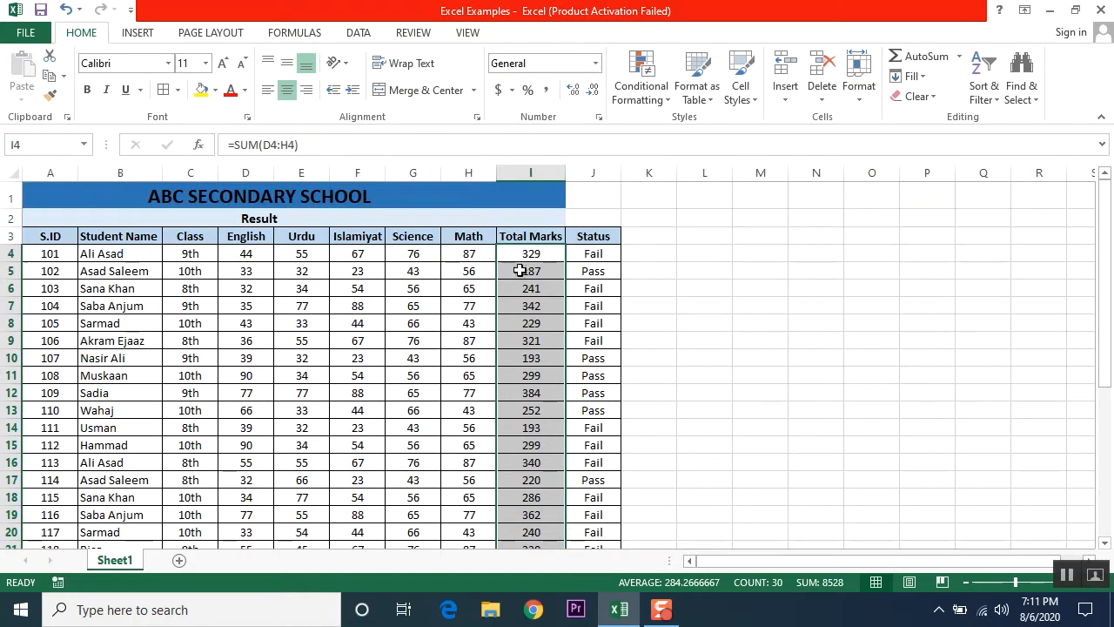
click(672, 99)
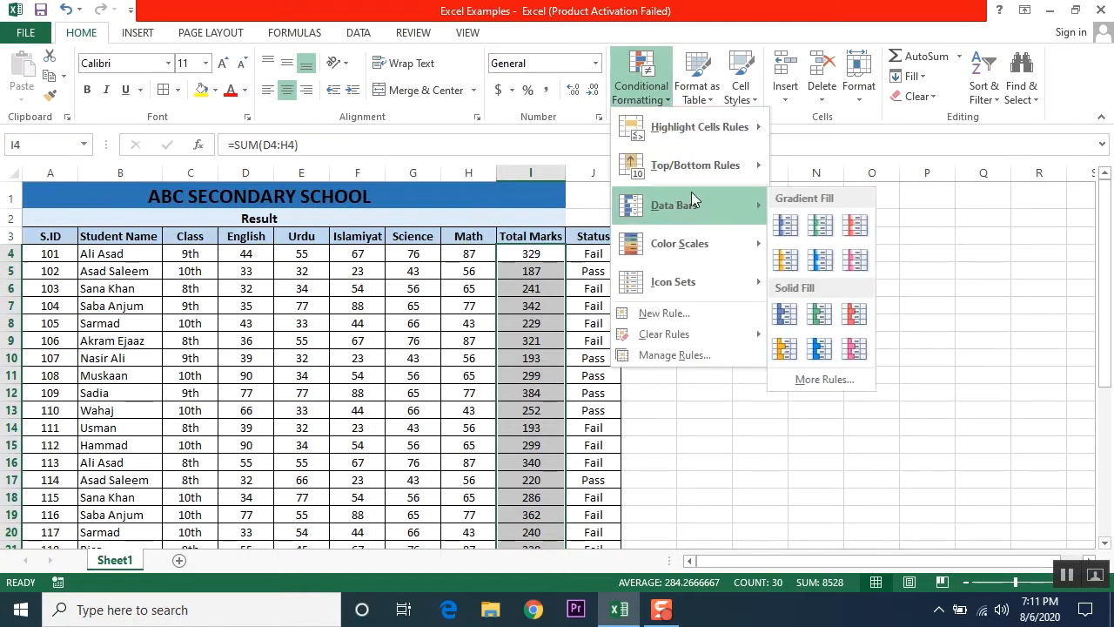
mouse_move(692, 166)
click(822, 167)
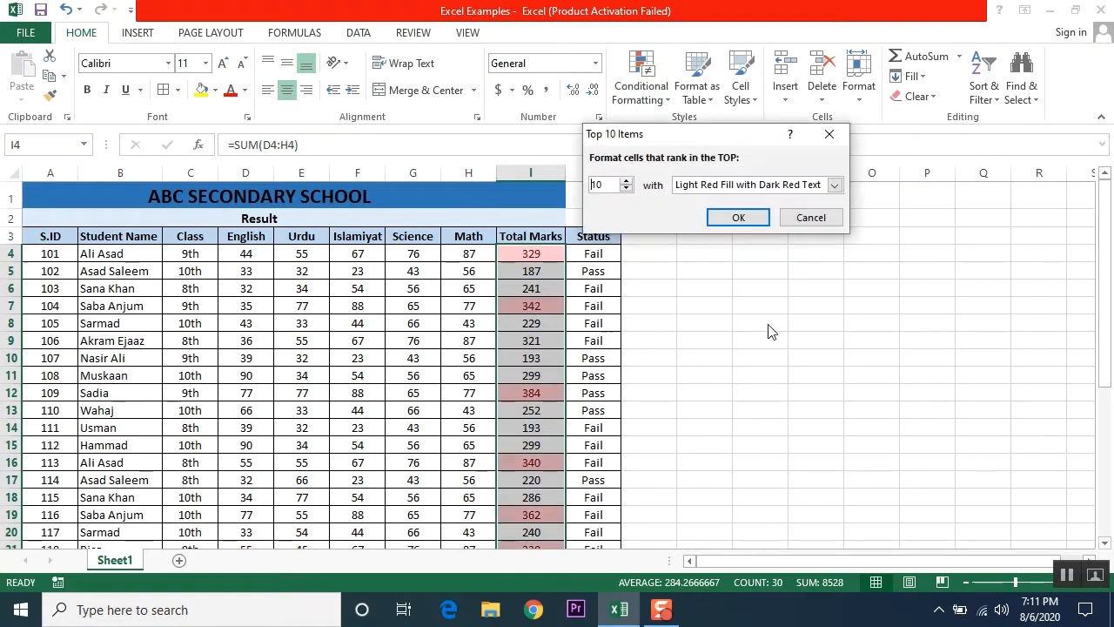
click(738, 217)
- Examine which cells in the Total Marks column are highlighted by the top 10 rule
scroll(638, 334, down, 5)
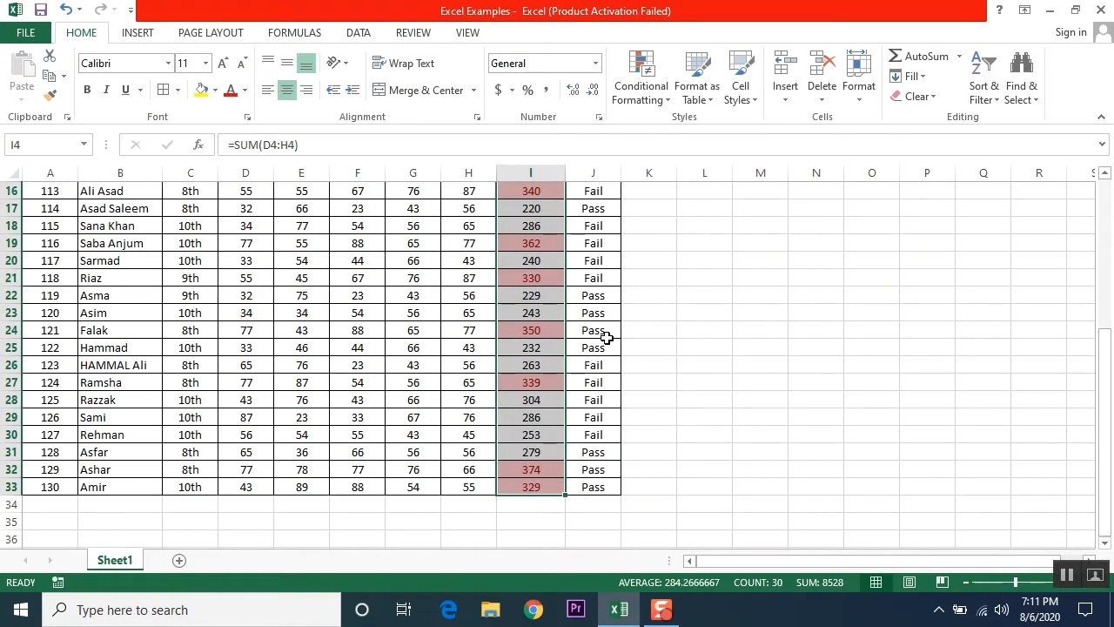
scroll(583, 383, down, 1)
scroll(535, 427, up, 6)
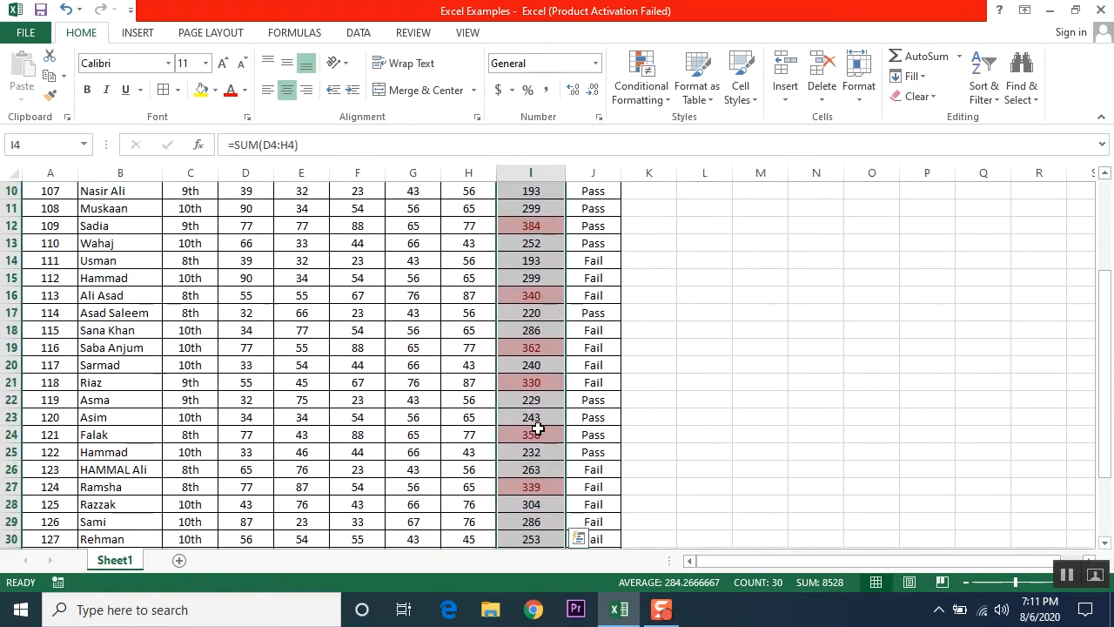
click(764, 337)
click(534, 254)
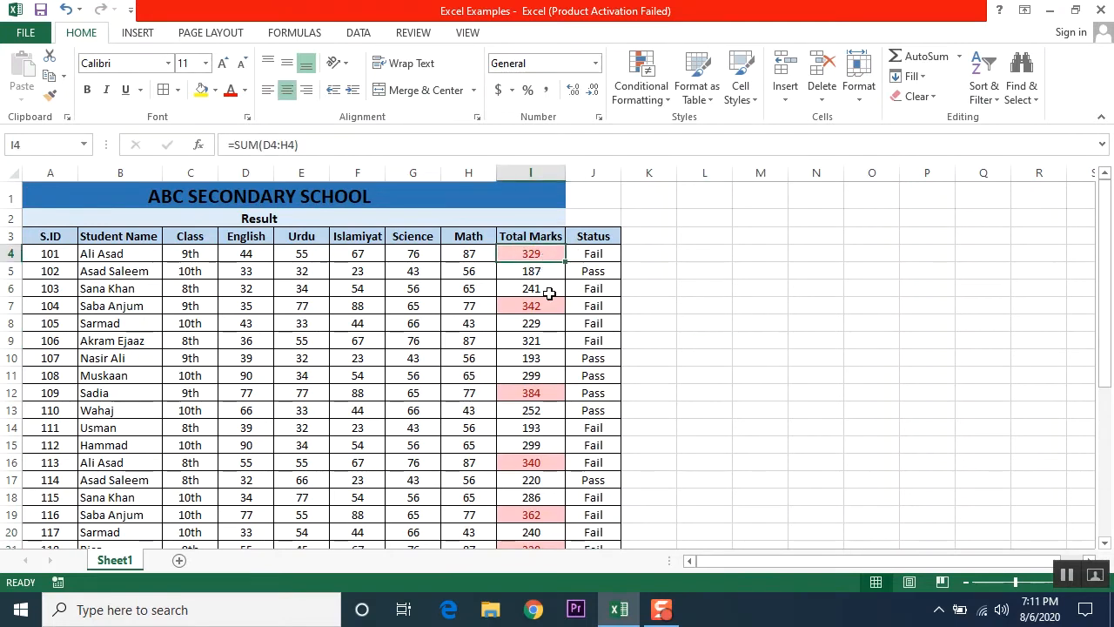
click(541, 305)
click(540, 391)
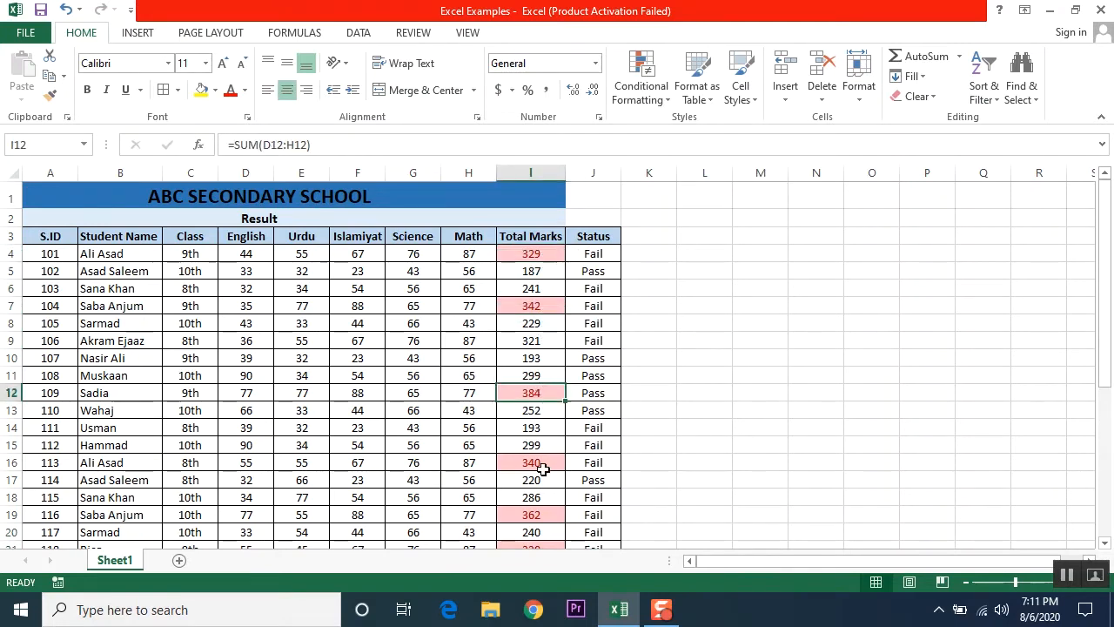
click(542, 469)
click(544, 517)
click(546, 544)
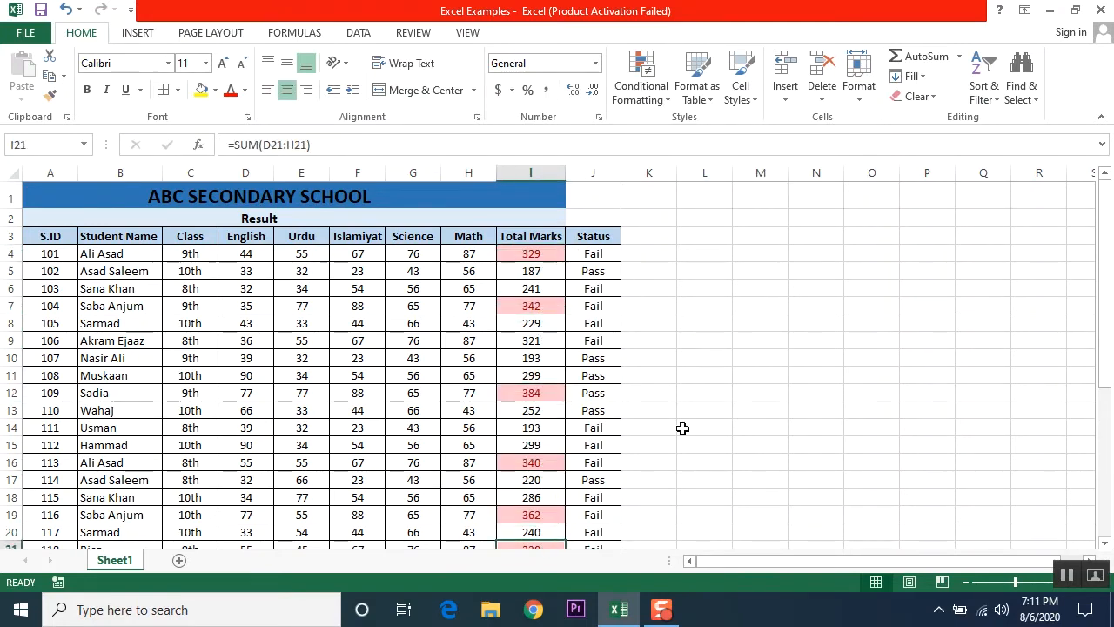
- Check the remaining highlighted total marks in the lower rows of the column, down to row 33
scroll(683, 428, down, 4)
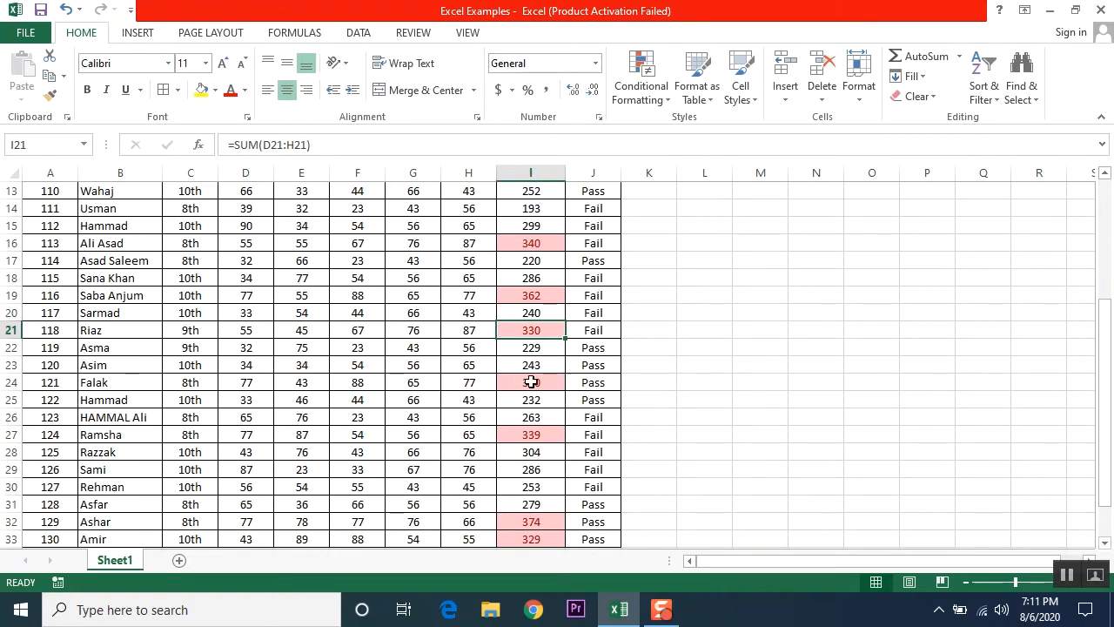
click(531, 382)
click(536, 432)
click(535, 521)
click(541, 539)
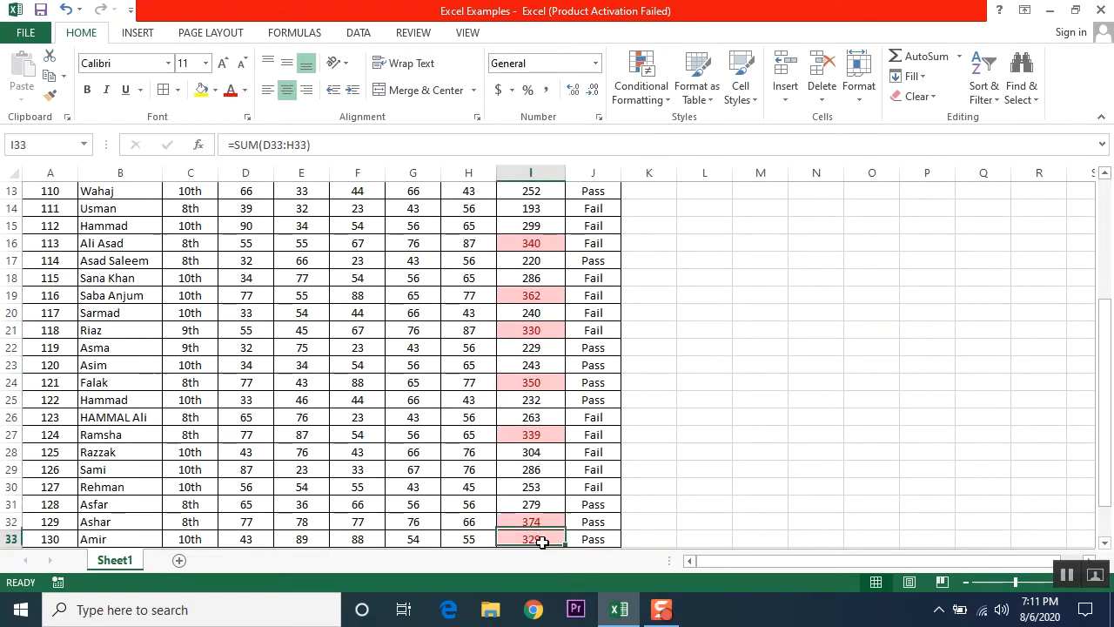
scroll(728, 507, down, 5)
scroll(724, 505, up, 9)
click(541, 254)
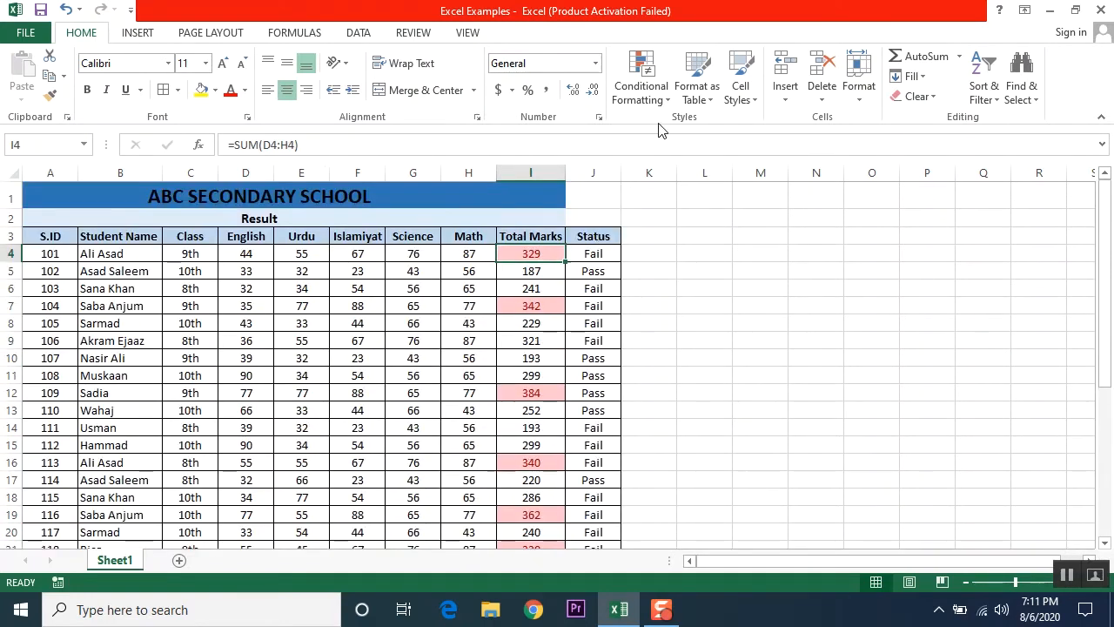
- Apply a Top 10% rule with Green Fill with Dark Green Text to the total marks in I4:I33
drag(535, 253, 531, 499)
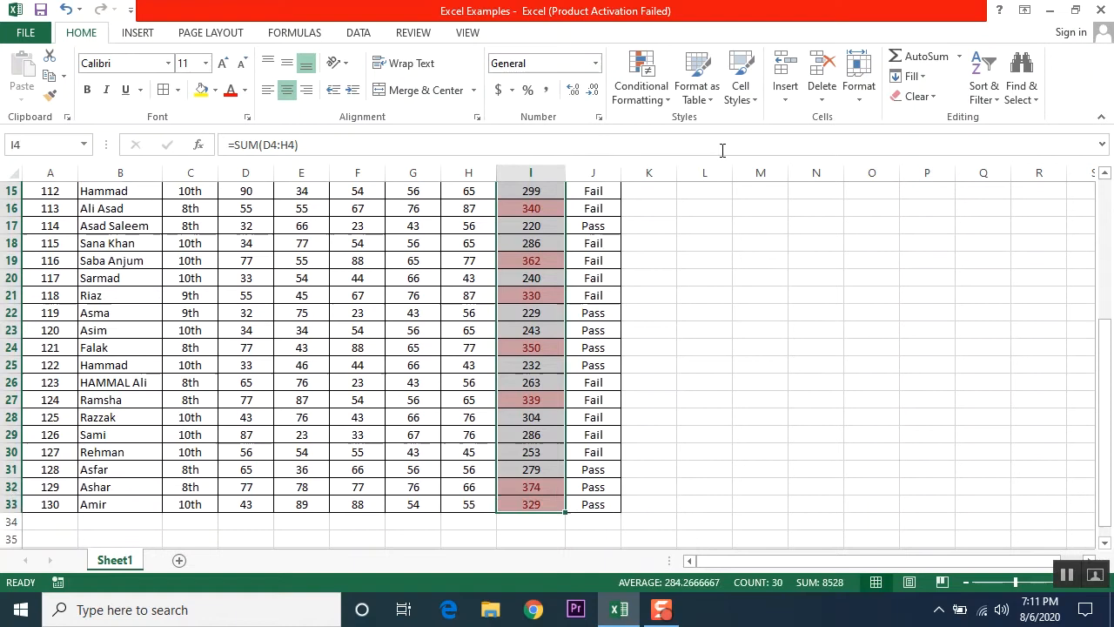
click(663, 101)
mouse_move(688, 166)
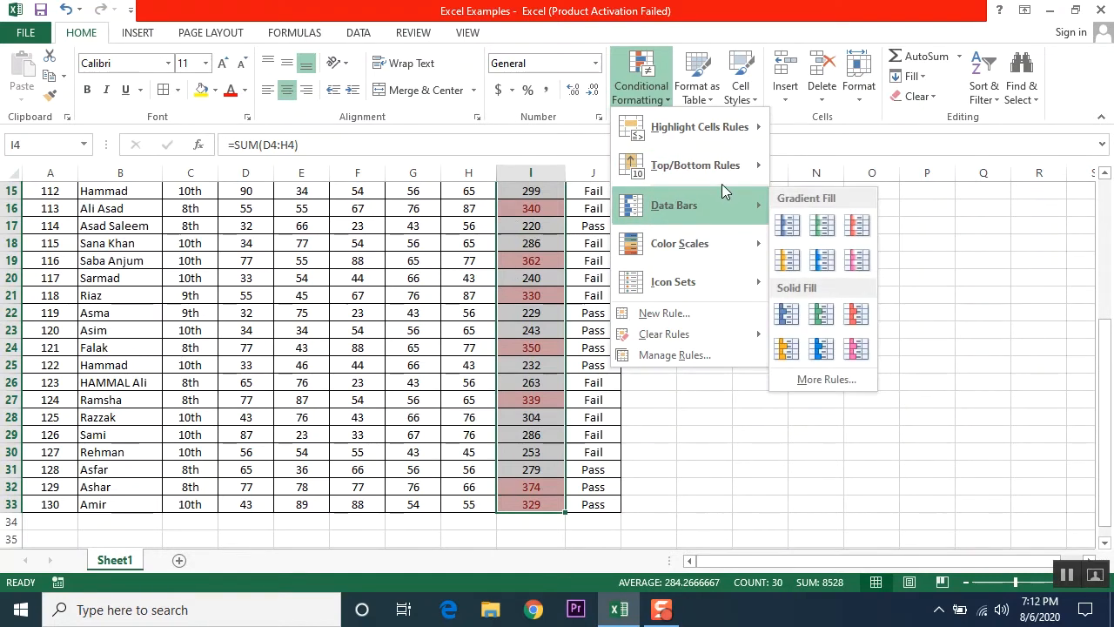
mouse_move(713, 214)
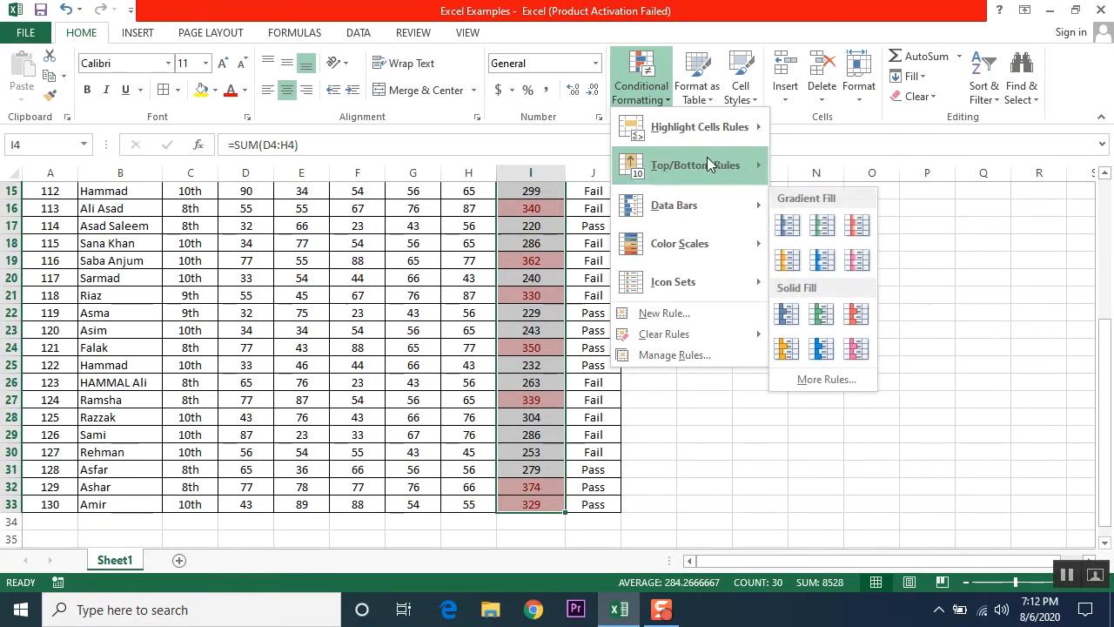
click(830, 209)
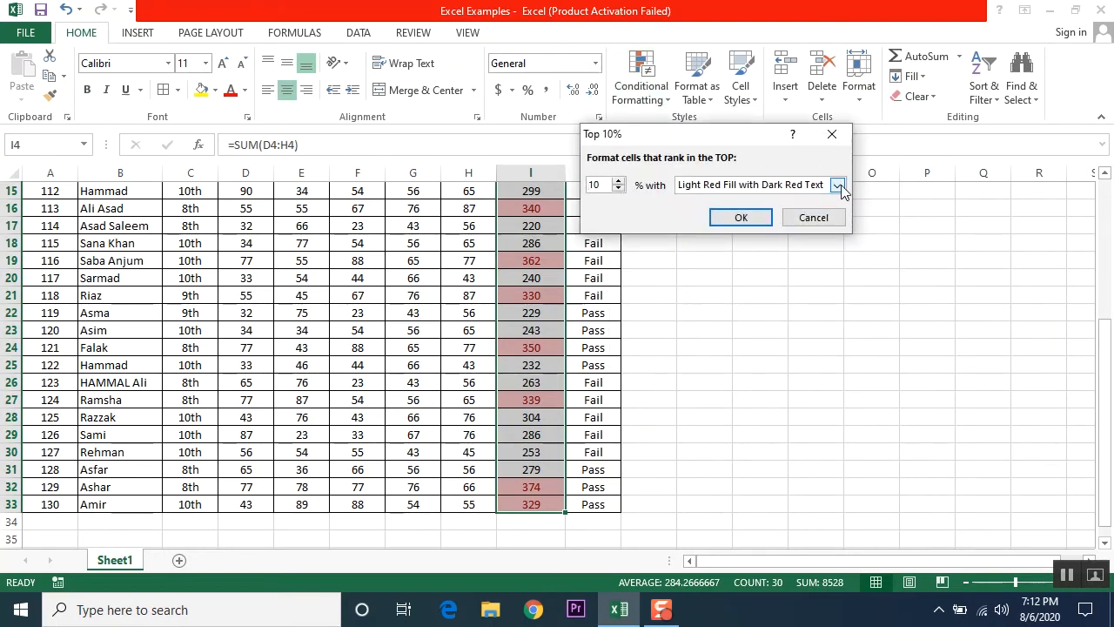
click(837, 185)
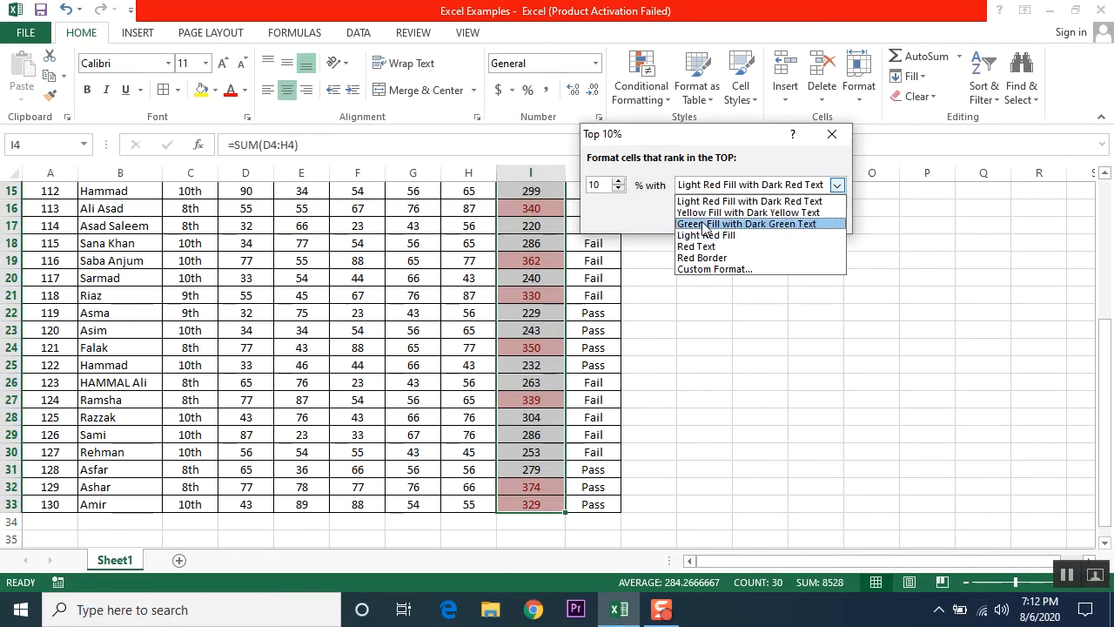
click(774, 228)
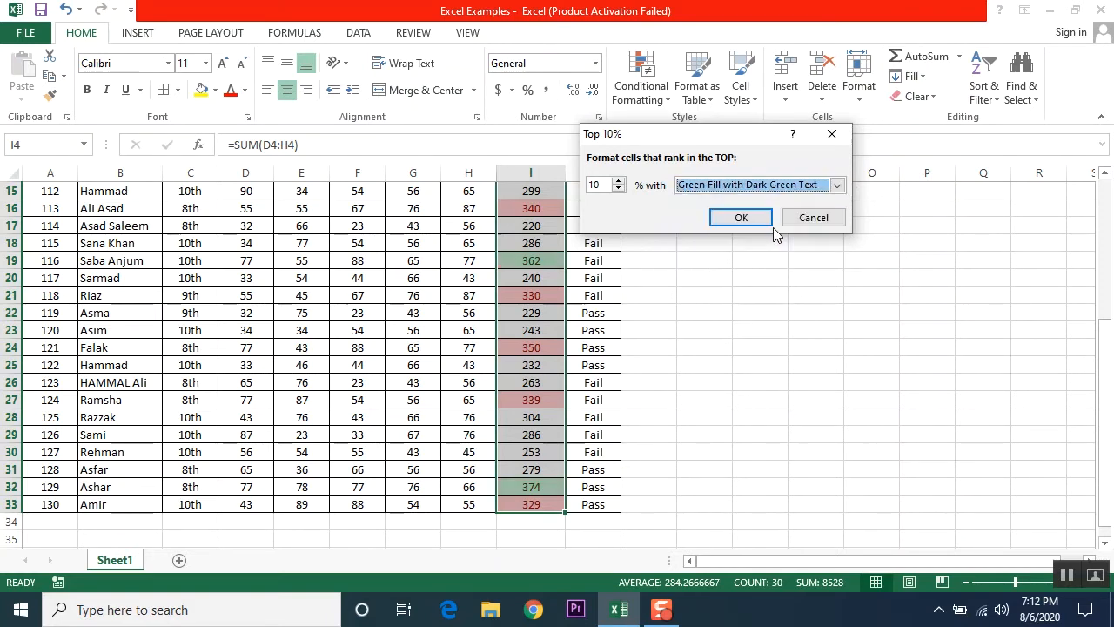
click(739, 218)
- Review which total marks the Top 10% rule highlights in green
scroll(712, 318, up, 5)
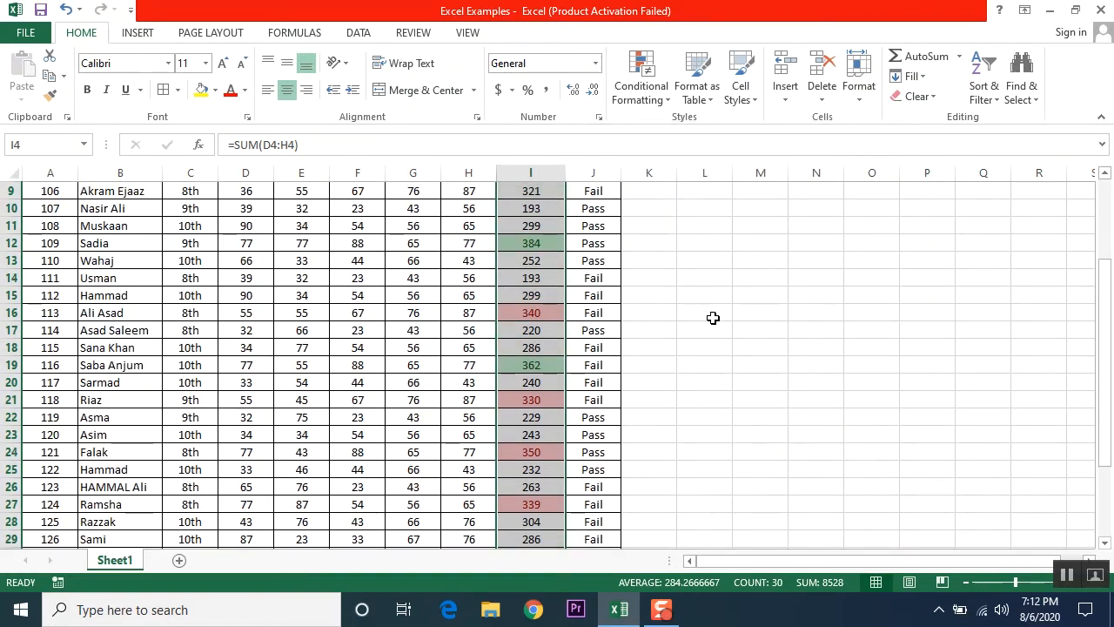
click(721, 319)
scroll(722, 319, down, 3)
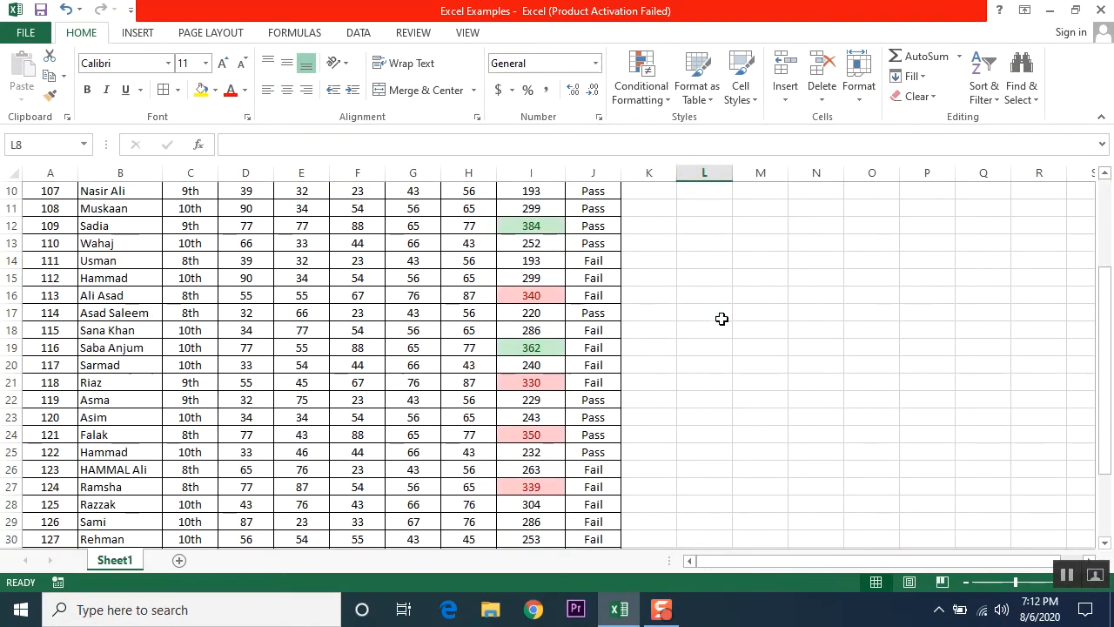
scroll(722, 318, up, 3)
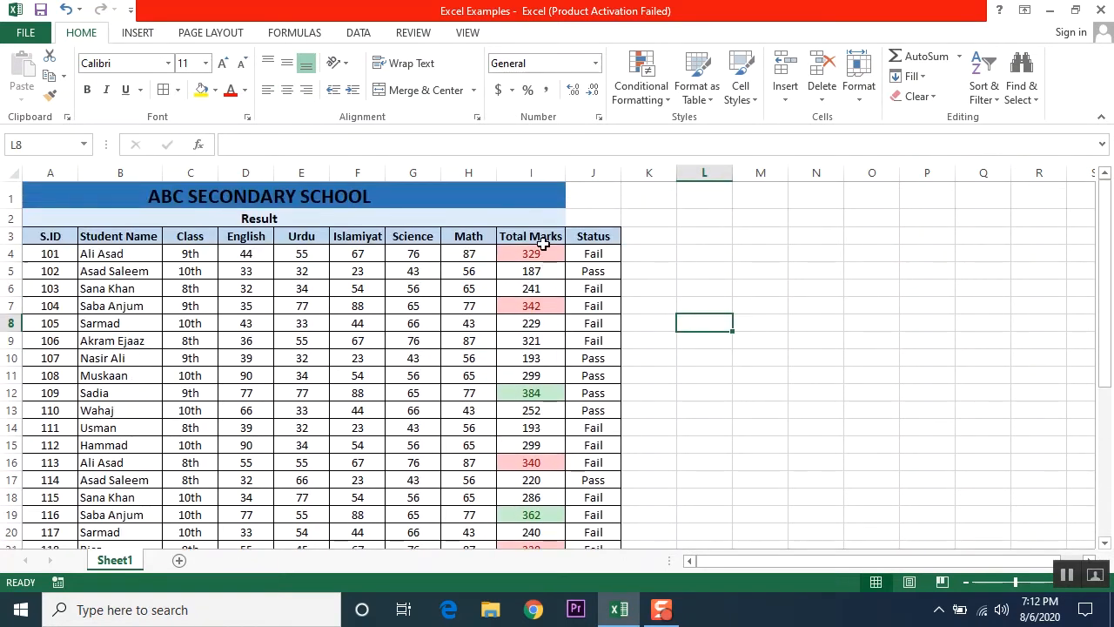
drag(539, 251, 547, 318)
click(647, 236)
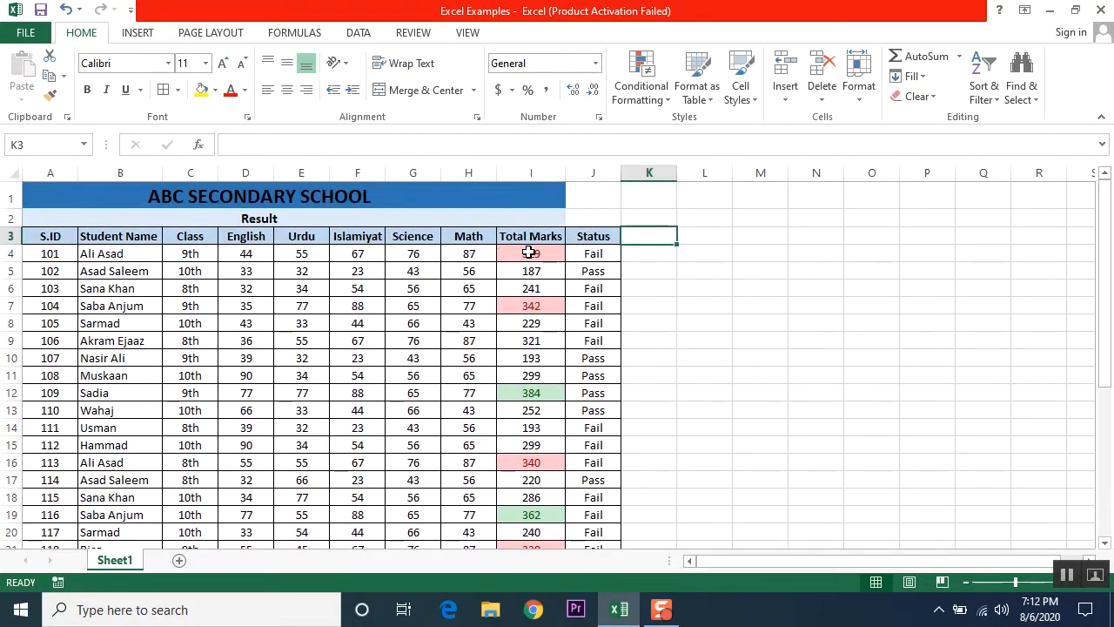
- Apply a Bottom 10 Items rule with Yellow Fill with Dark Yellow Text to the total marks in I4:I33
drag(529, 253, 534, 522)
click(668, 101)
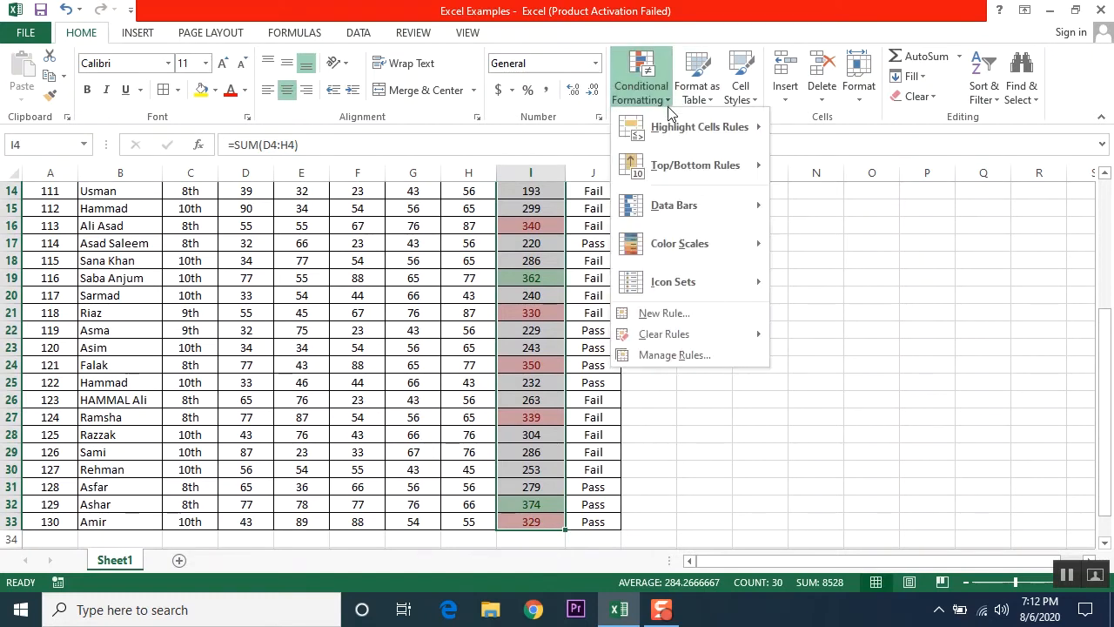
mouse_move(721, 172)
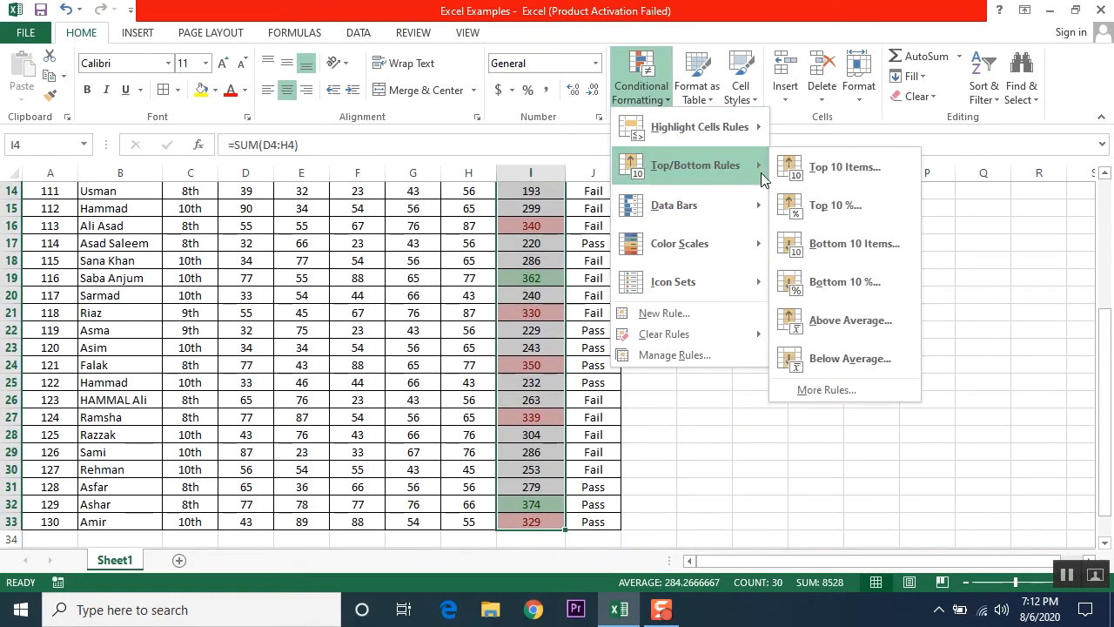
click(828, 244)
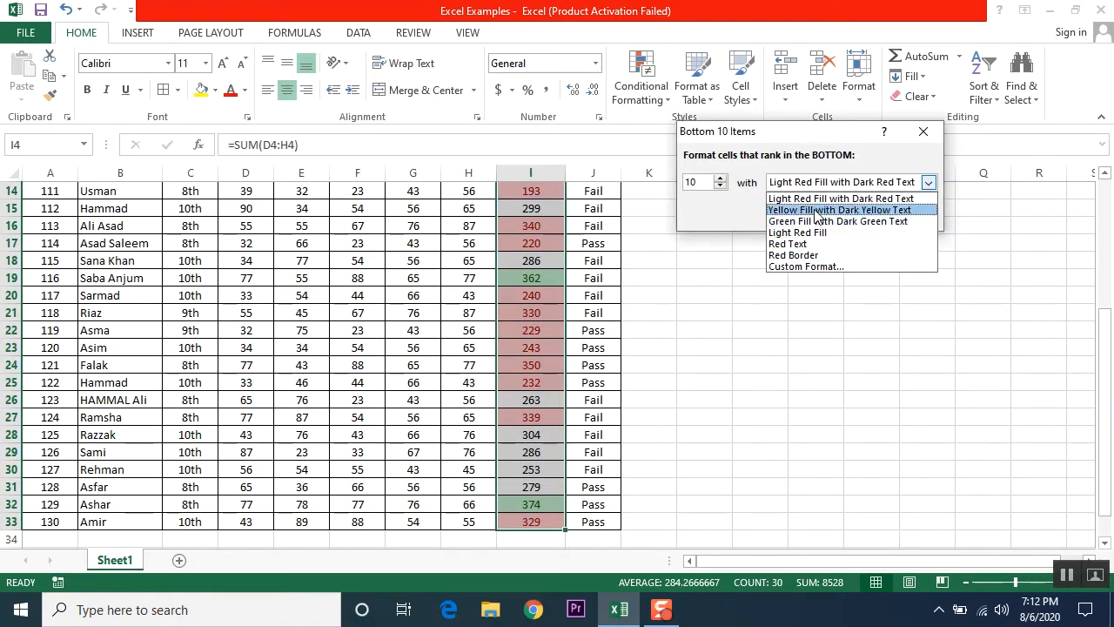
click(817, 210)
click(831, 215)
- Review which cells in the Total Marks column the Bottom 10 Items rule highlights in yellow
scroll(791, 301, up, 3)
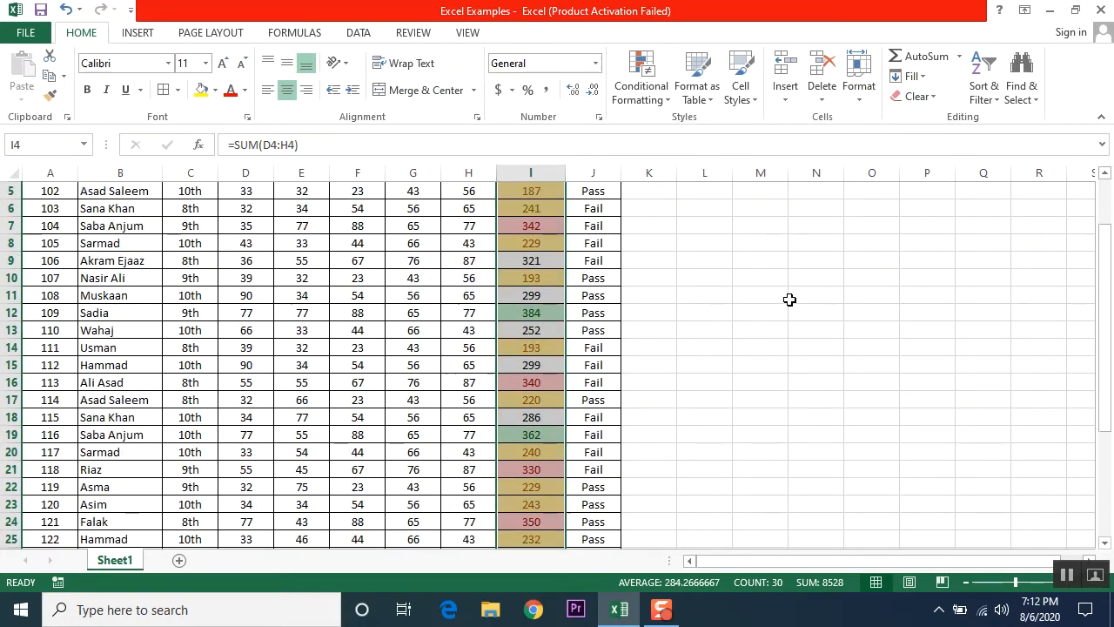
click(761, 297)
scroll(760, 296, up, 2)
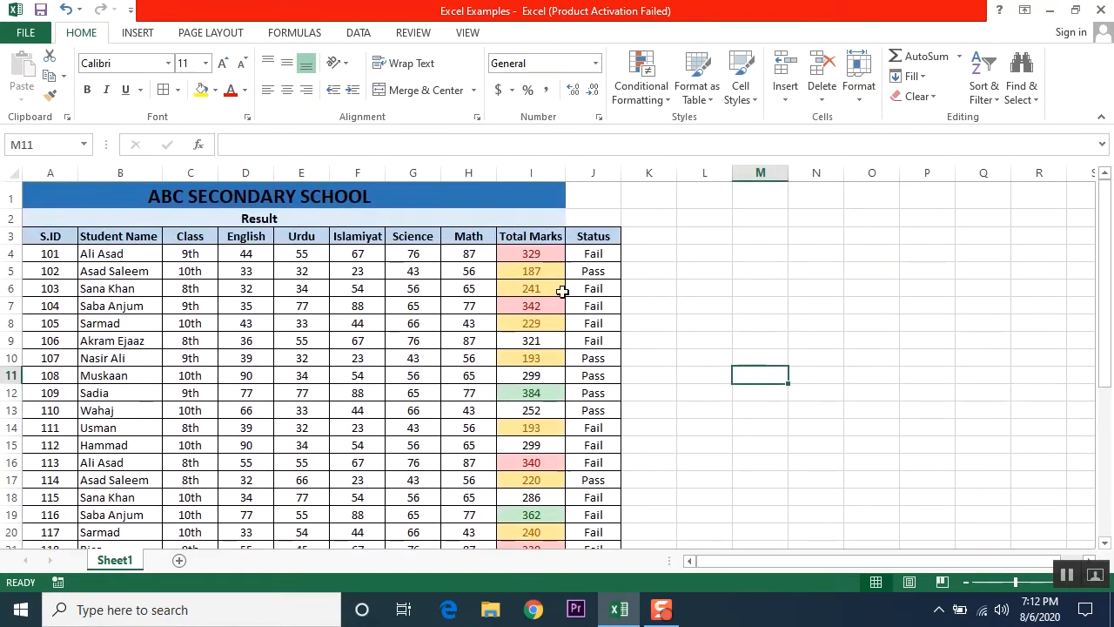
scroll(579, 313, down, 1)
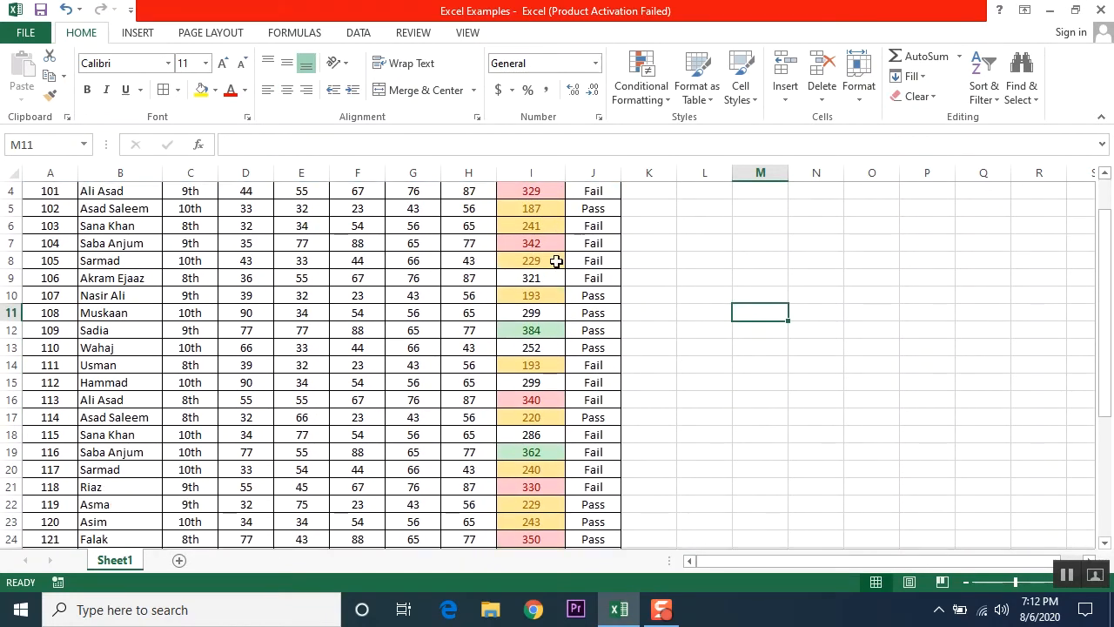
drag(536, 212, 536, 226)
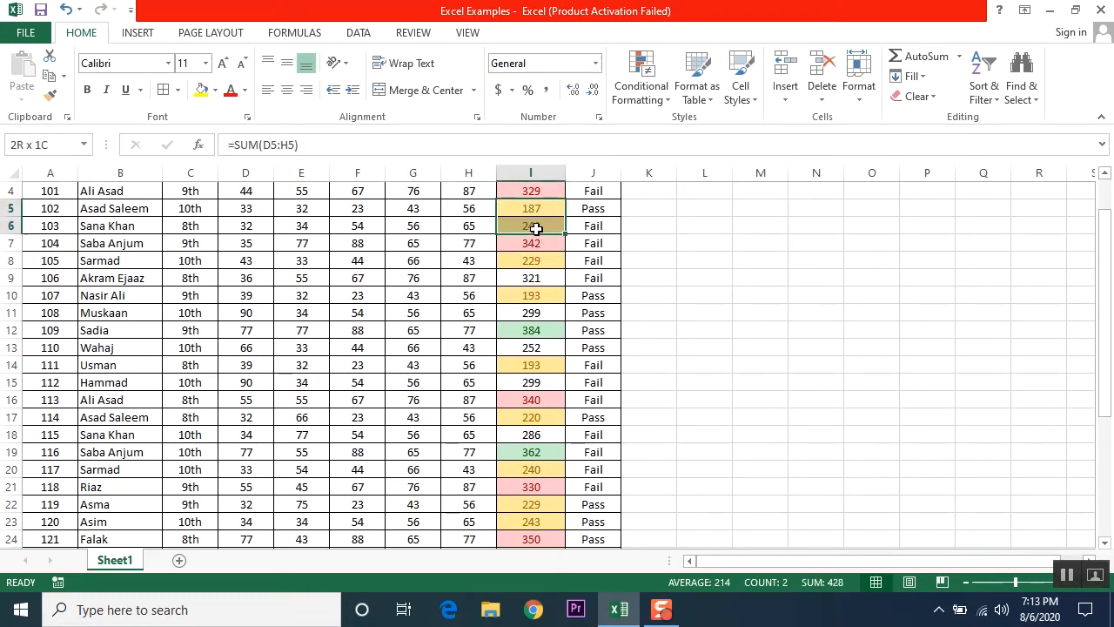
scroll(569, 296, down, 6)
scroll(570, 299, up, 7)
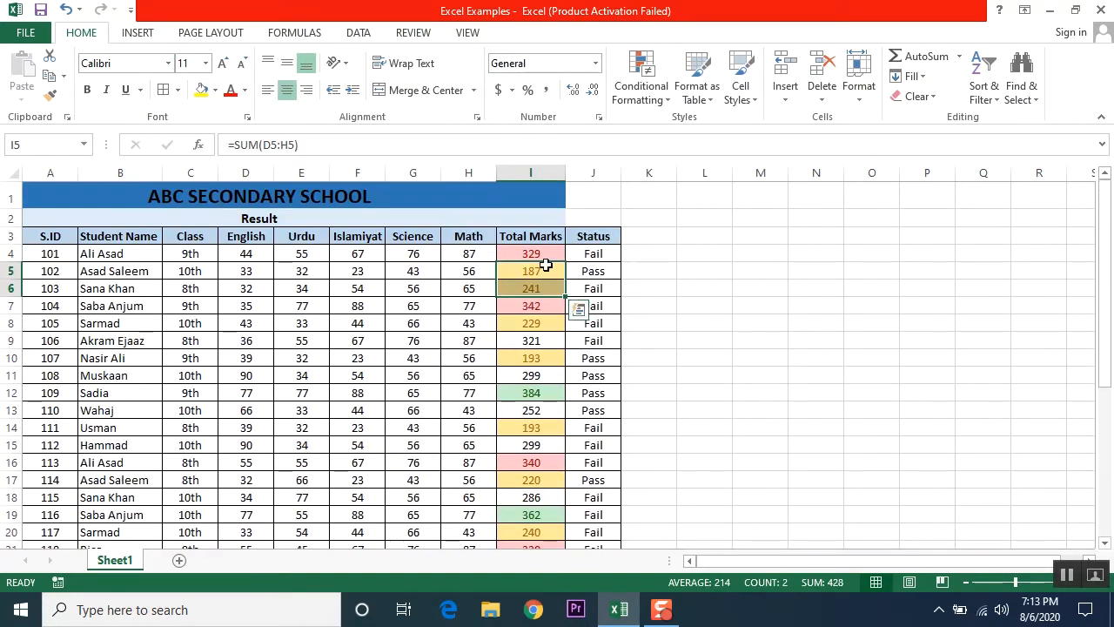
- Set up a Bottom 10% rule with a custom format for the total marks in I4:I33
drag(547, 252, 535, 503)
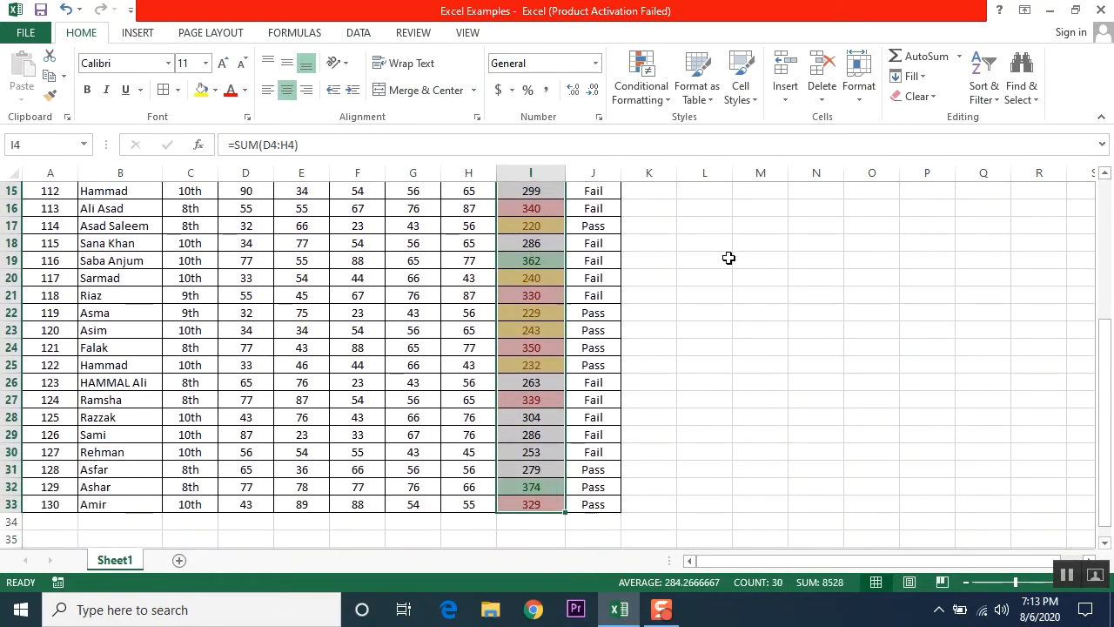
scroll(729, 258, up, 3)
click(667, 103)
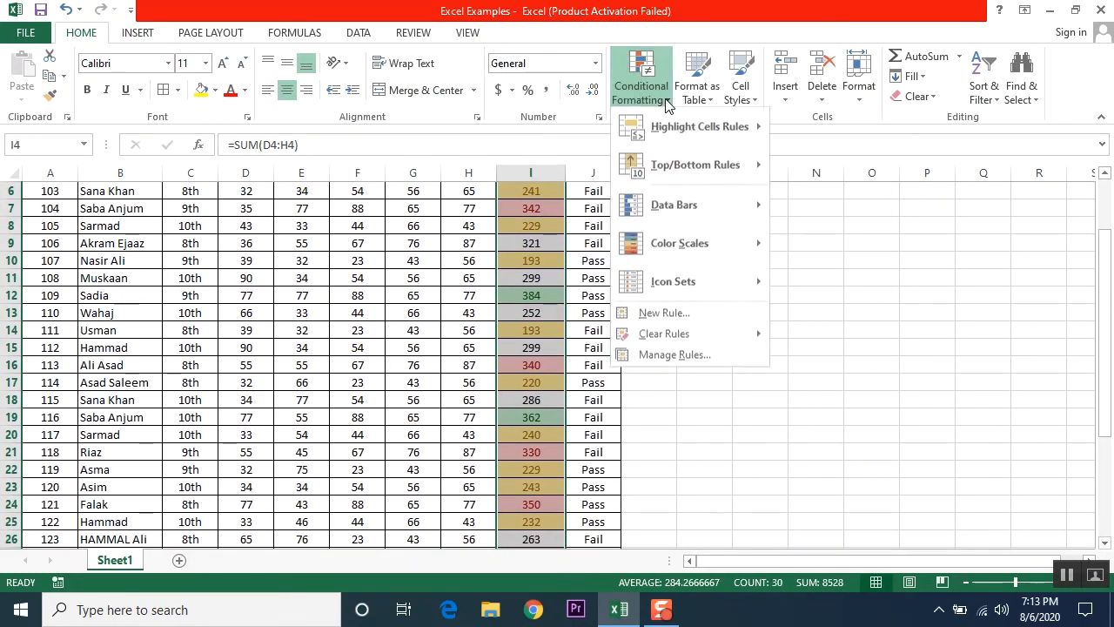
mouse_move(694, 171)
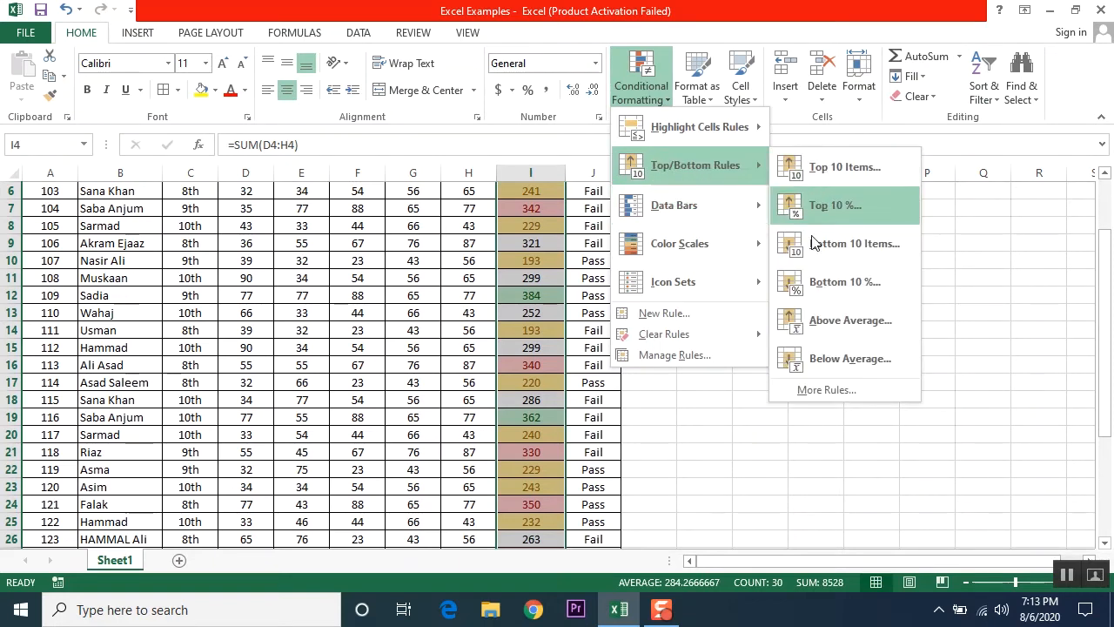
click(852, 281)
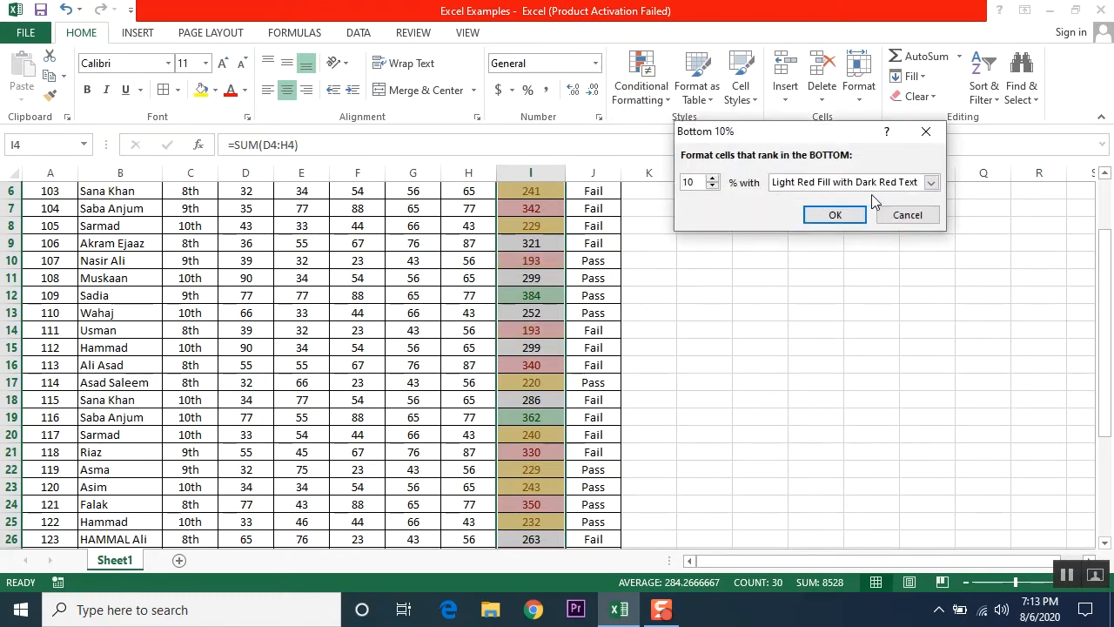
click(930, 184)
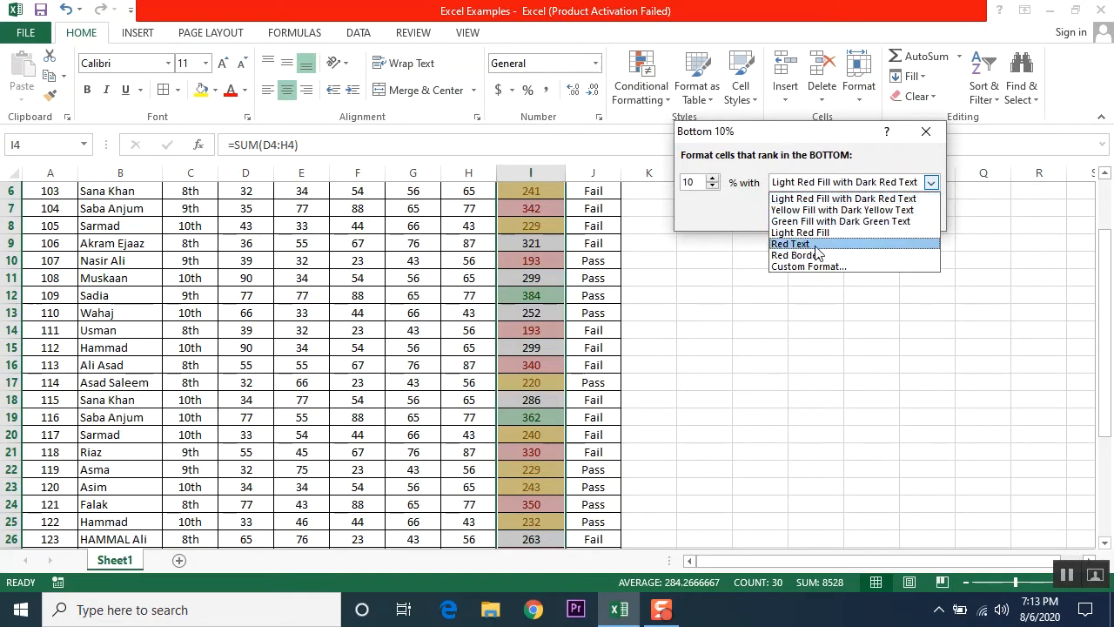
click(815, 267)
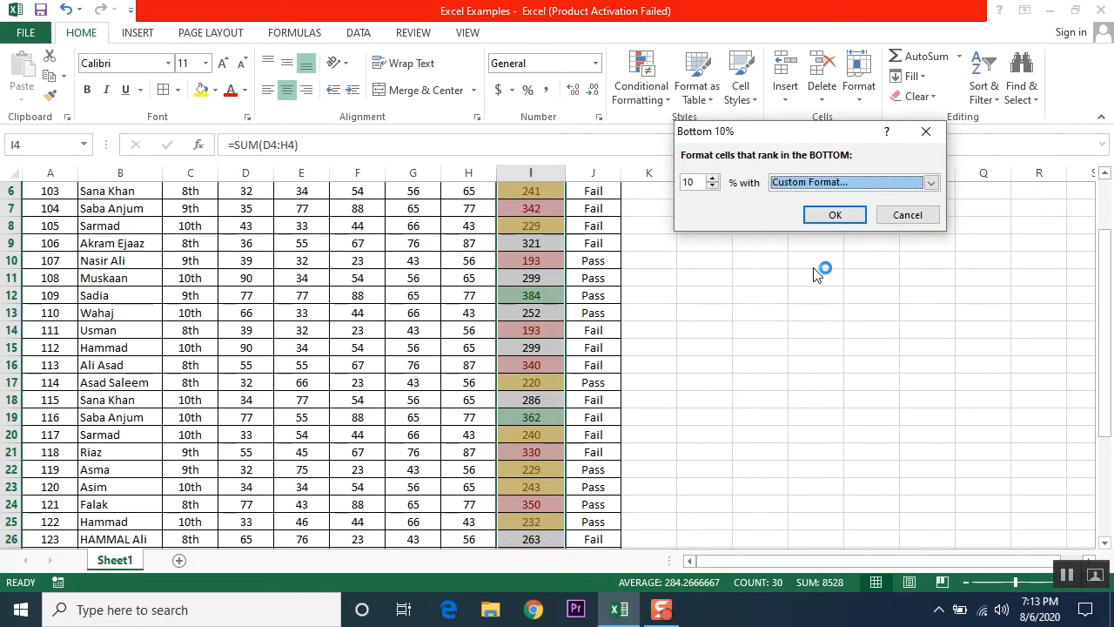
- Give the custom format a solid red background fill and apply the Bottom 10% rule to the total marks
click(833, 215)
click(756, 39)
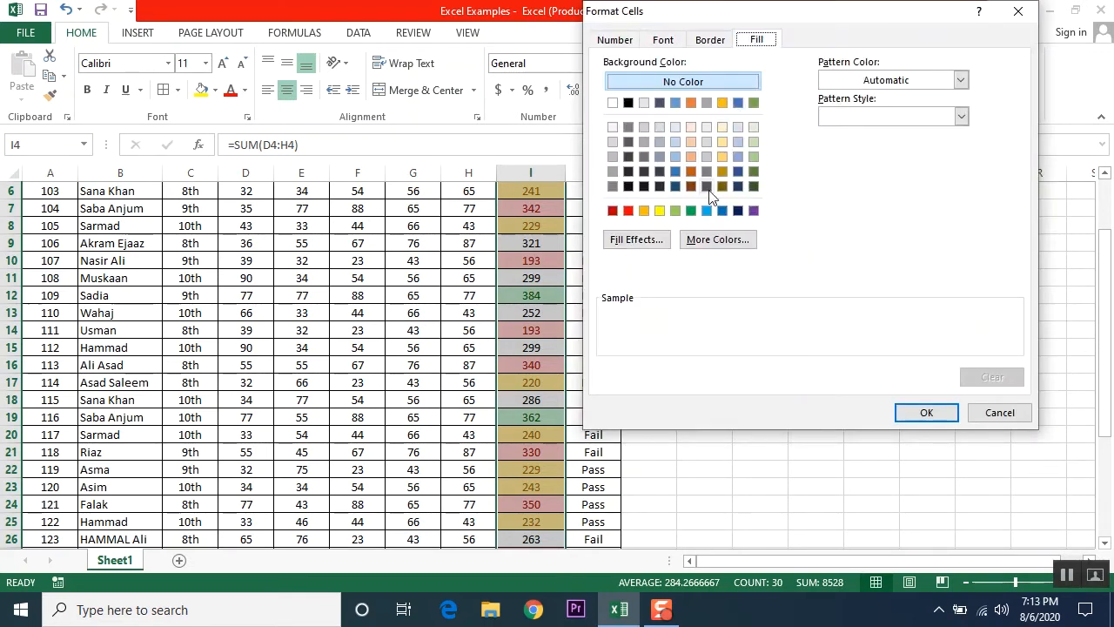
click(628, 211)
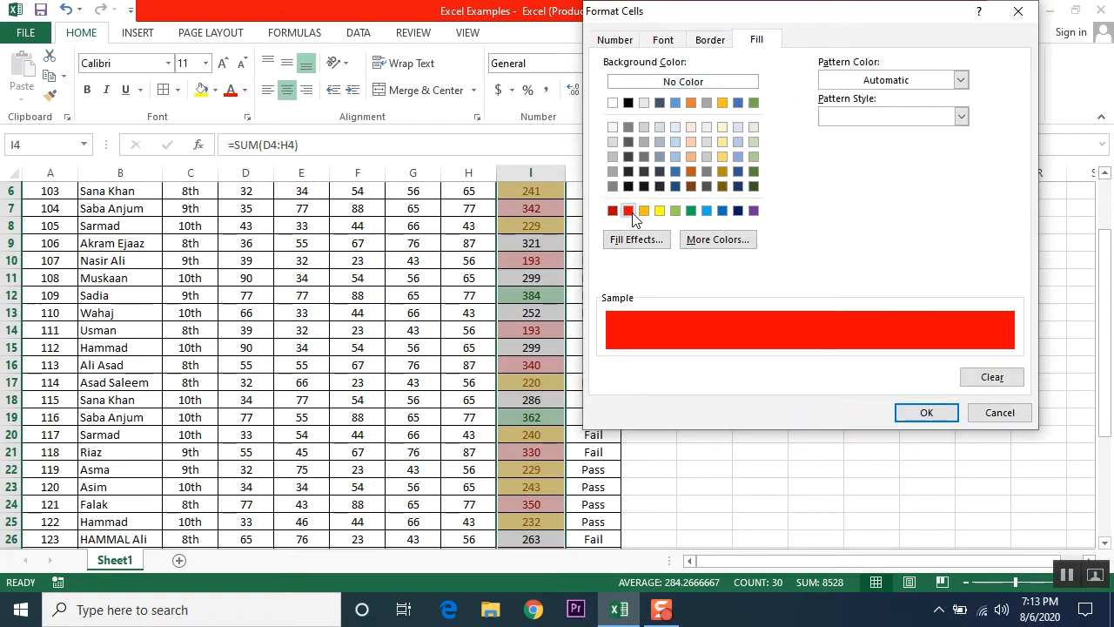
click(937, 420)
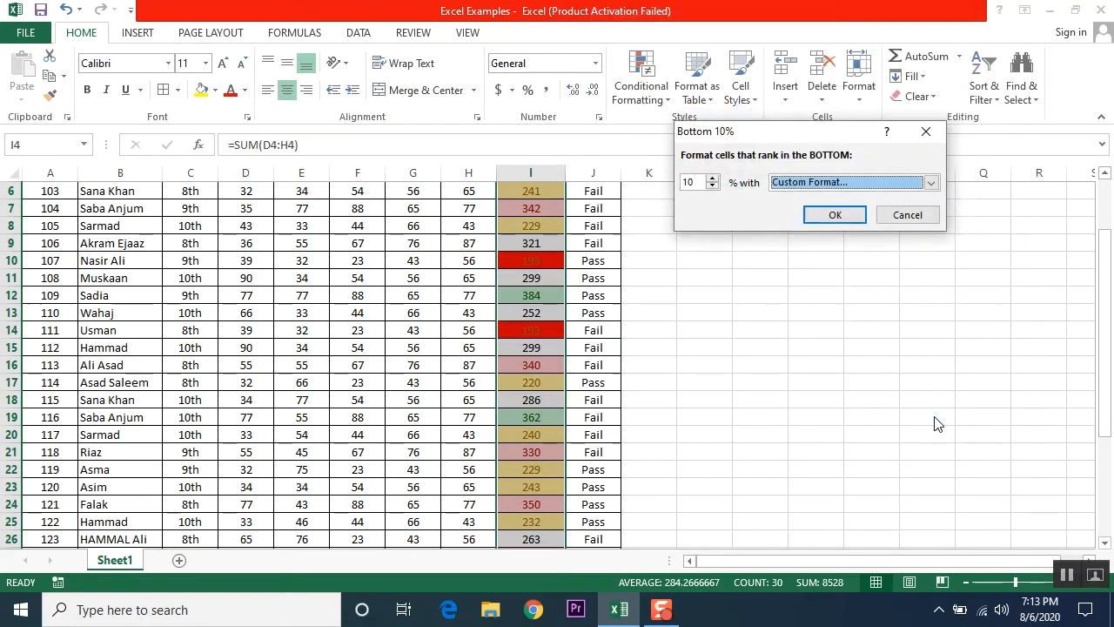
click(847, 222)
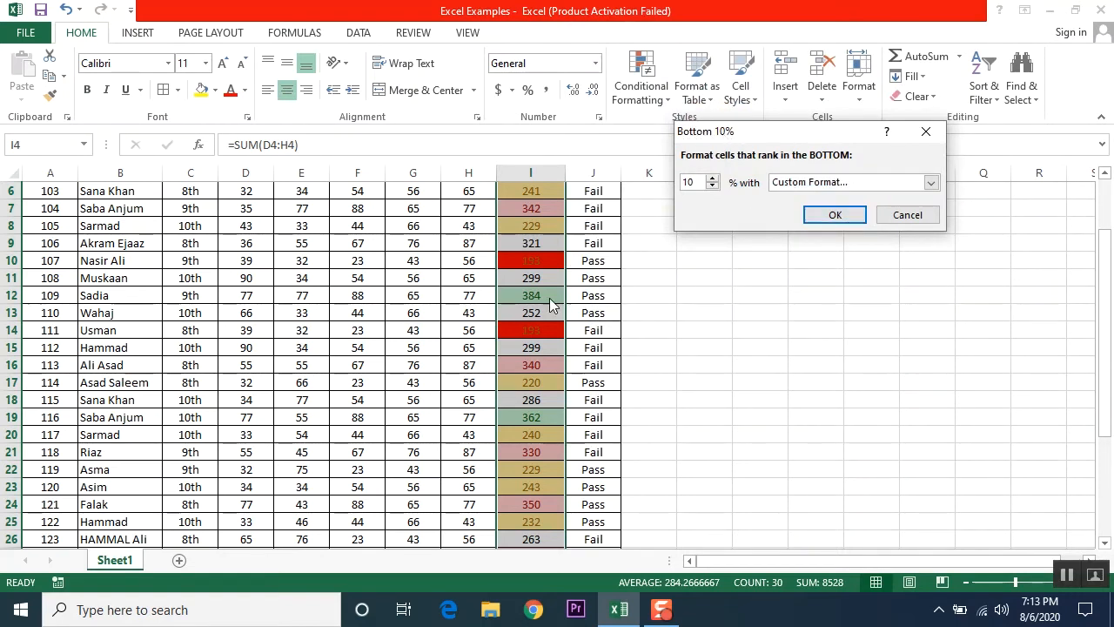
click(838, 215)
scroll(641, 274, down, 5)
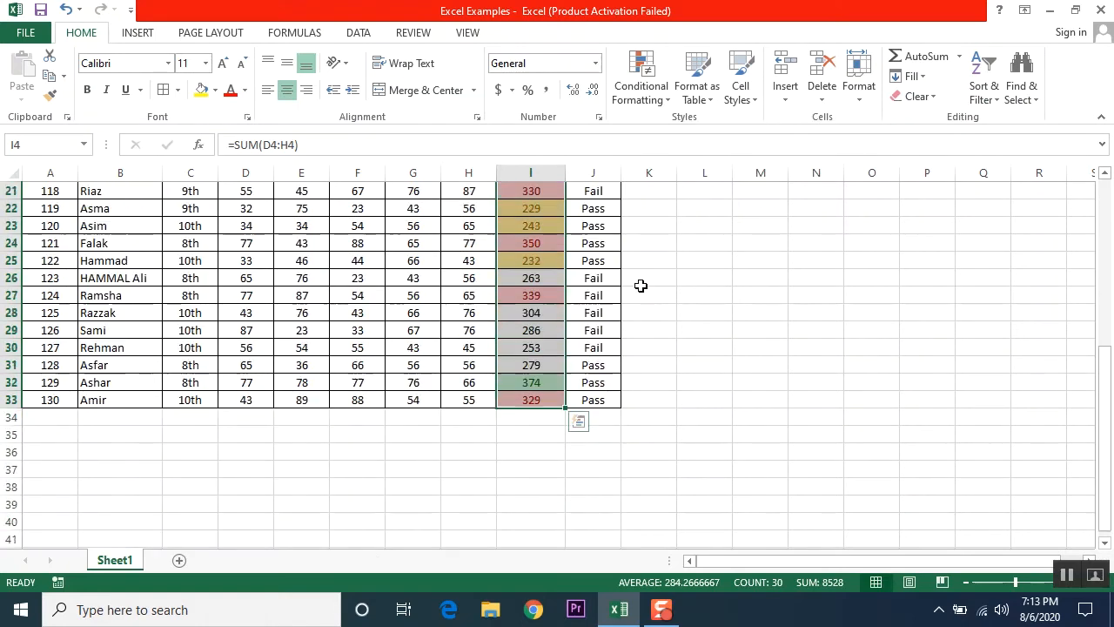
scroll(641, 287, up, 4)
scroll(644, 286, up, 3)
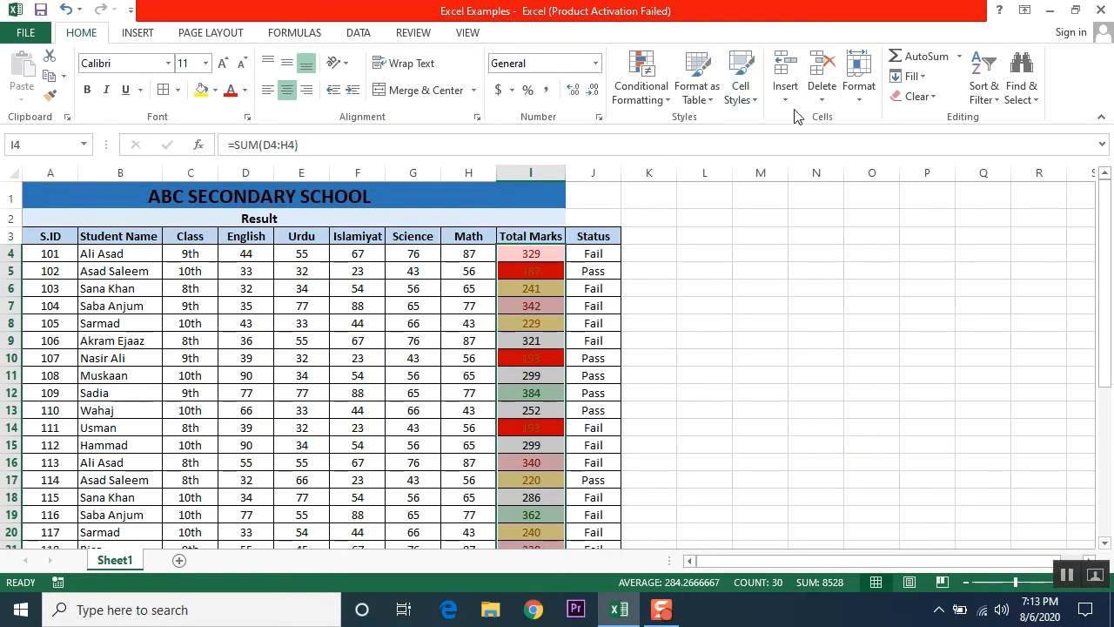
- Set up an Above Average rule with a custom format for the total marks in I4:I33
click(657, 104)
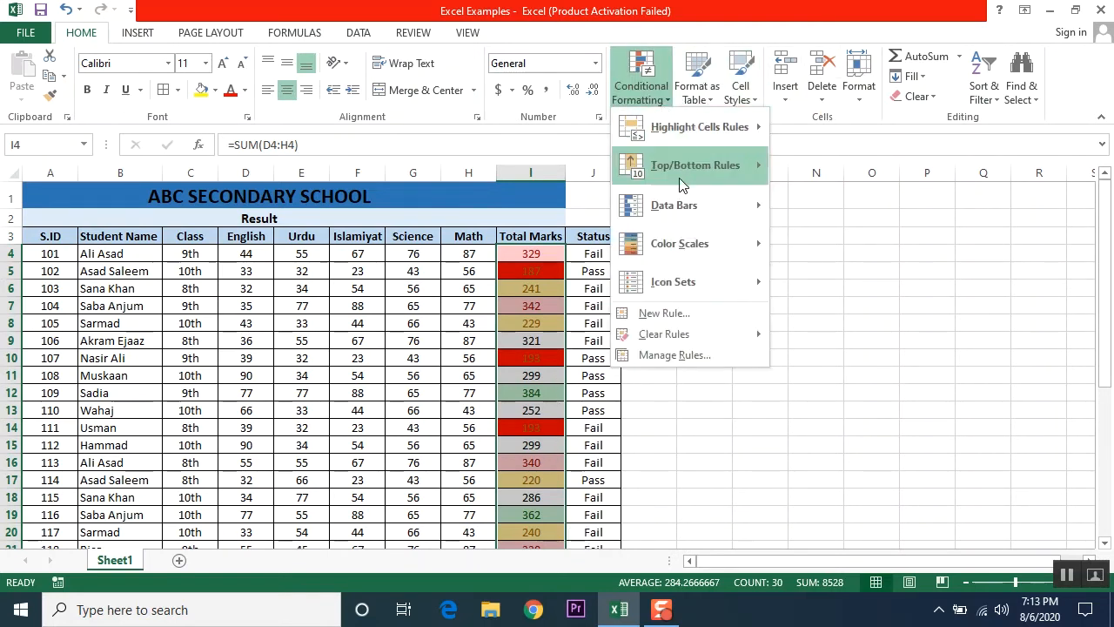
mouse_move(708, 166)
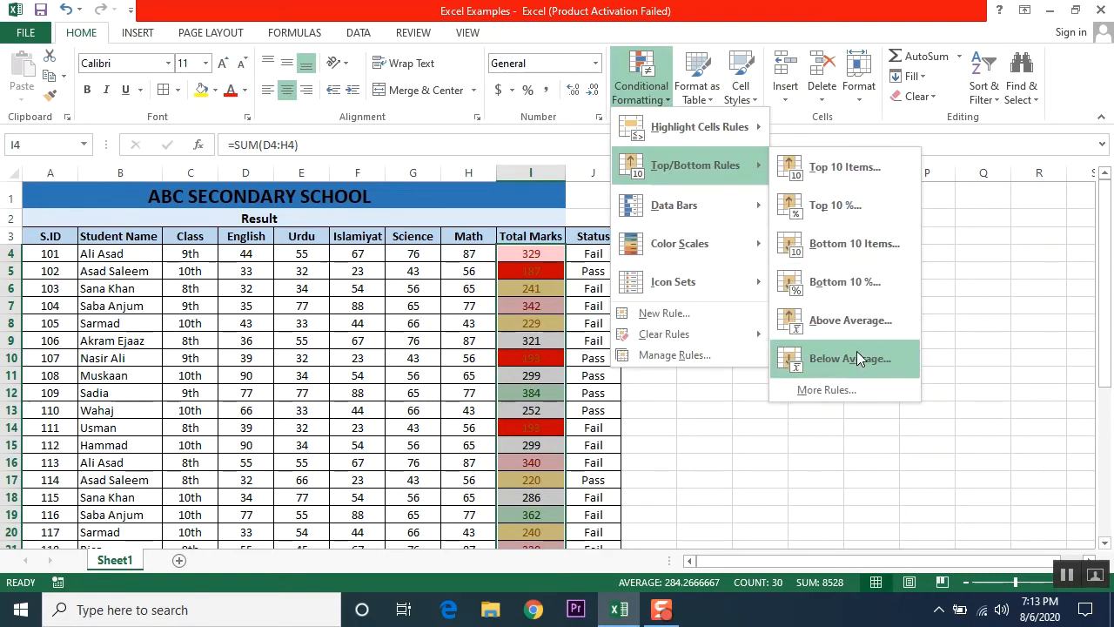
click(858, 327)
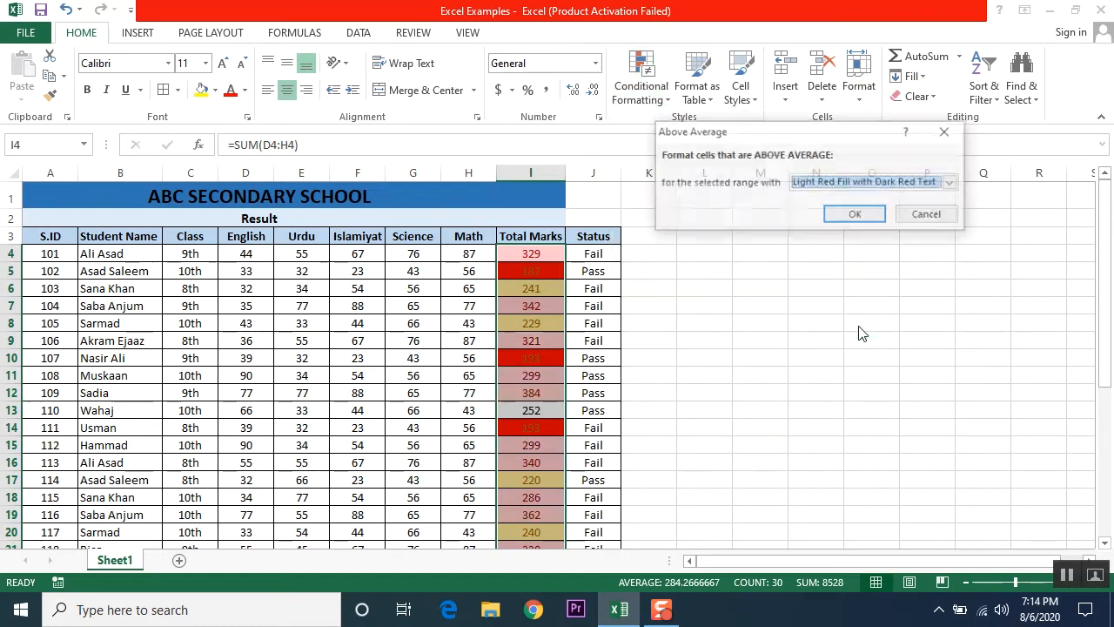
click(952, 183)
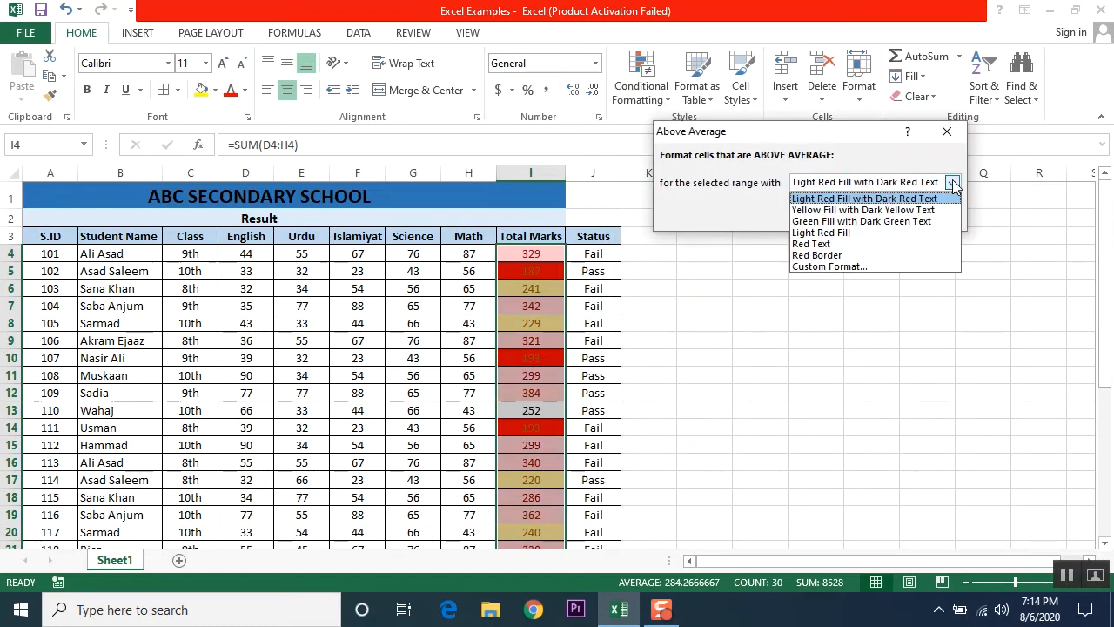
click(876, 154)
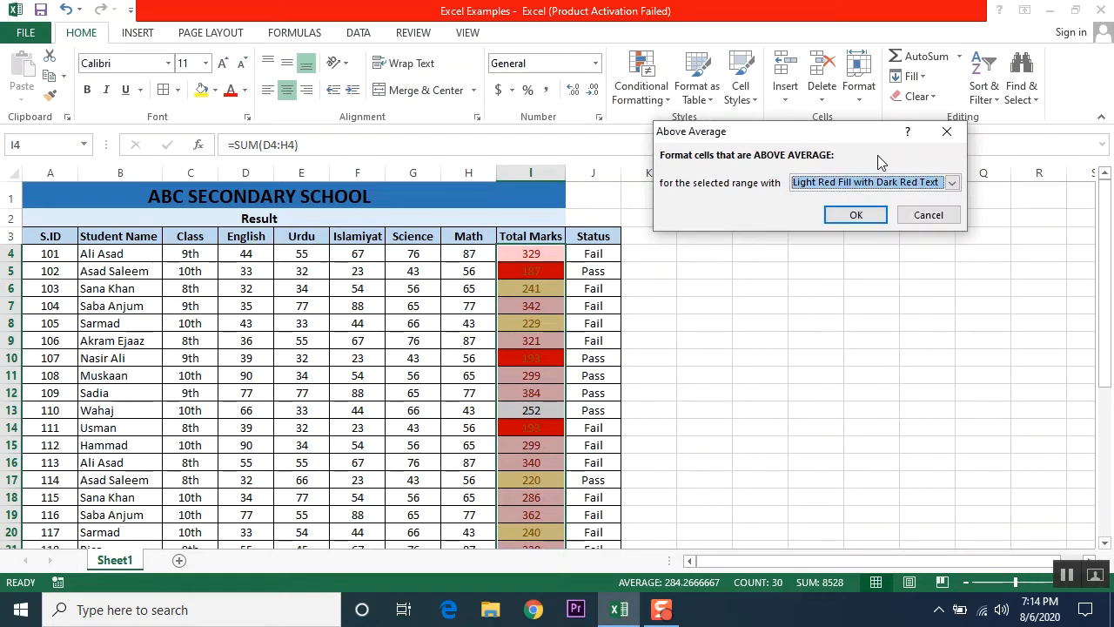
click(952, 183)
click(826, 268)
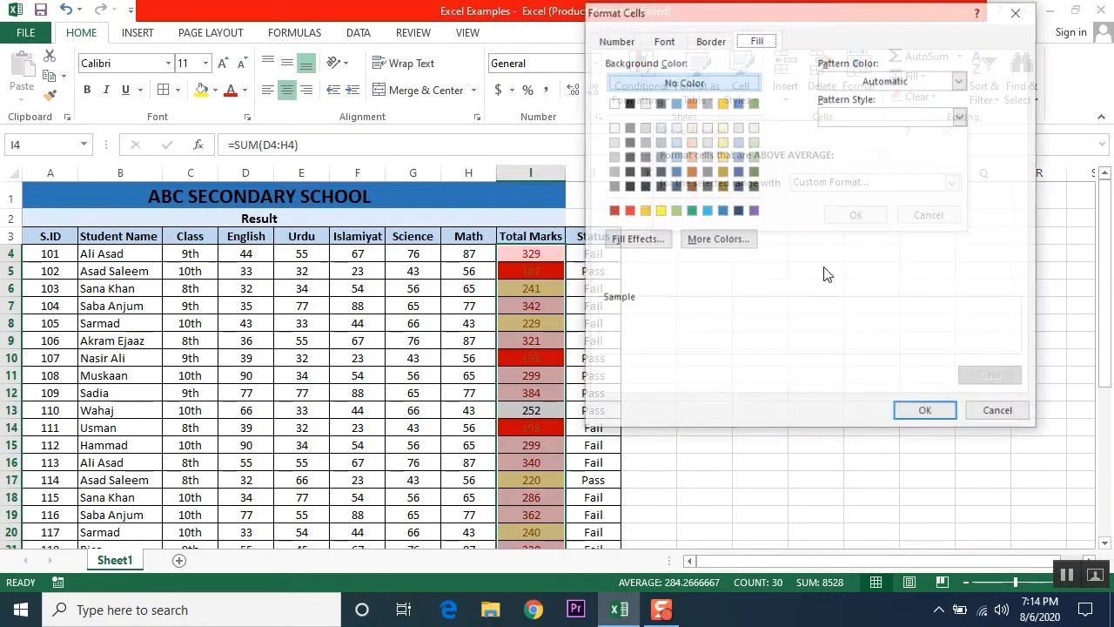
- Give the custom format a solid orange background fill and apply the Above Average rule to the total marks
click(691, 103)
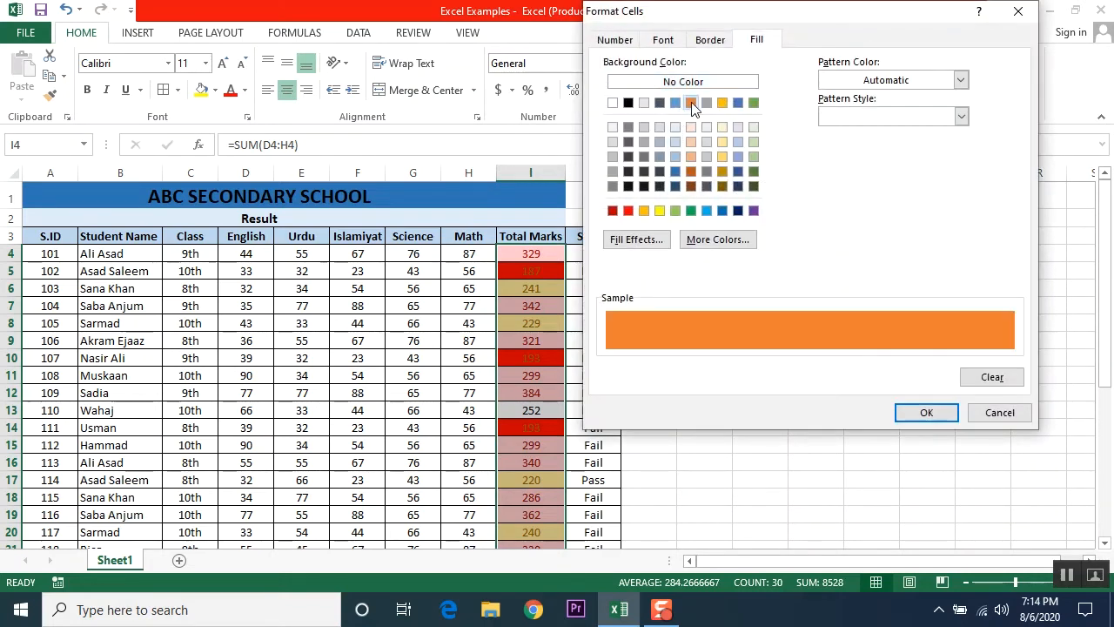
click(918, 412)
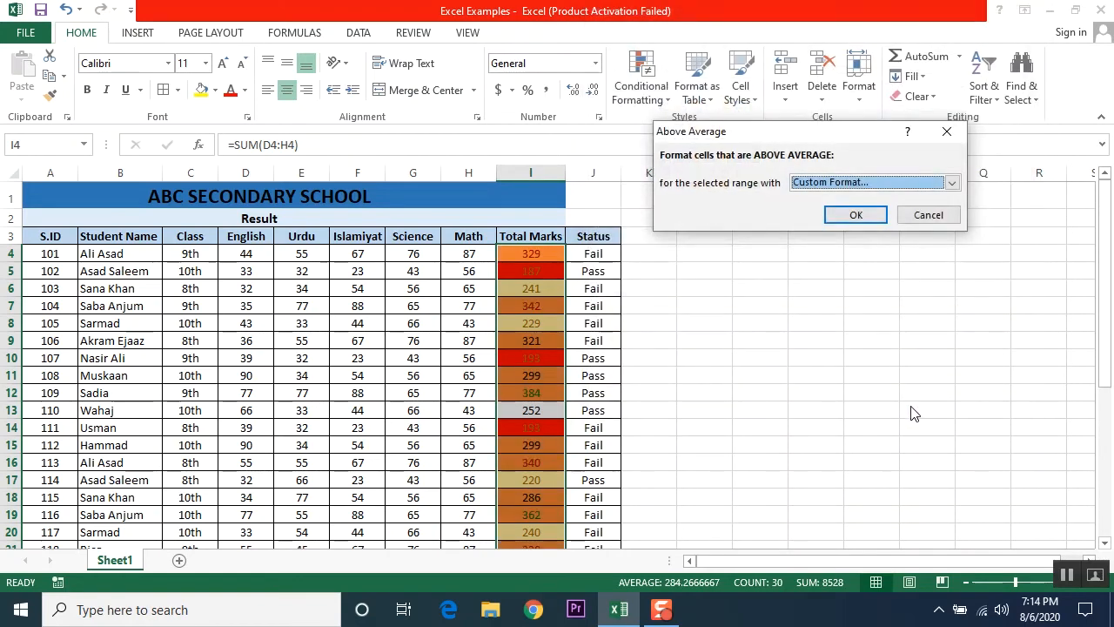
click(854, 215)
click(757, 391)
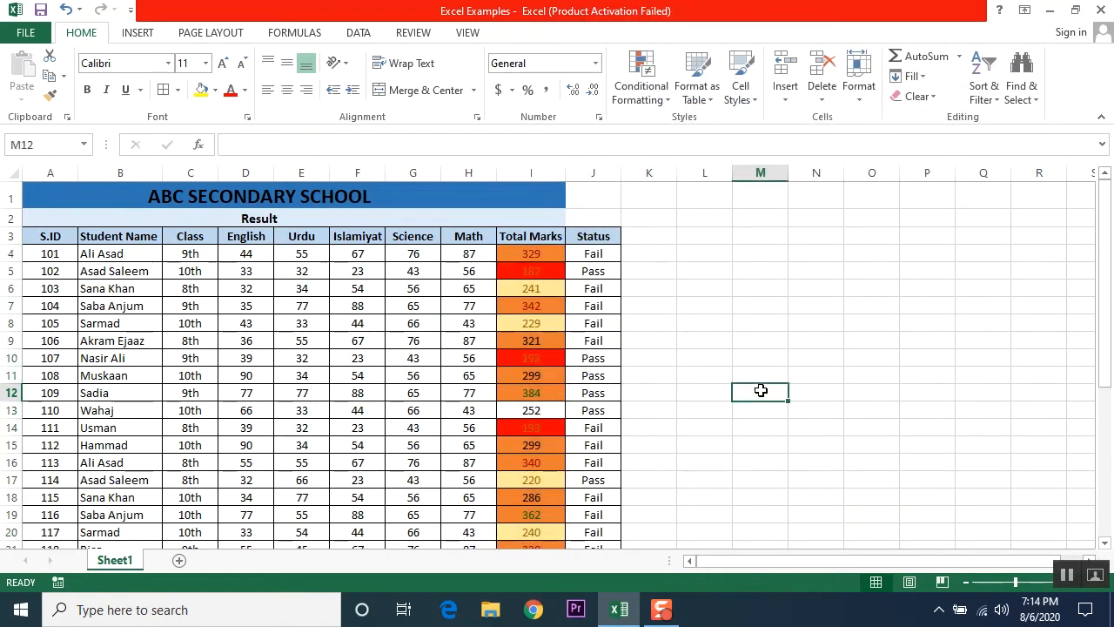
scroll(740, 390, down, 1)
scroll(740, 391, down, 1)
scroll(741, 391, up, 2)
- Apply a Below Average rule with Light Red Fill with Dark Red Text to the total marks in I4:I33
drag(517, 255, 531, 501)
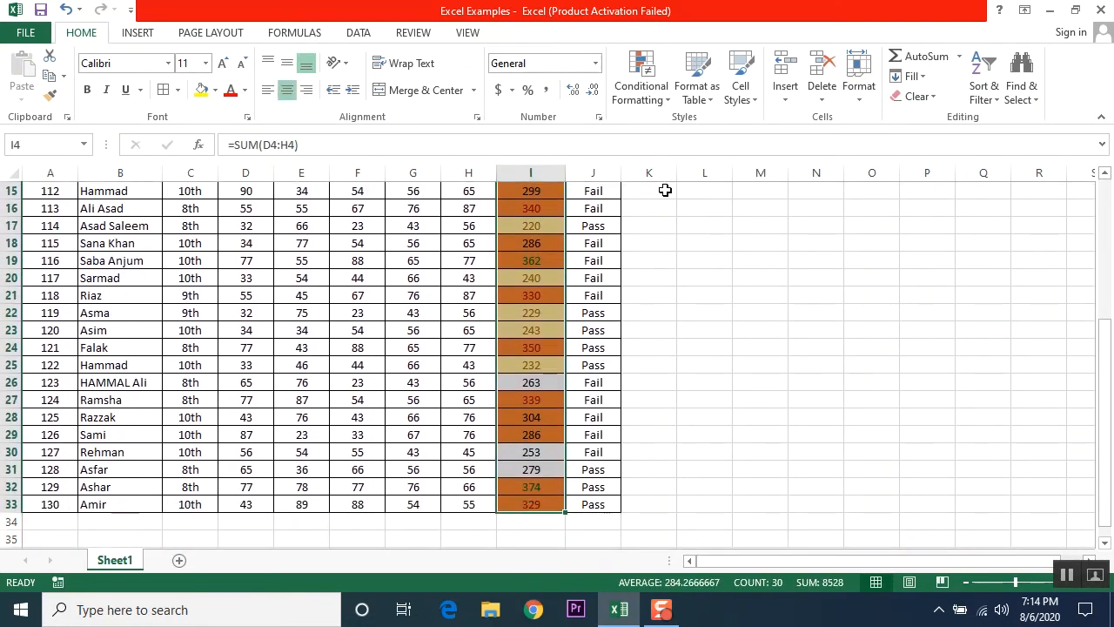
click(668, 102)
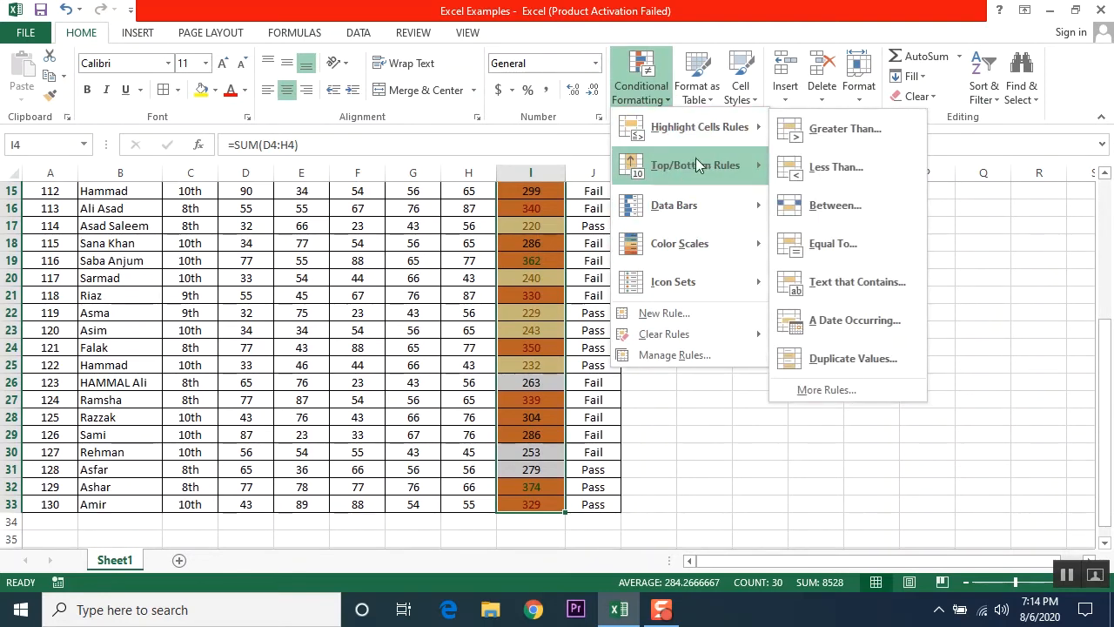
mouse_move(723, 167)
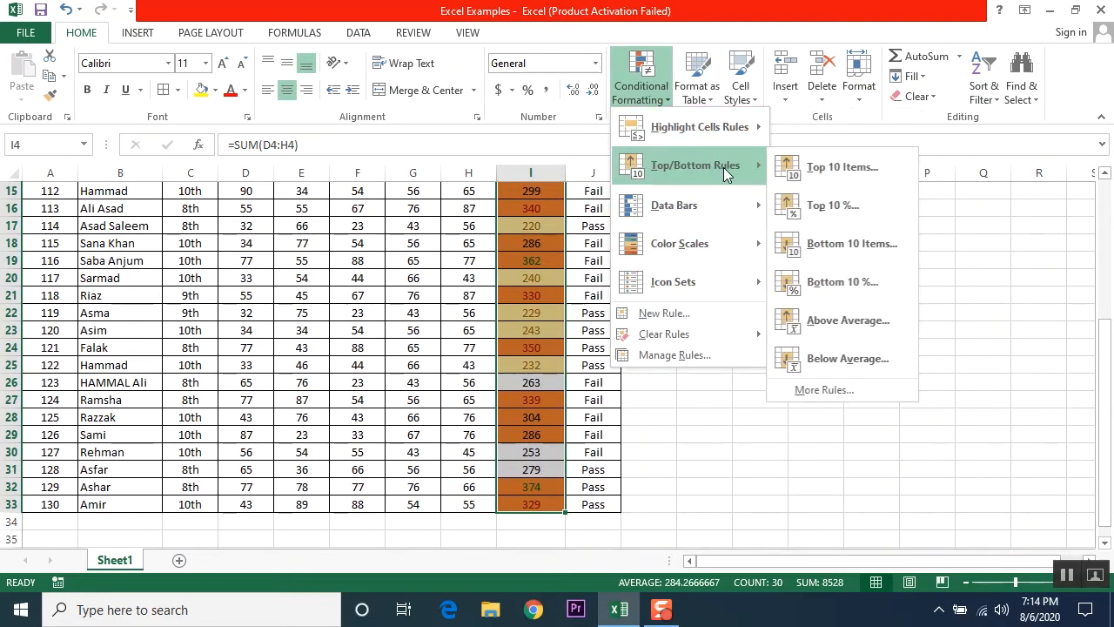
click(850, 357)
click(952, 185)
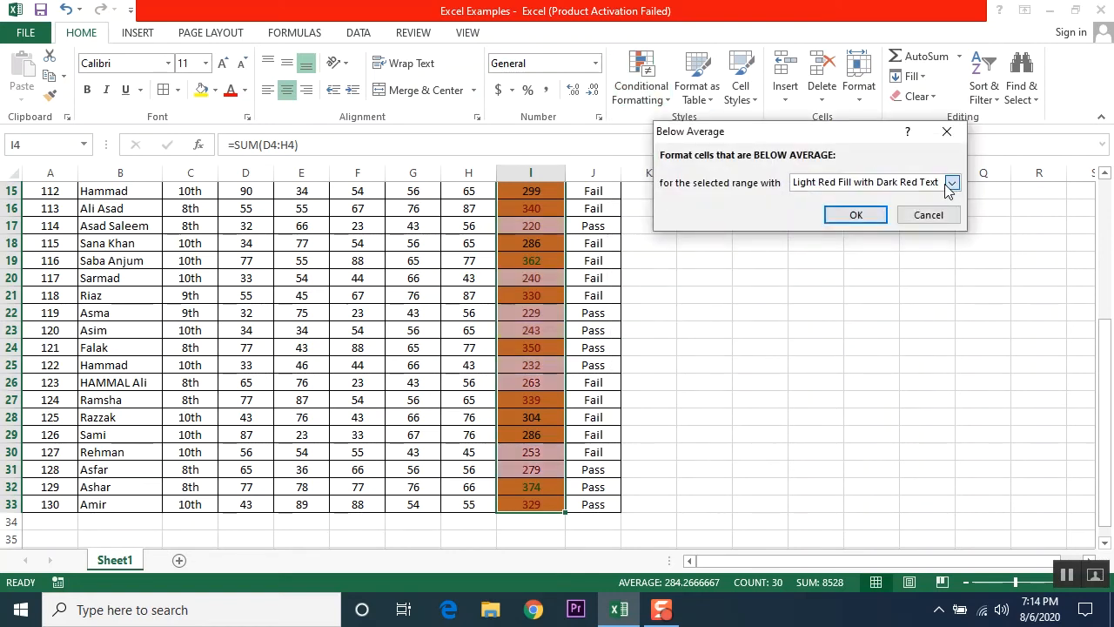
click(952, 185)
click(842, 218)
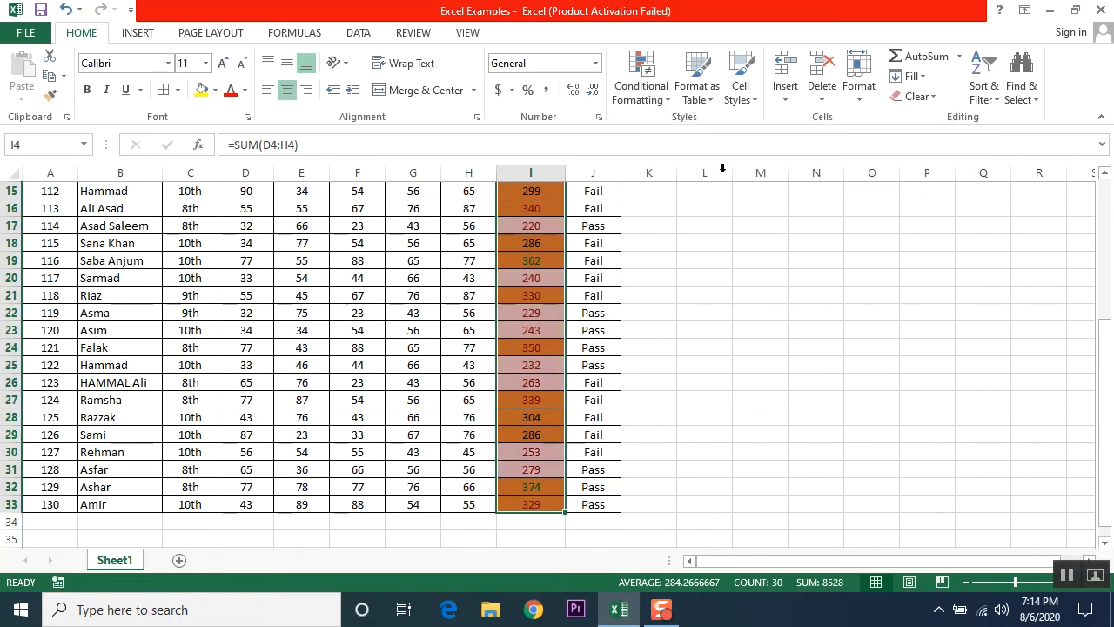
- Set up another Below Average rule with a custom format for the total marks in I4:I33
click(648, 91)
mouse_move(700, 174)
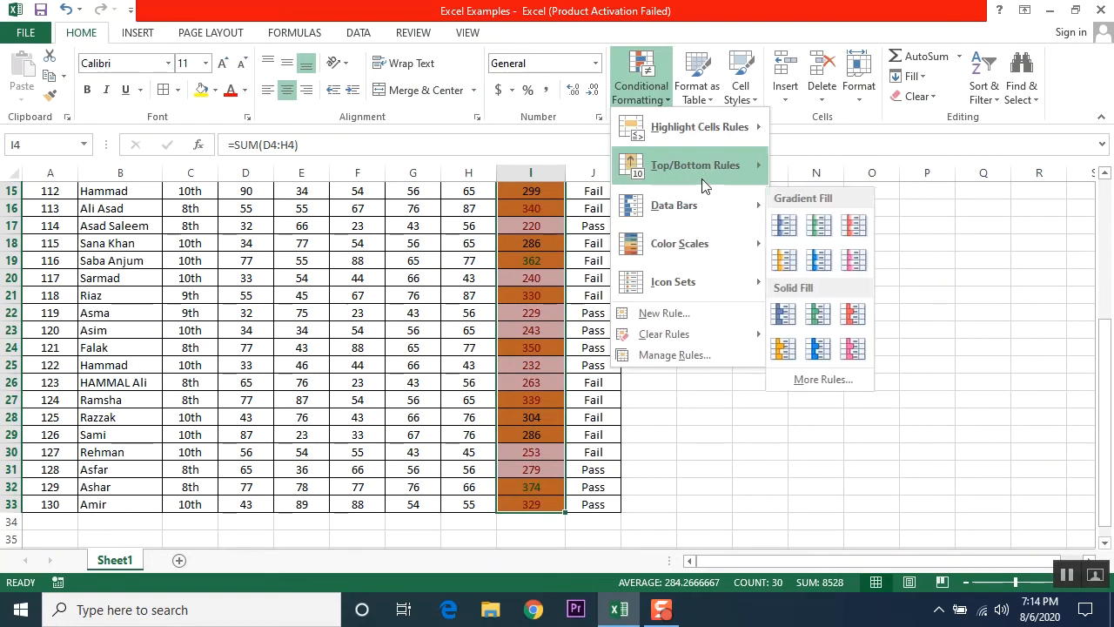
click(833, 360)
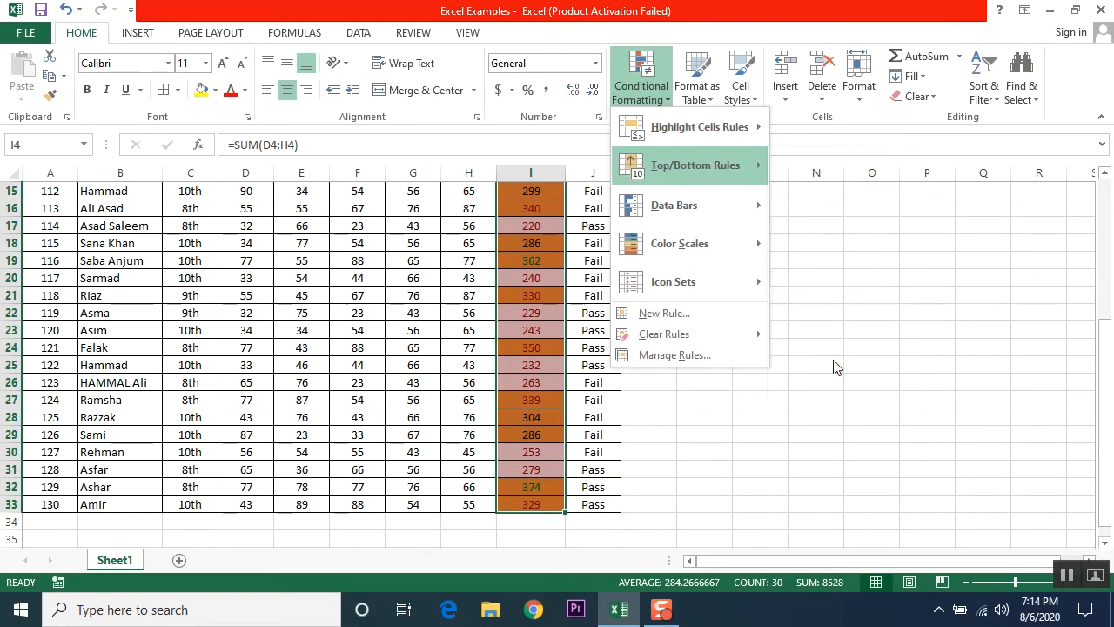
click(952, 182)
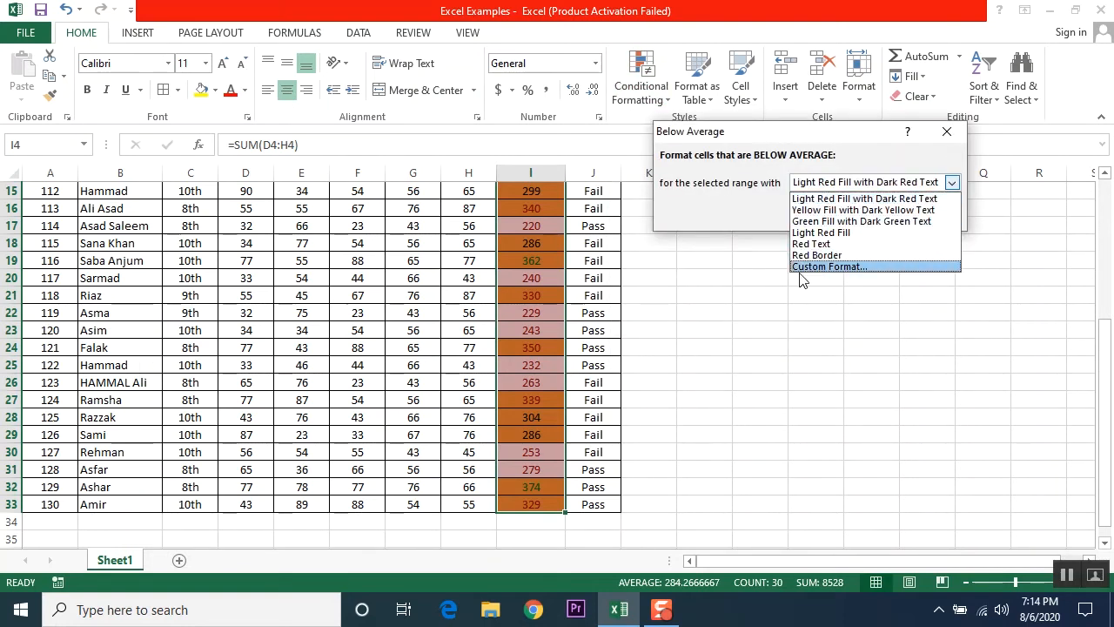
click(808, 270)
click(935, 190)
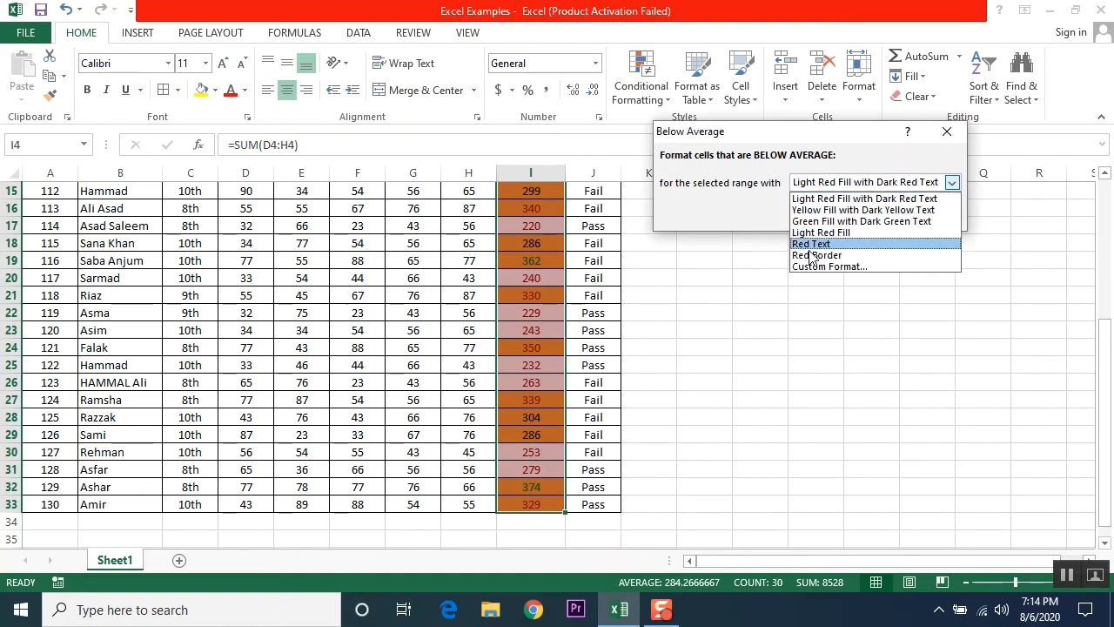
click(818, 266)
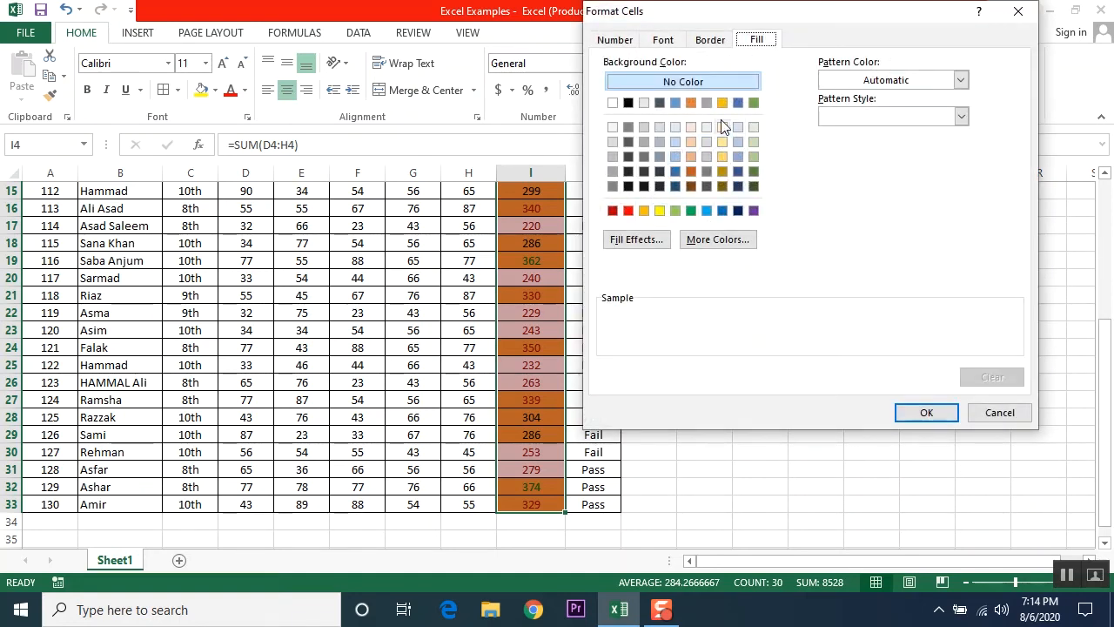
- Give the custom format a light blue background fill and apply the Below Average rule to the total marks
click(677, 142)
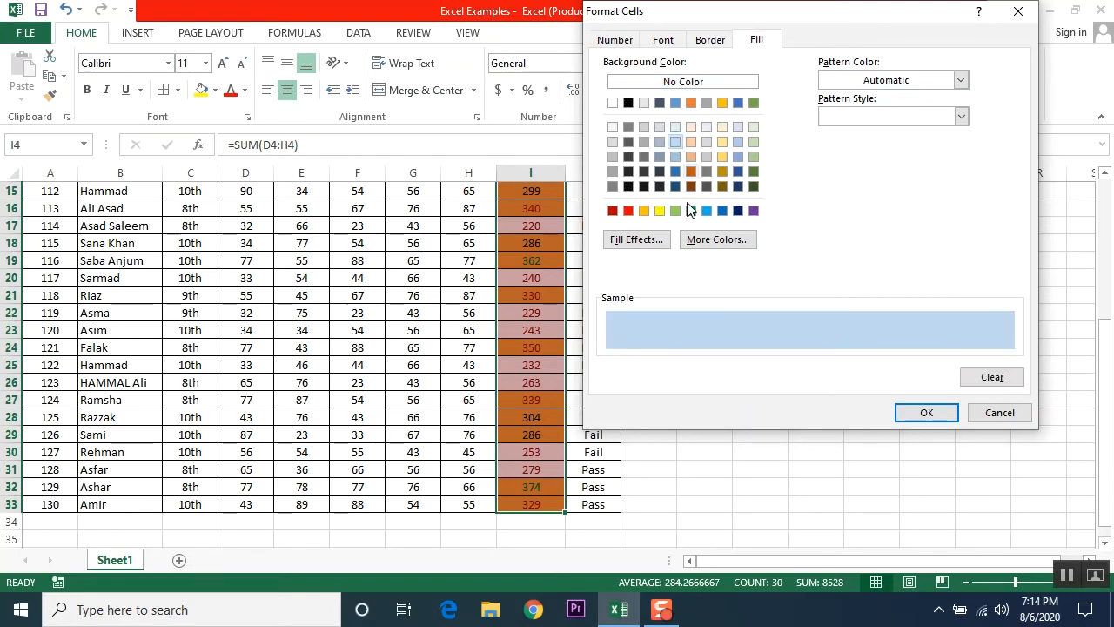
click(922, 416)
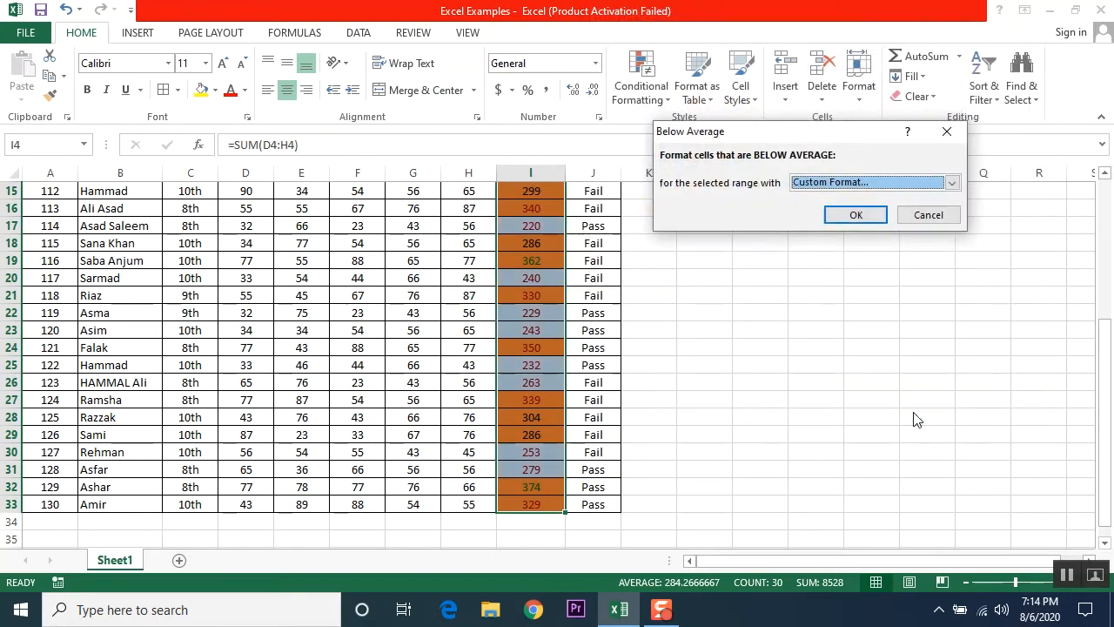
click(870, 219)
scroll(758, 374, up, 3)
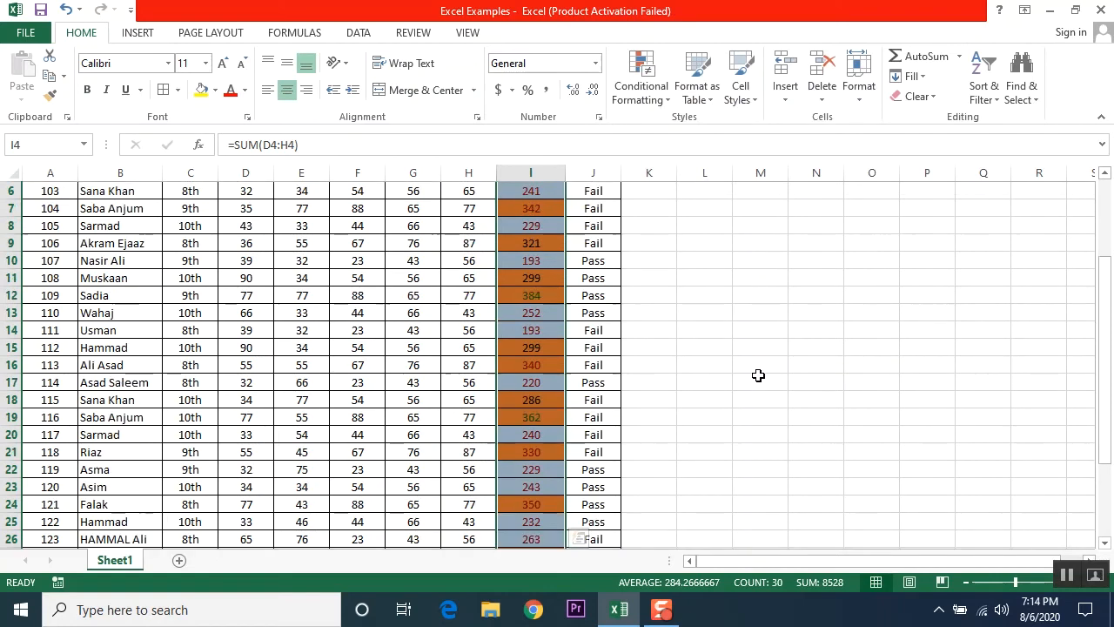
scroll(758, 374, down, 1)
click(758, 381)
scroll(700, 385, up, 1)
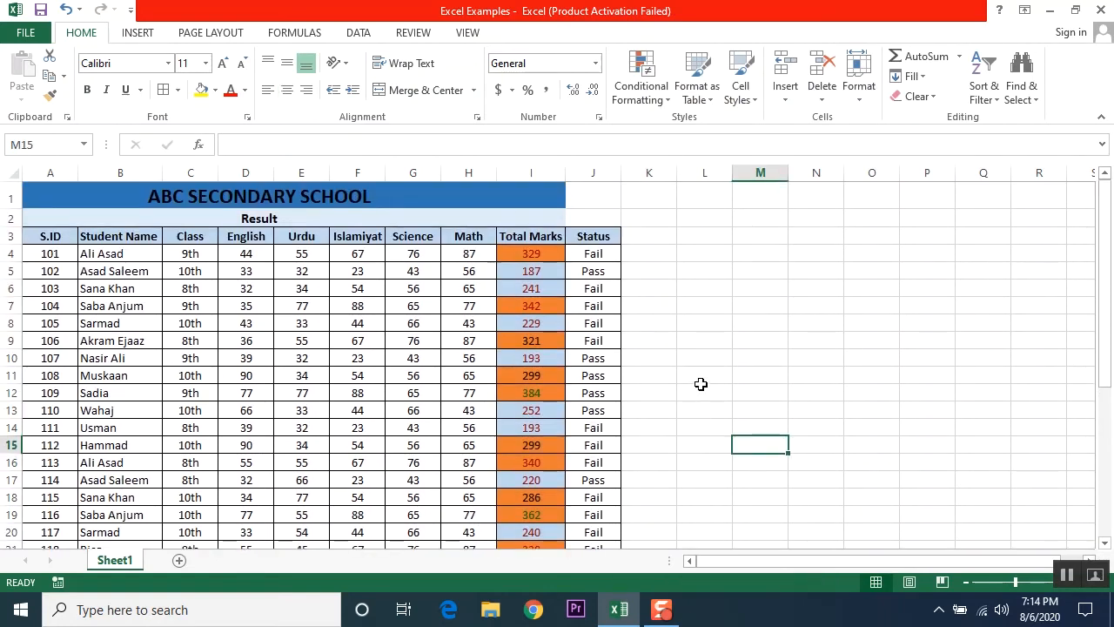
drag(546, 249, 542, 497)
scroll(557, 427, up, 1)
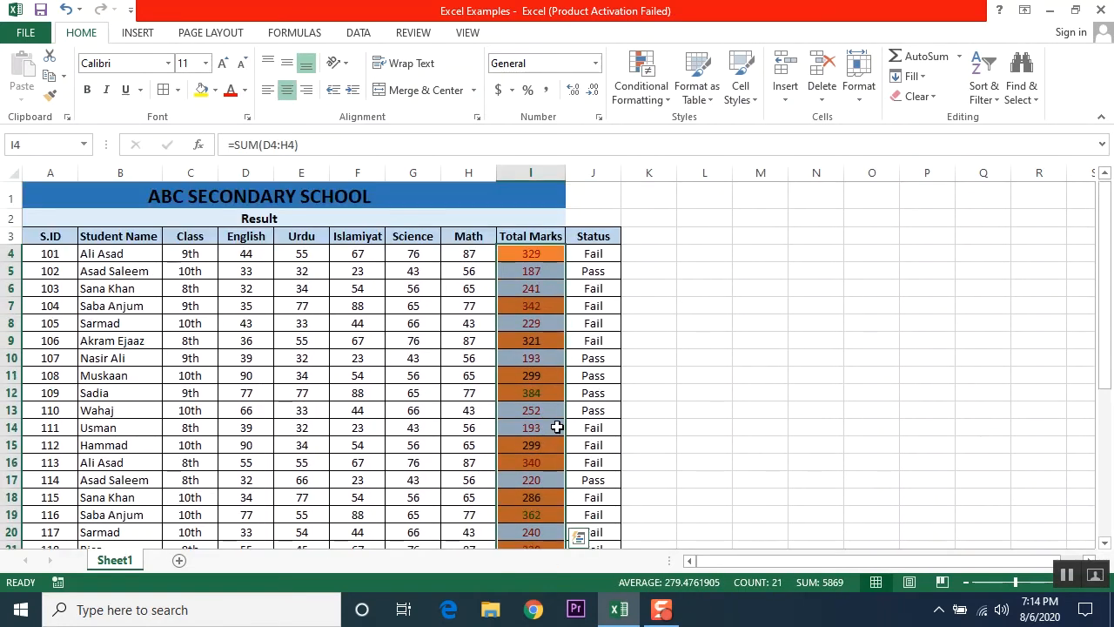
- Apply a Top 10 Items rule with Light Red Fill with Dark Red Text to the English marks in D4:D33
drag(235, 251, 248, 502)
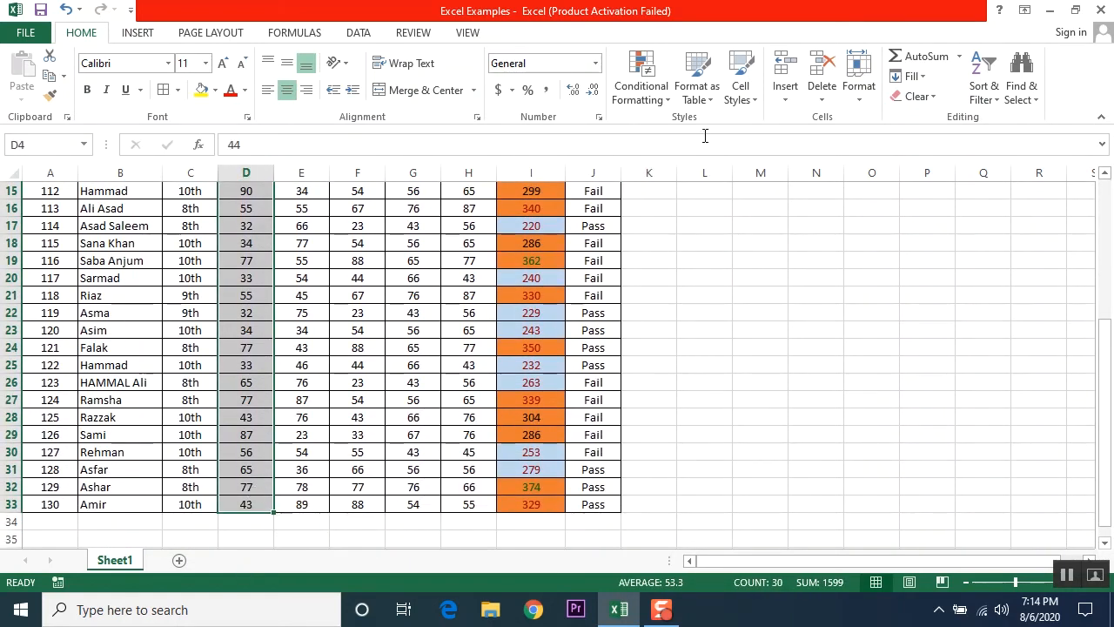
click(666, 101)
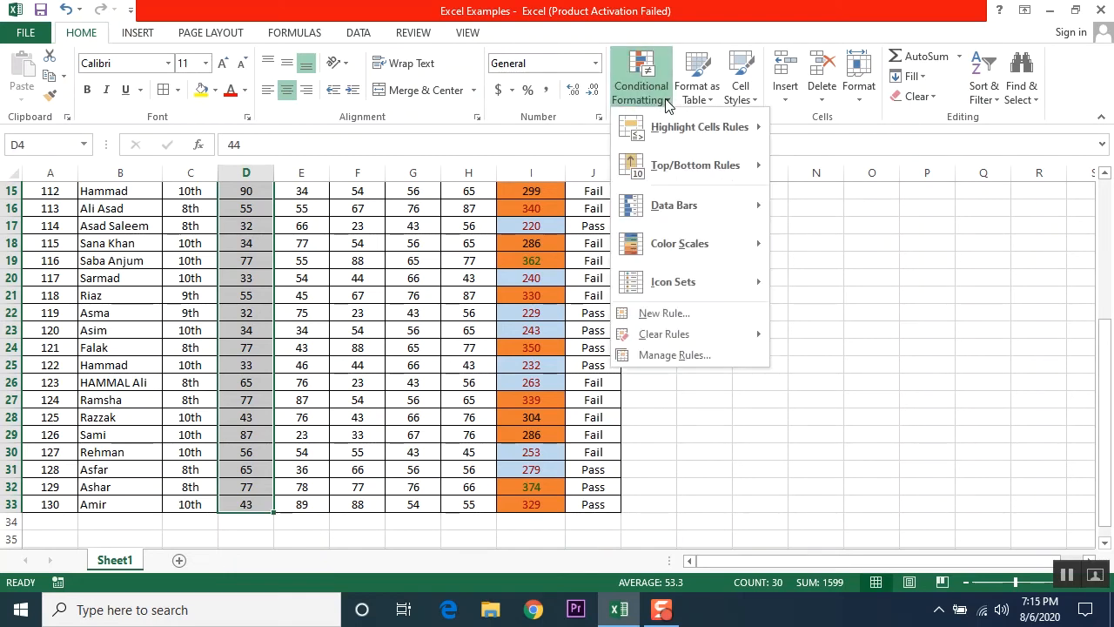
mouse_move(675, 156)
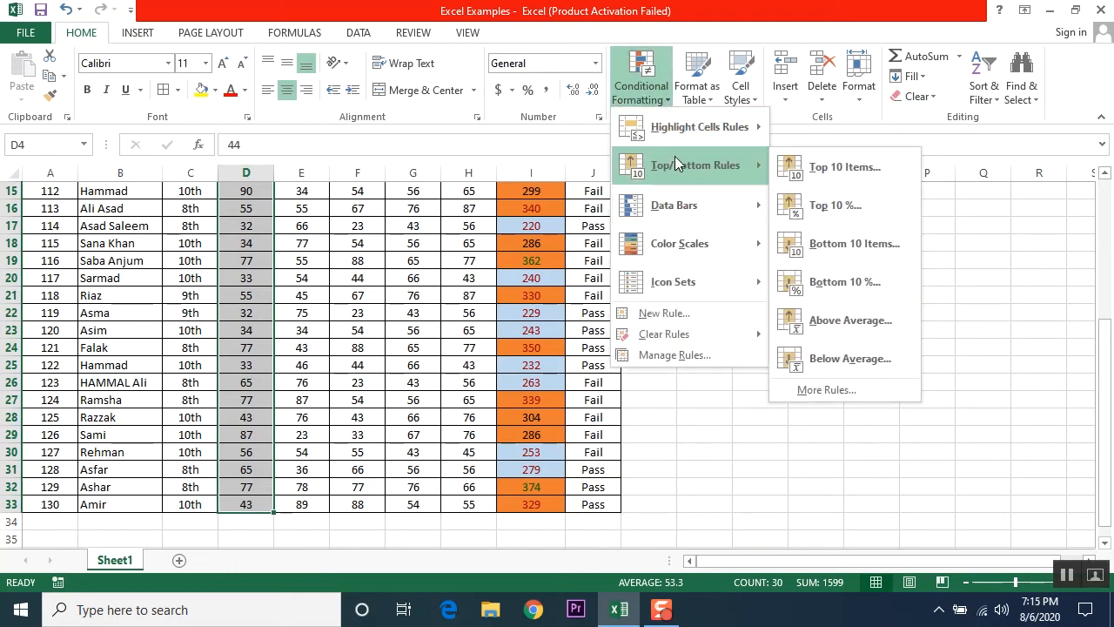
click(832, 168)
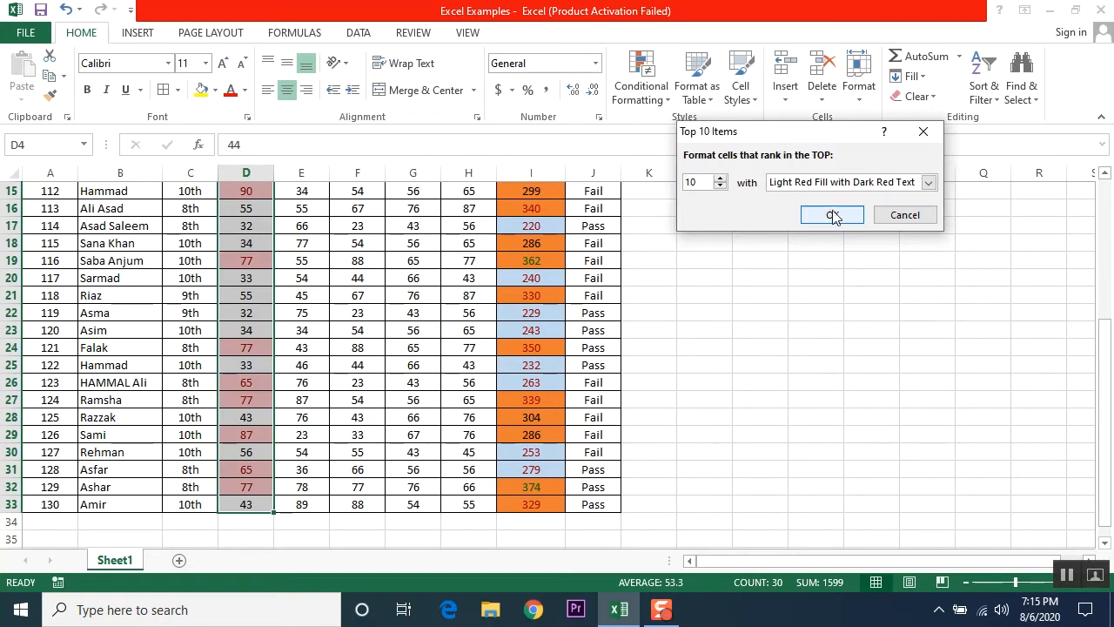
click(831, 215)
scroll(363, 266, up, 4)
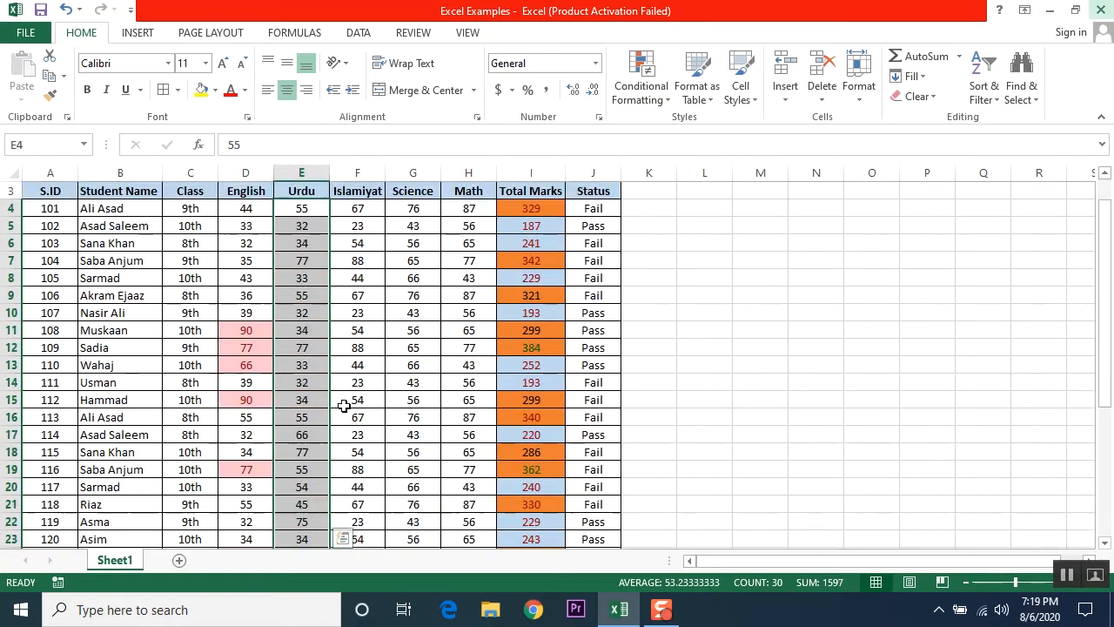
- Apply a Top 10% rule with Green Fill with Dark Green Text to the Urdu marks in E4:E33
scroll(342, 398, up, 1)
click(301, 323)
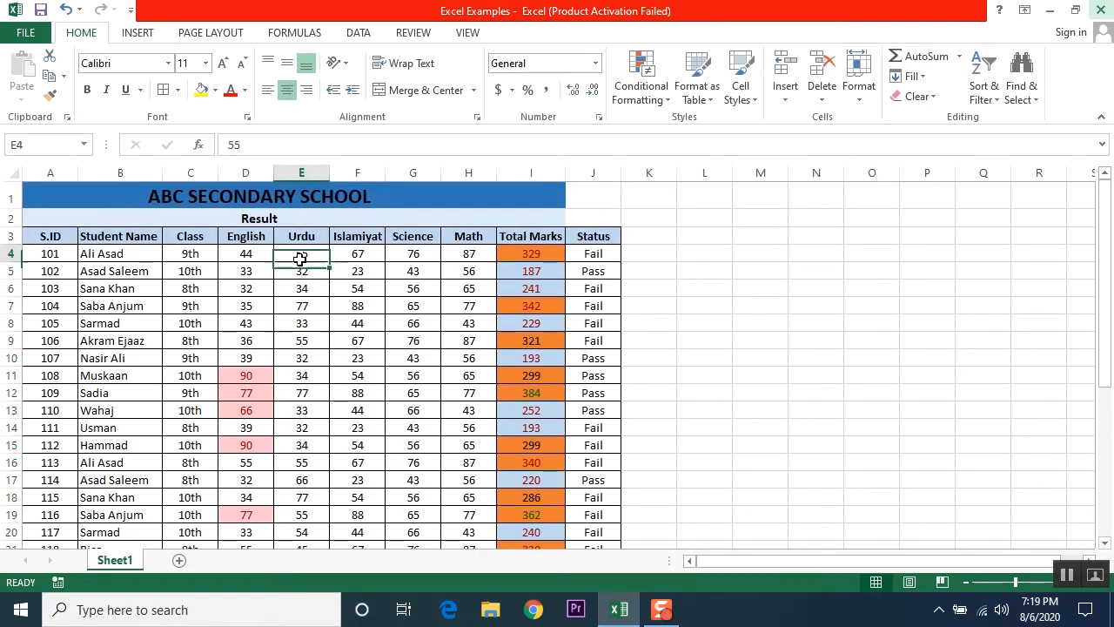
drag(300, 259, 299, 480)
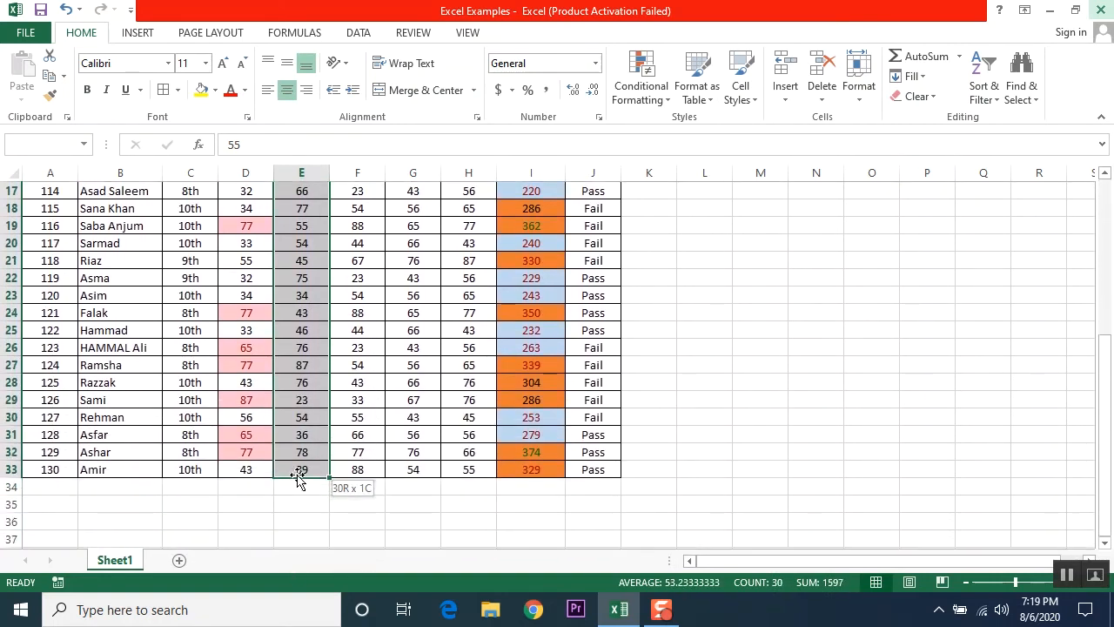
click(642, 85)
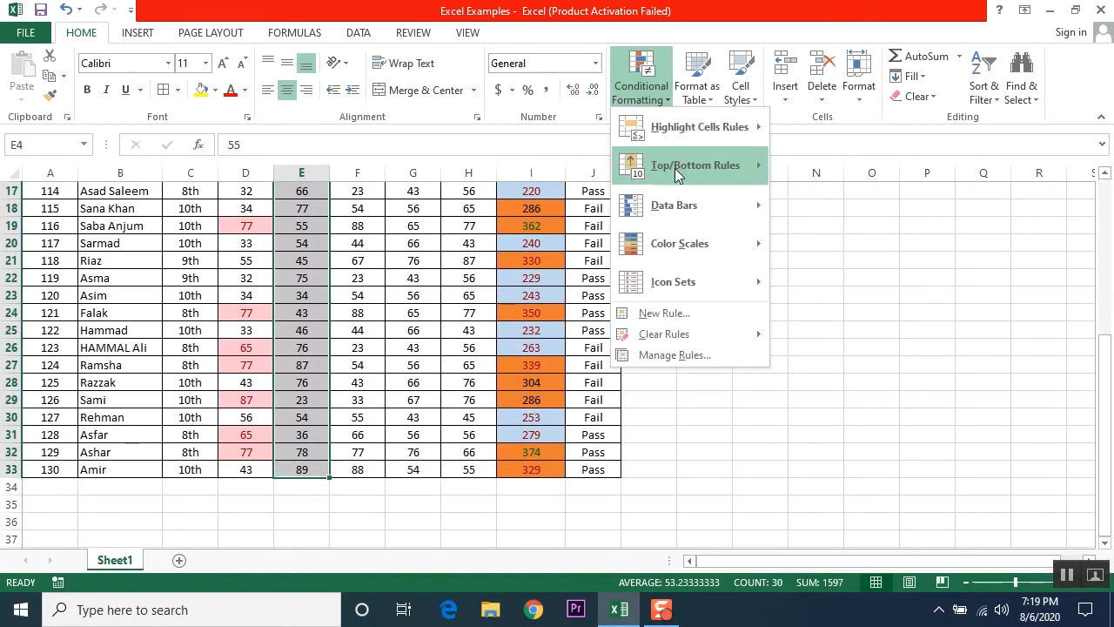
mouse_move(687, 175)
click(861, 209)
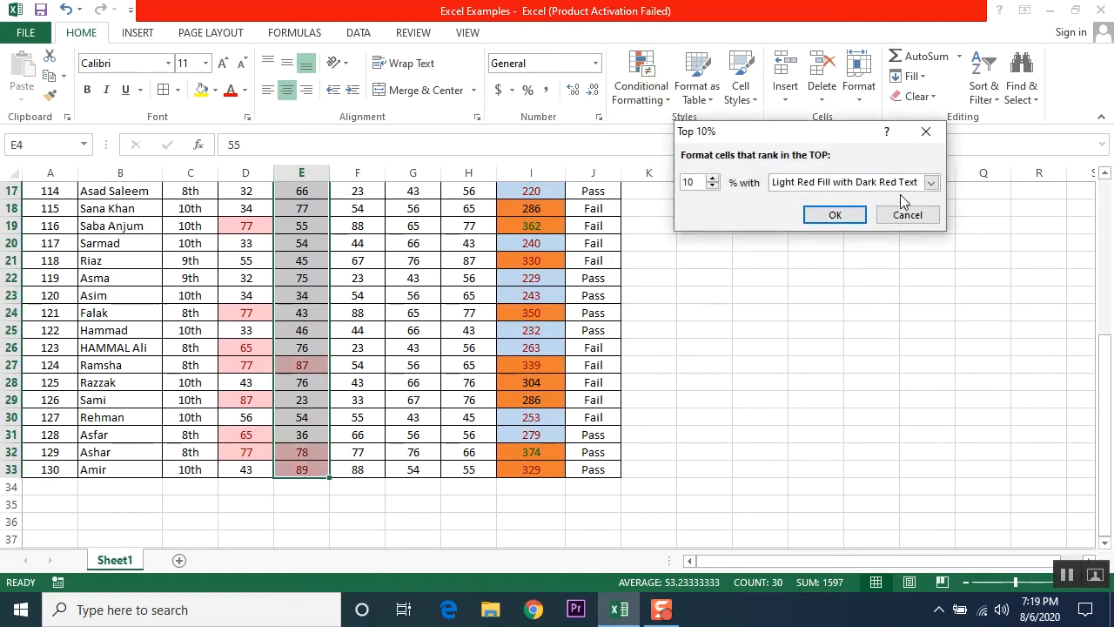
click(930, 184)
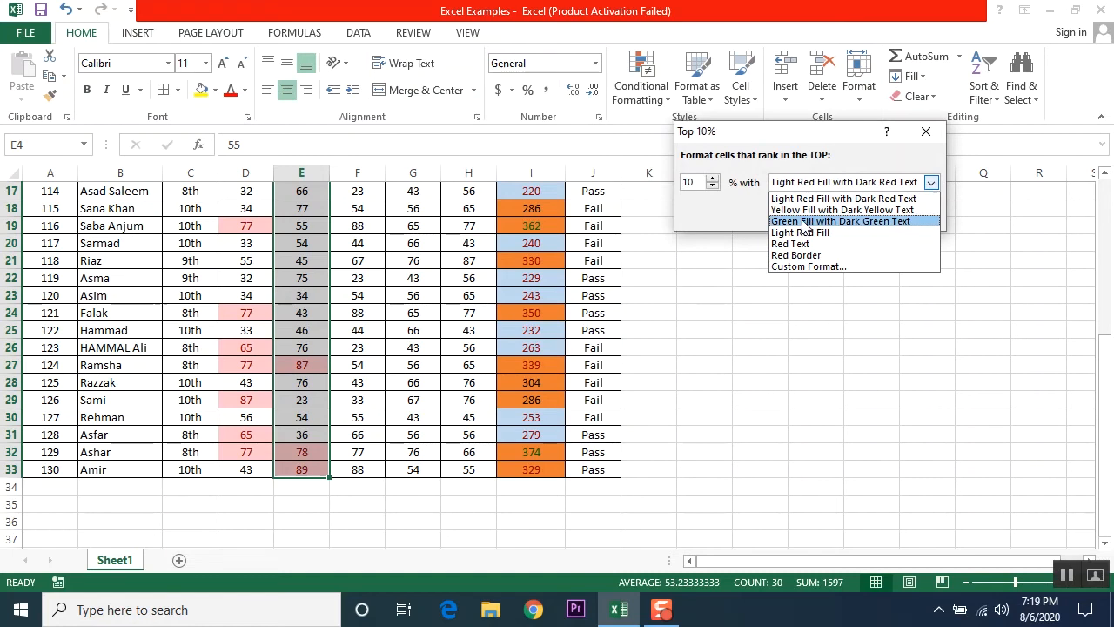
click(899, 223)
click(827, 222)
scroll(438, 259, up, 3)
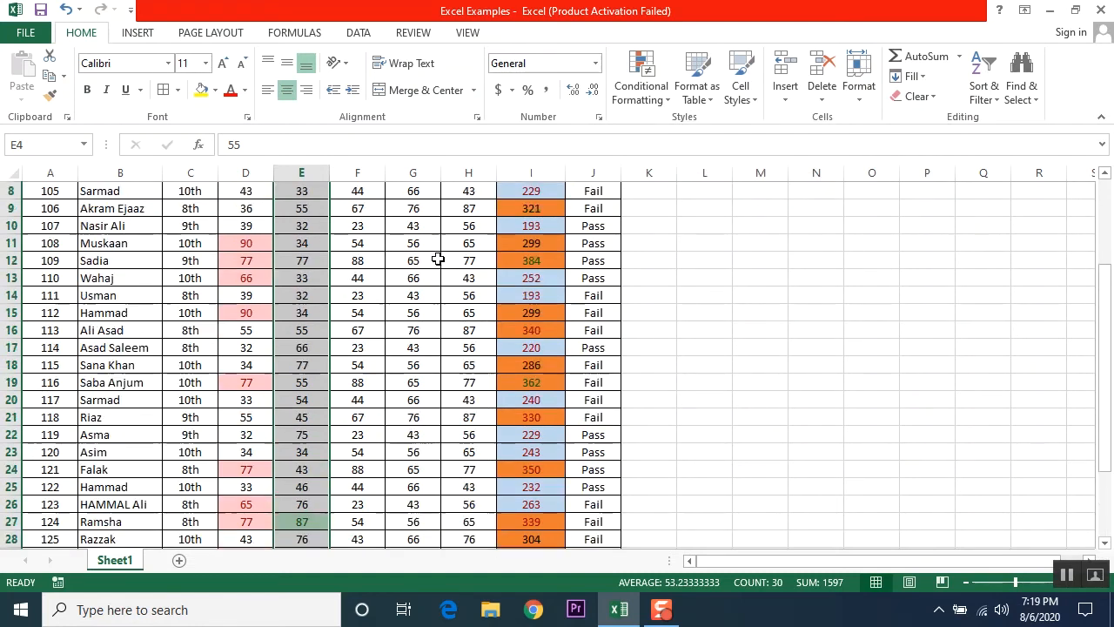
- Apply a Bottom 10 Items rule with Light Red Fill with Dark Red Text to the Islamiyat marks in F4:F33
scroll(381, 258, up, 3)
drag(356, 257, 359, 476)
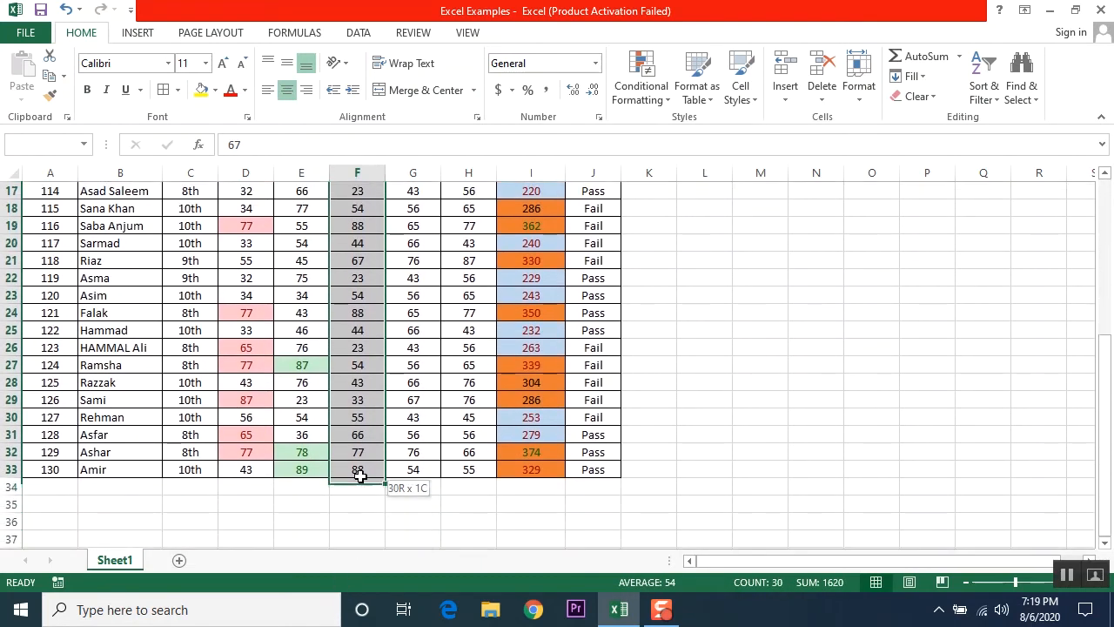
click(664, 103)
mouse_move(685, 167)
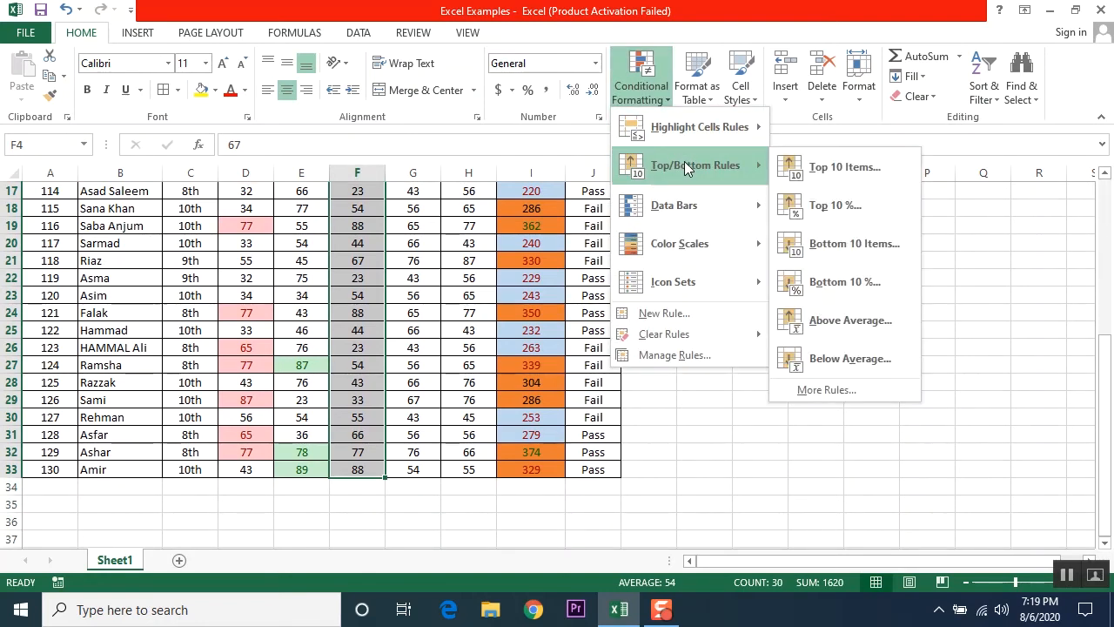
click(868, 243)
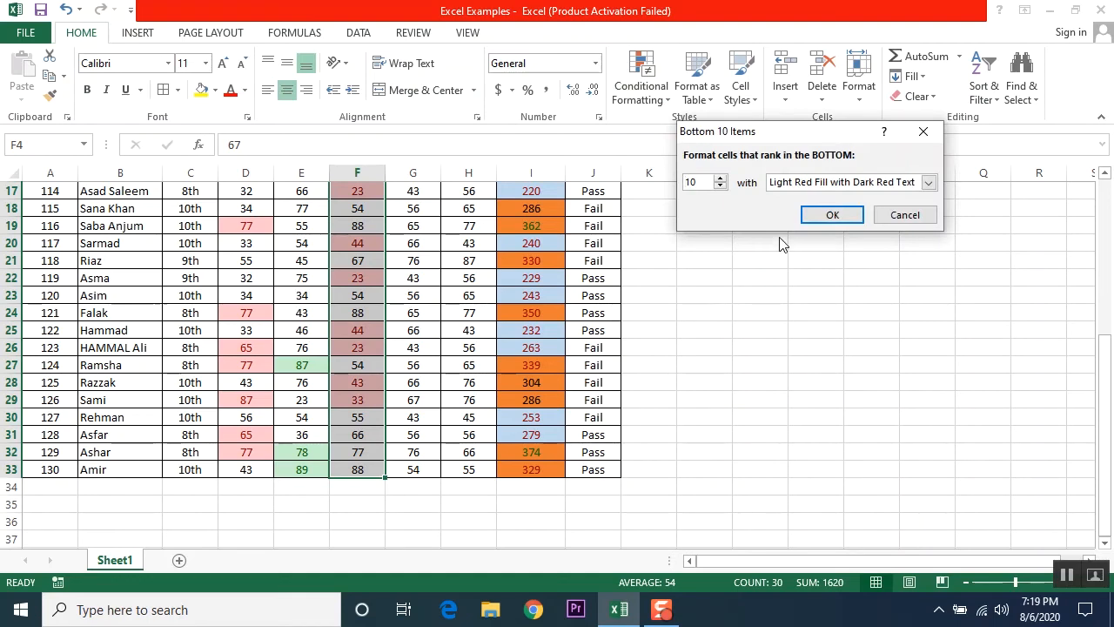
click(833, 213)
- Apply a Bottom 10% rule with Light Red Fill with Dark Red Text to the Science marks in G4:G33
scroll(368, 244, up, 5)
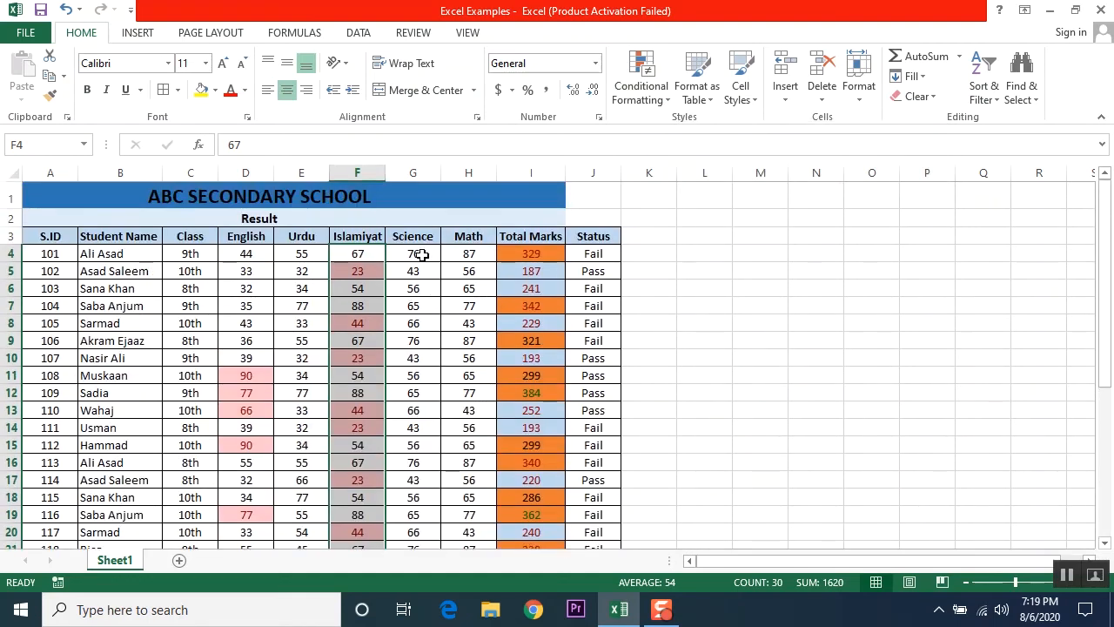
drag(422, 252, 414, 522)
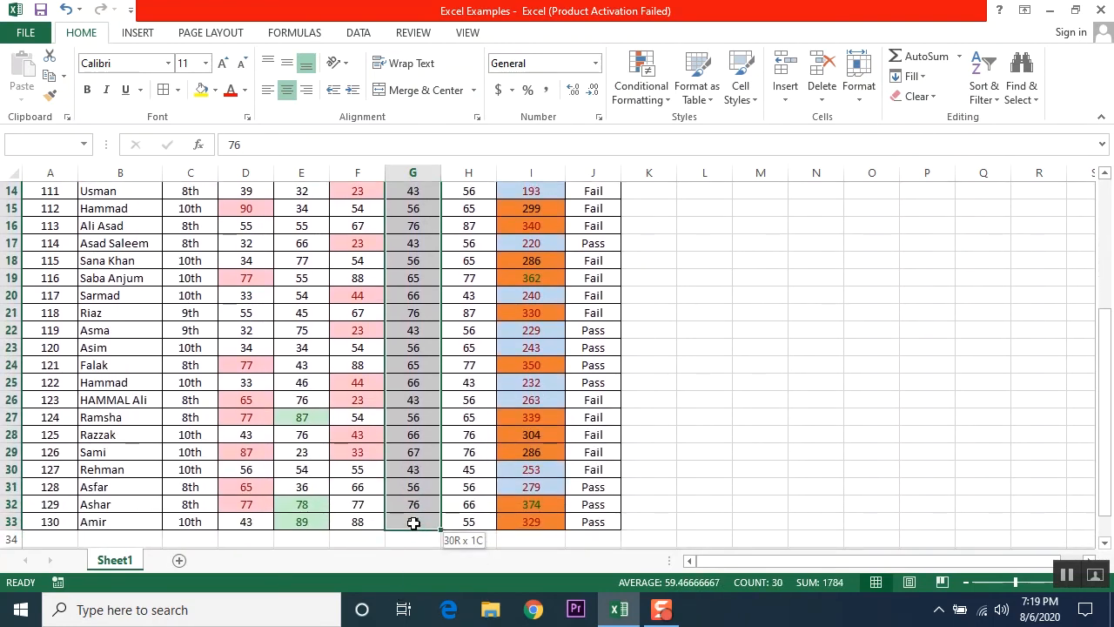
click(641, 92)
mouse_move(688, 170)
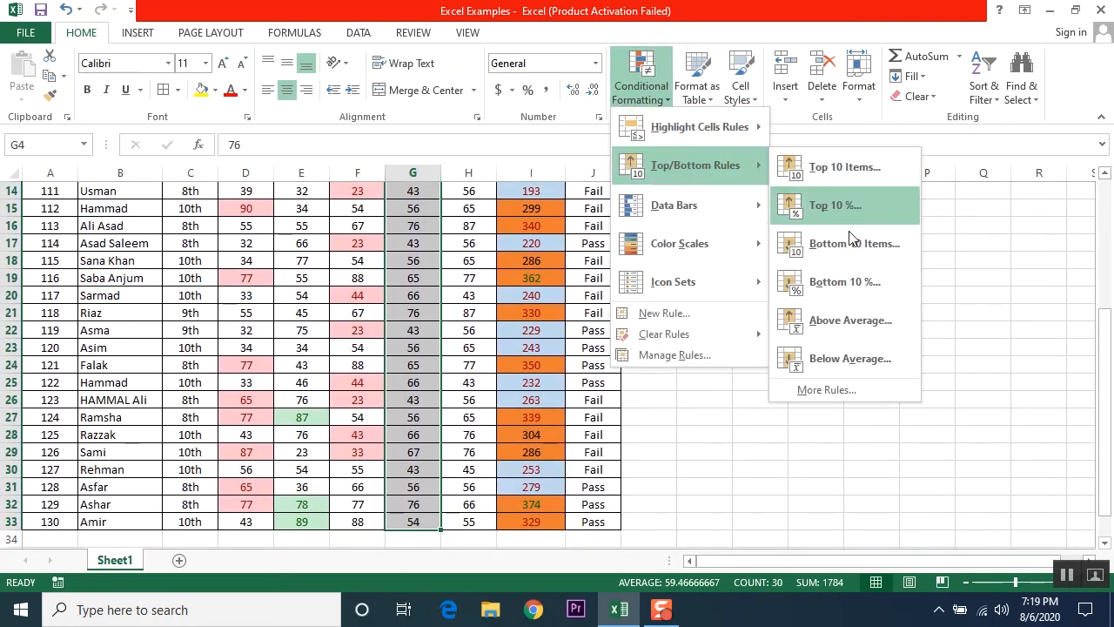
click(859, 281)
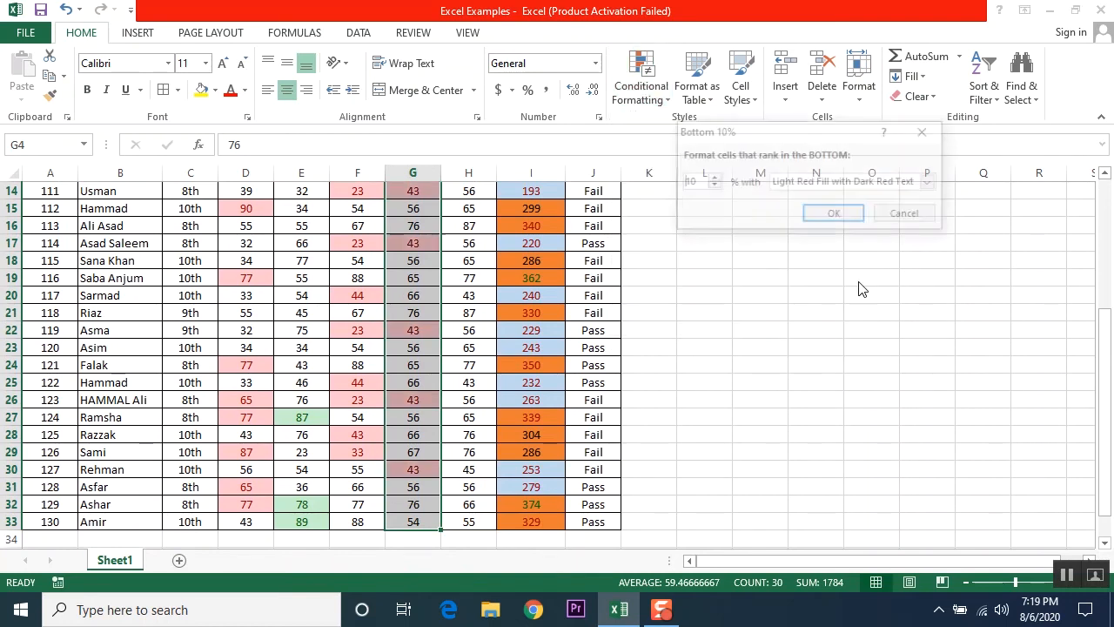
click(835, 215)
- Select the student marks in the Math column, starting from H4
scroll(492, 251, up, 4)
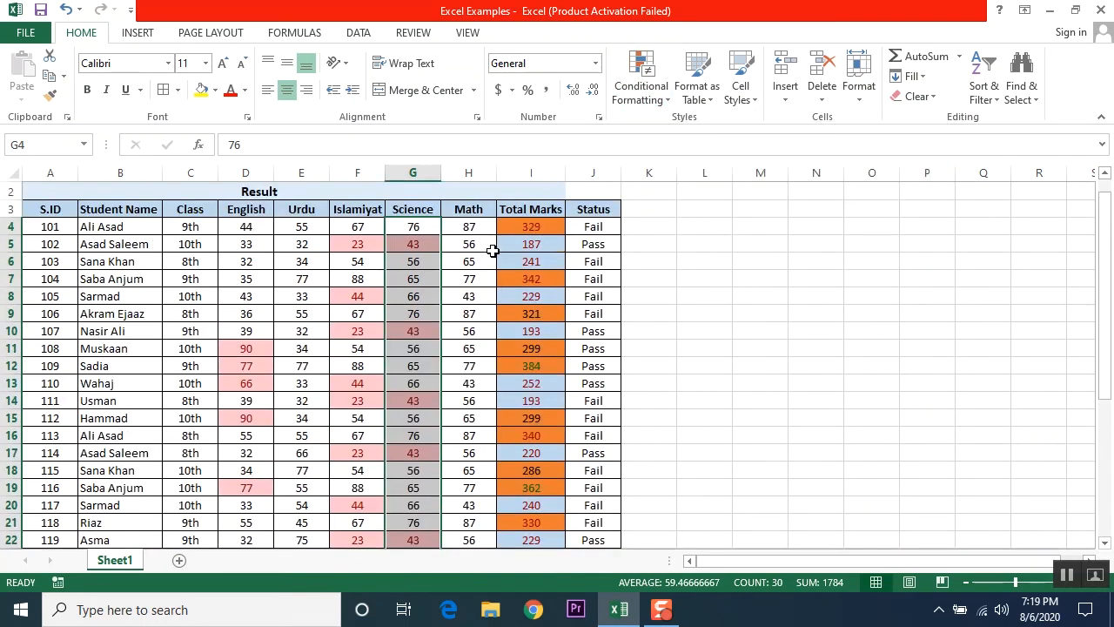
drag(469, 222, 468, 487)
scroll(616, 445, up, 3)
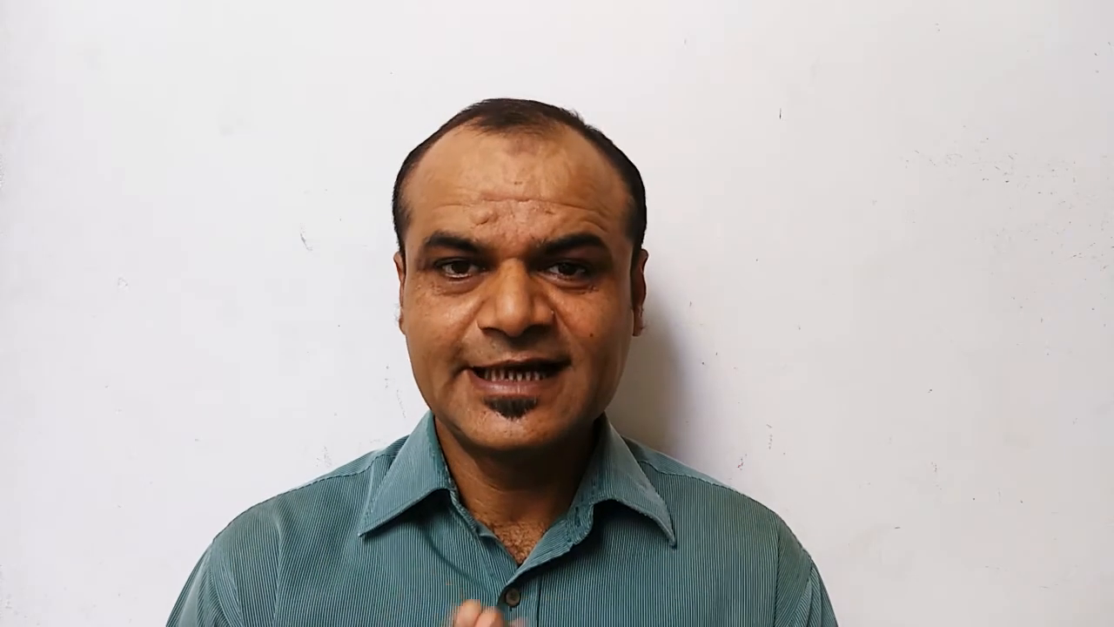